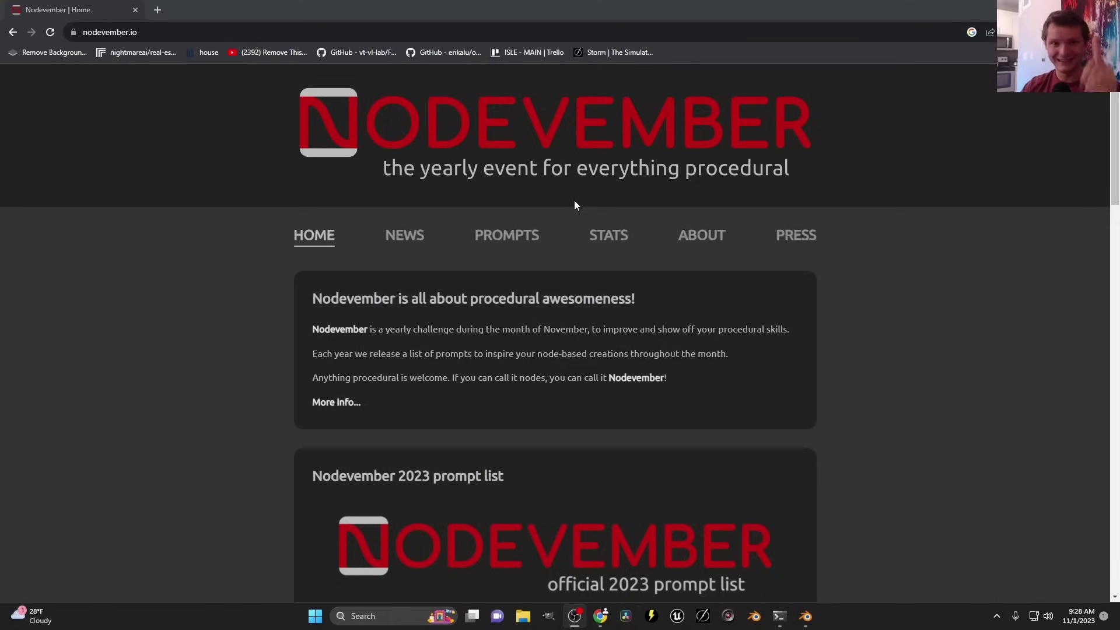
scroll(580, 221, down, 7)
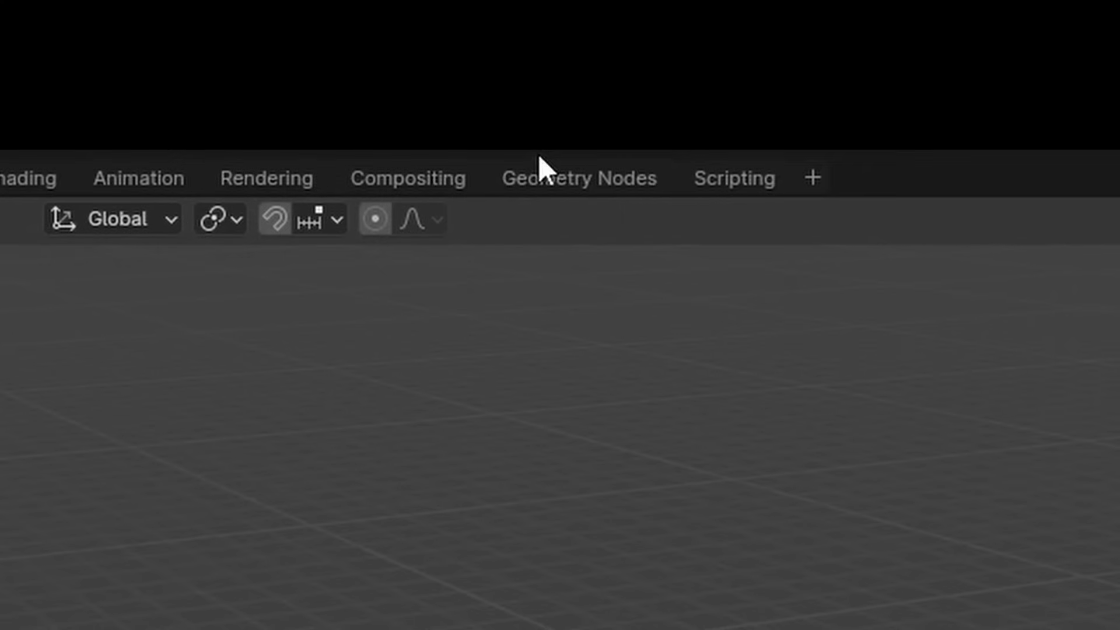
Step: In the Geometry Nodes workspace, create a new node tree on the cube and remove its Group Input node
click(549, 176)
click(642, 313)
click(879, 78)
drag(450, 481, 275, 418)
key(Delete)
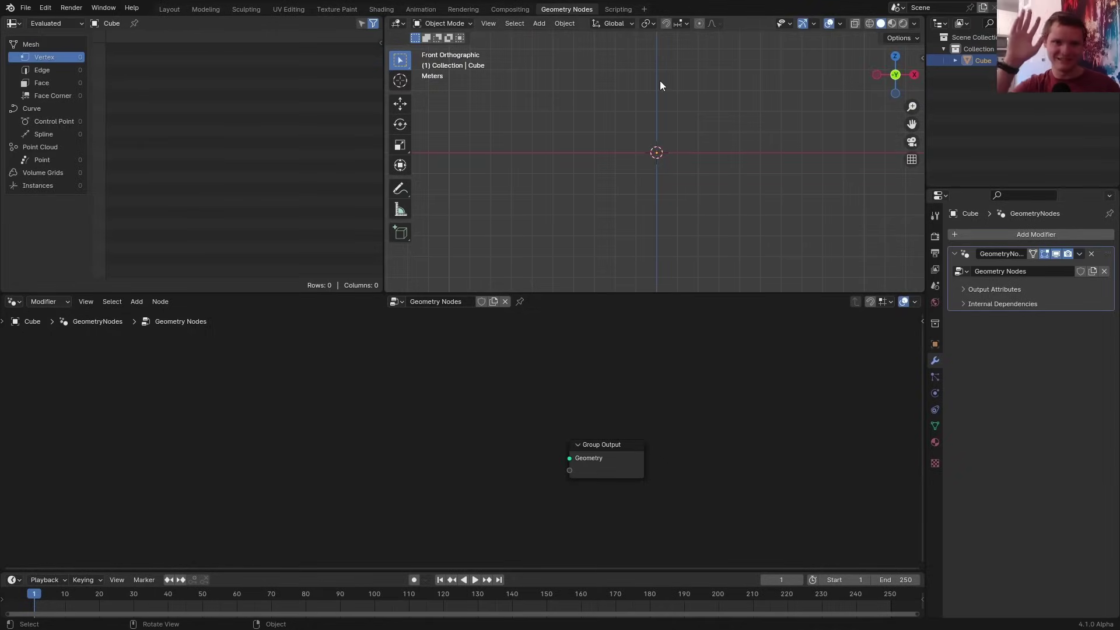
Step: Annotate the front view with a small loop at the origin and a stroke rising from it
key(d)
drag(652, 155, 653, 166)
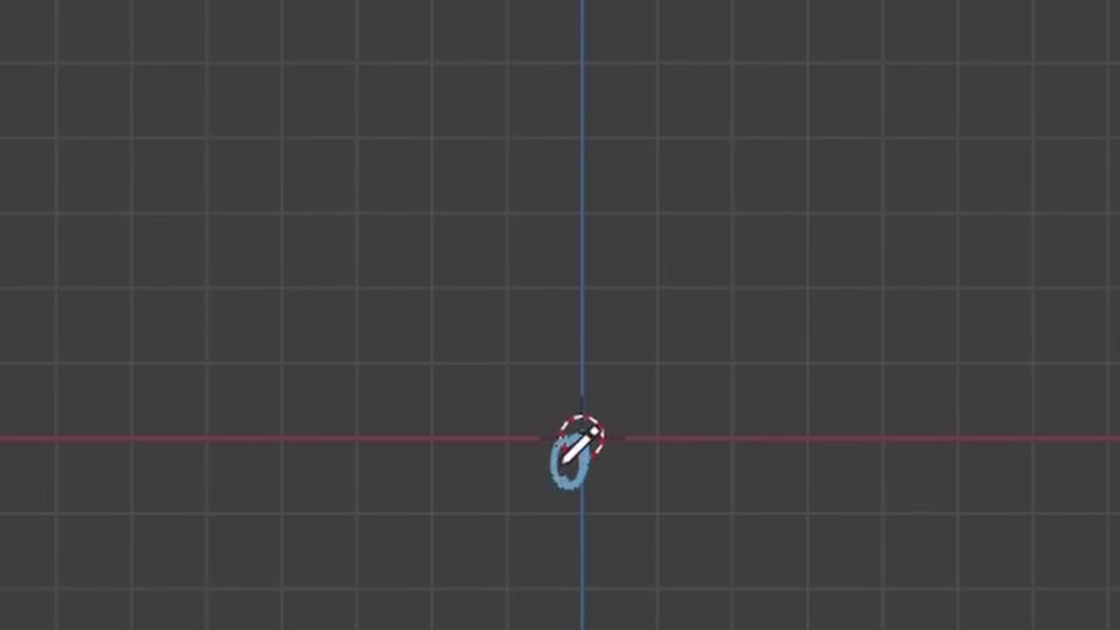
drag(595, 365, 731, 115)
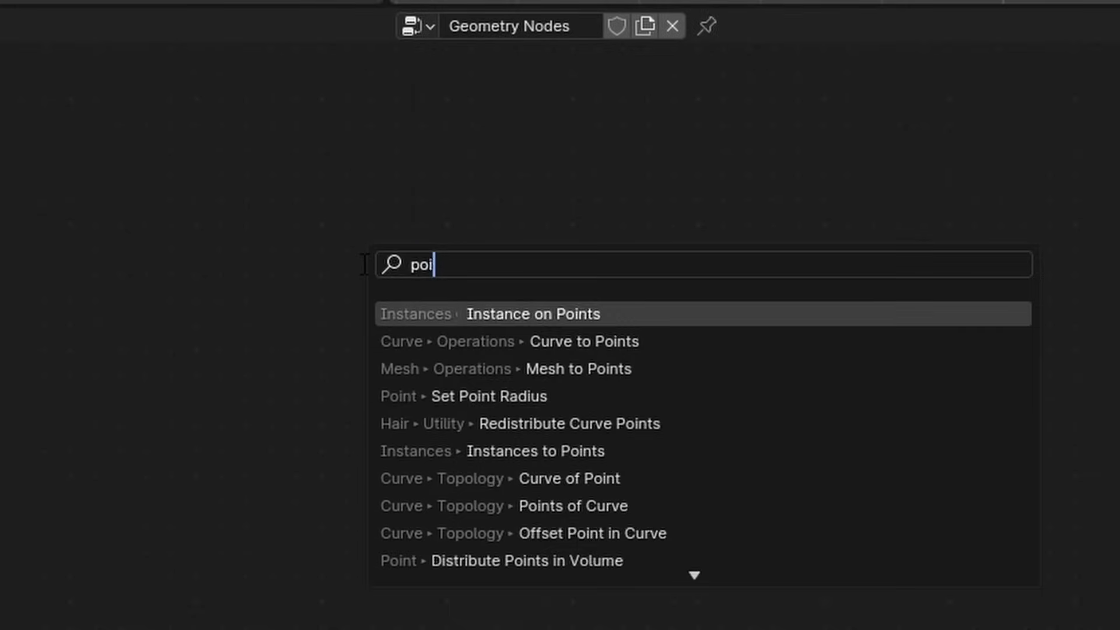
Step: Add a Points node well ahead of the Group Output node
text(nts)
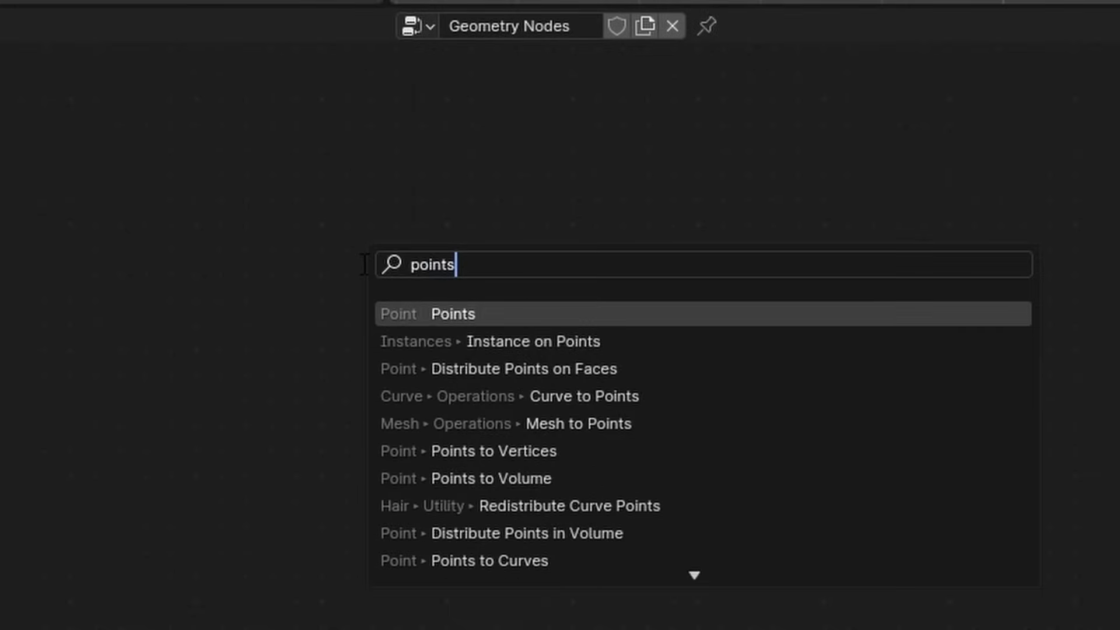
key(Return)
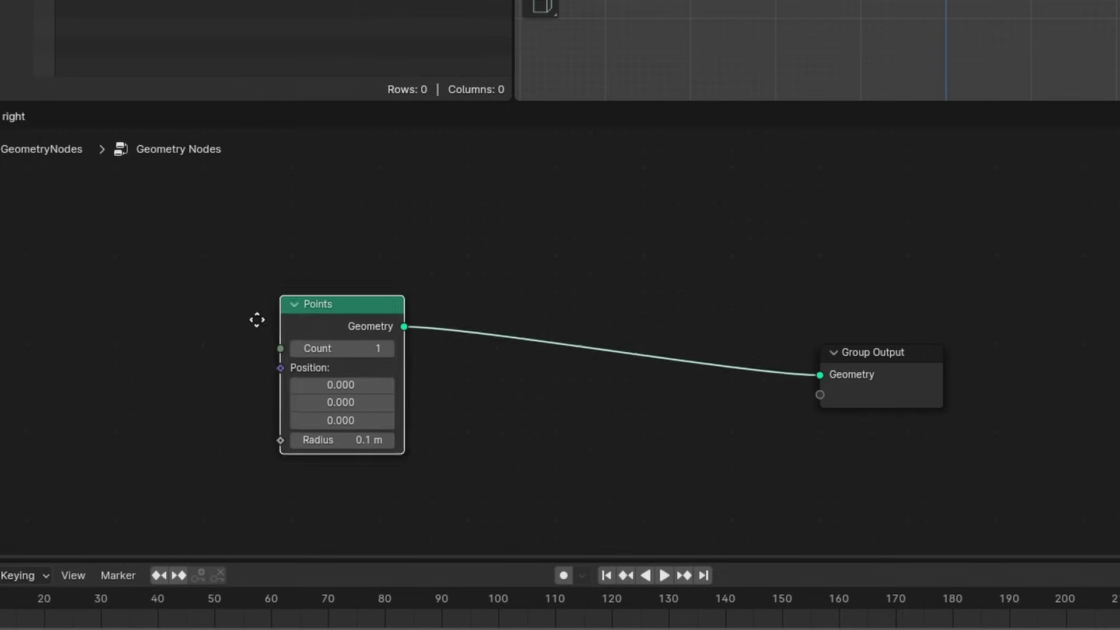
click(124, 334)
Step: Add a simulation zone and wire it between the Points node and the Group Output
key(shift+a)
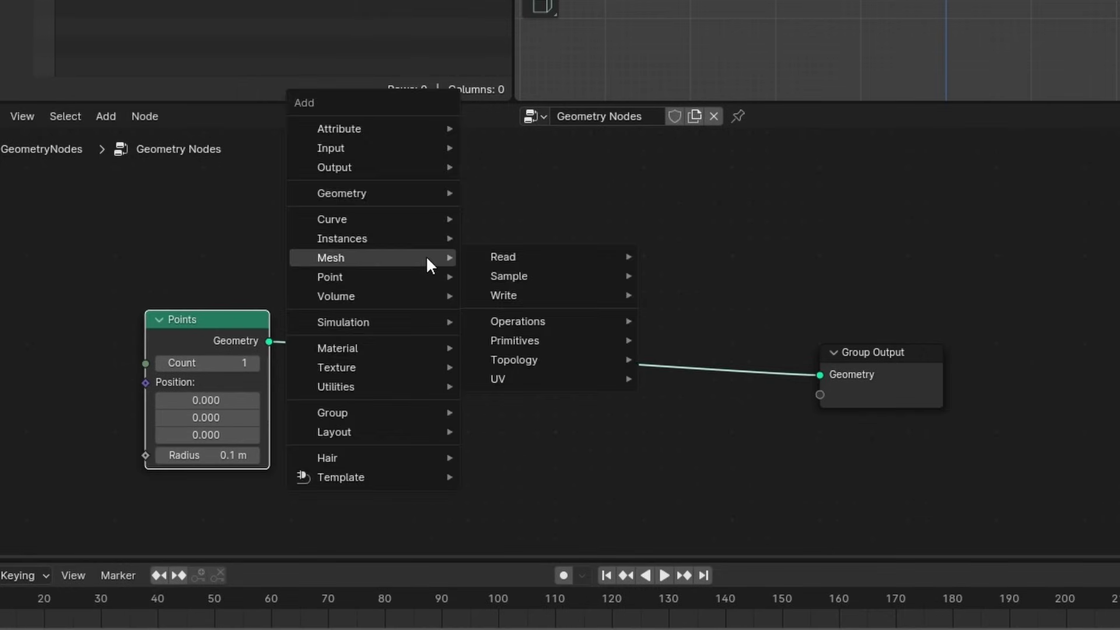
text(simulat)
key(Return)
click(510, 226)
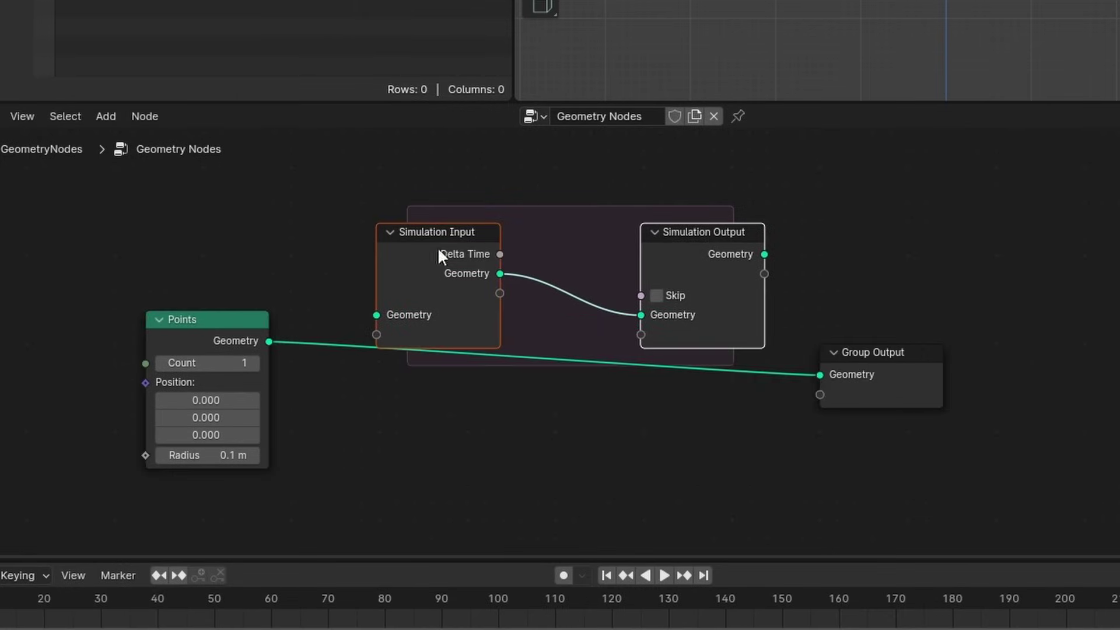
drag(269, 342, 369, 309)
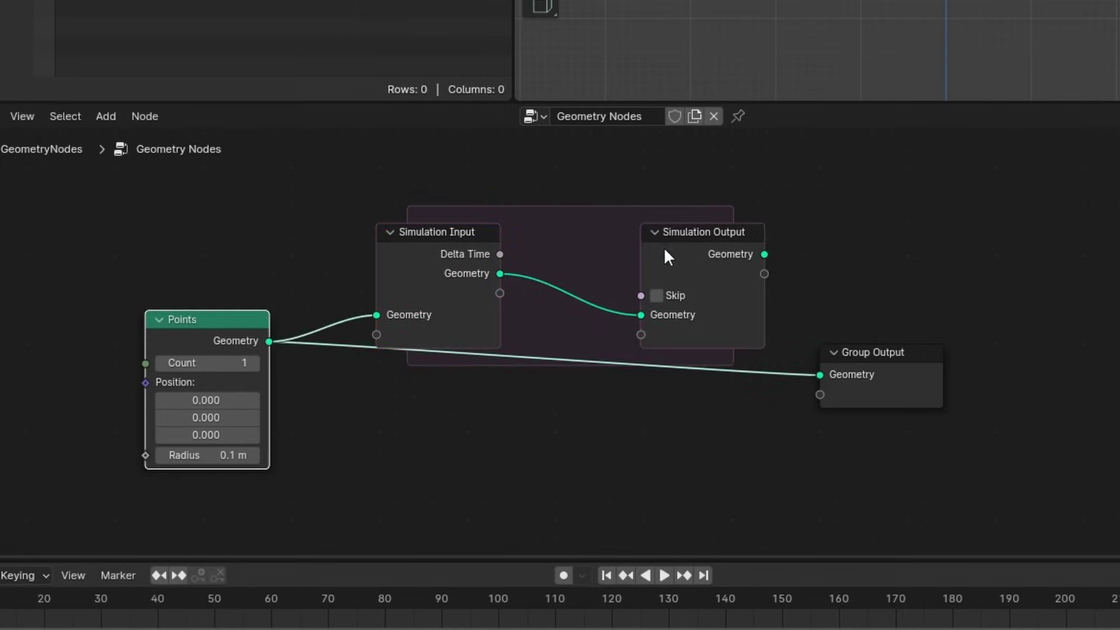
drag(764, 254, 820, 374)
Step: Widen the simulation zone and insert a Set Position node into the geometry link inside it
drag(1072, 432, 716, 263)
key(g)
click(1113, 299)
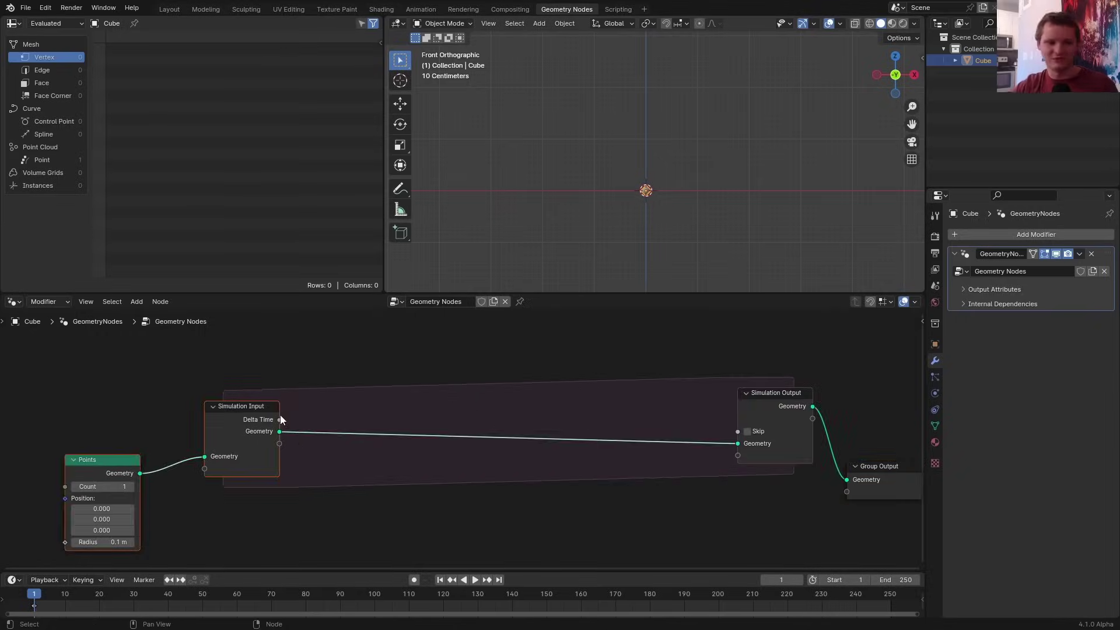
key(shift+a)
text(set po)
key(Return)
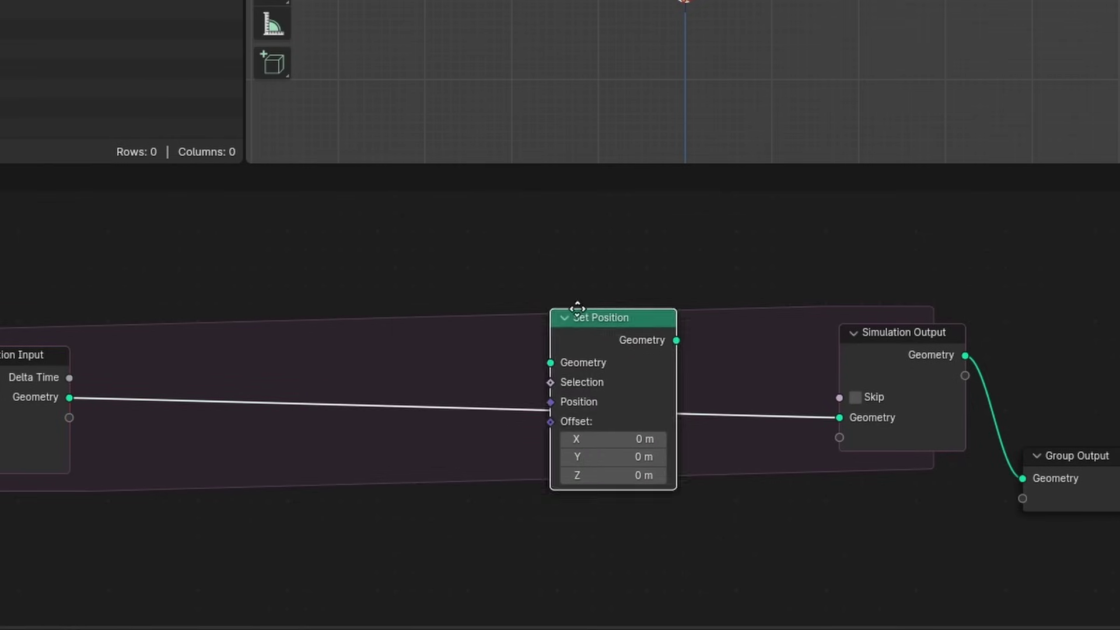
click(656, 310)
Step: Drive the Set Position offset with a Vector Named Attribute node reading "v"
middle_drag(578, 373, 706, 263)
scroll(711, 268, up, 3)
drag(789, 313, 590, 392)
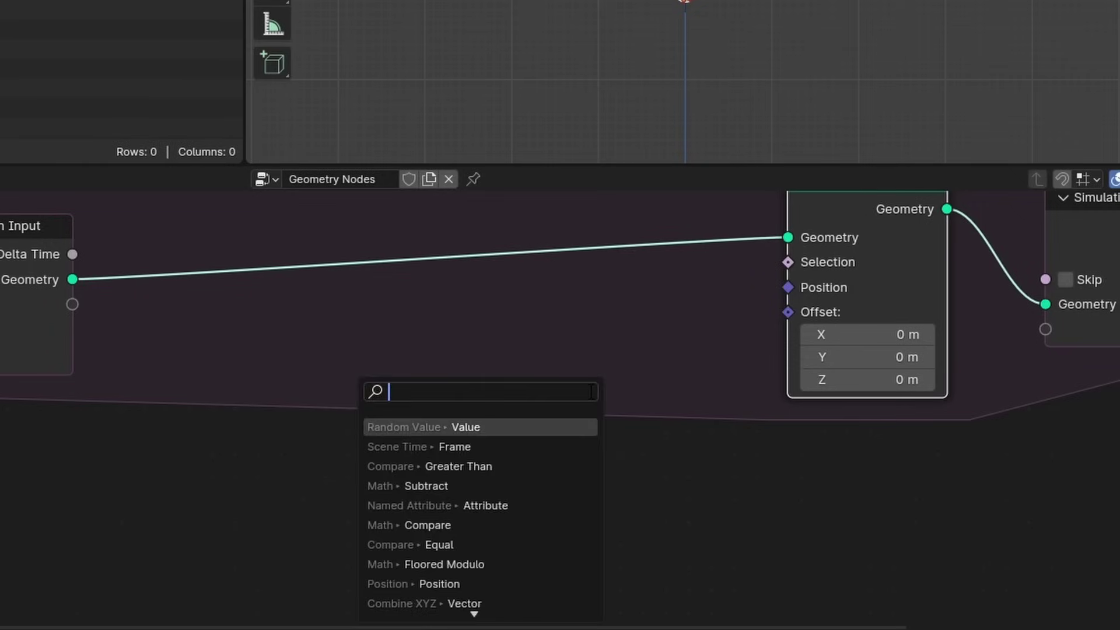
text(named)
key(Return)
click(633, 396)
click(583, 490)
text(v)
Step: Insert a Vector Store Named Attribute node named "v" before Set Position in the simulation zone
key(shift+a)
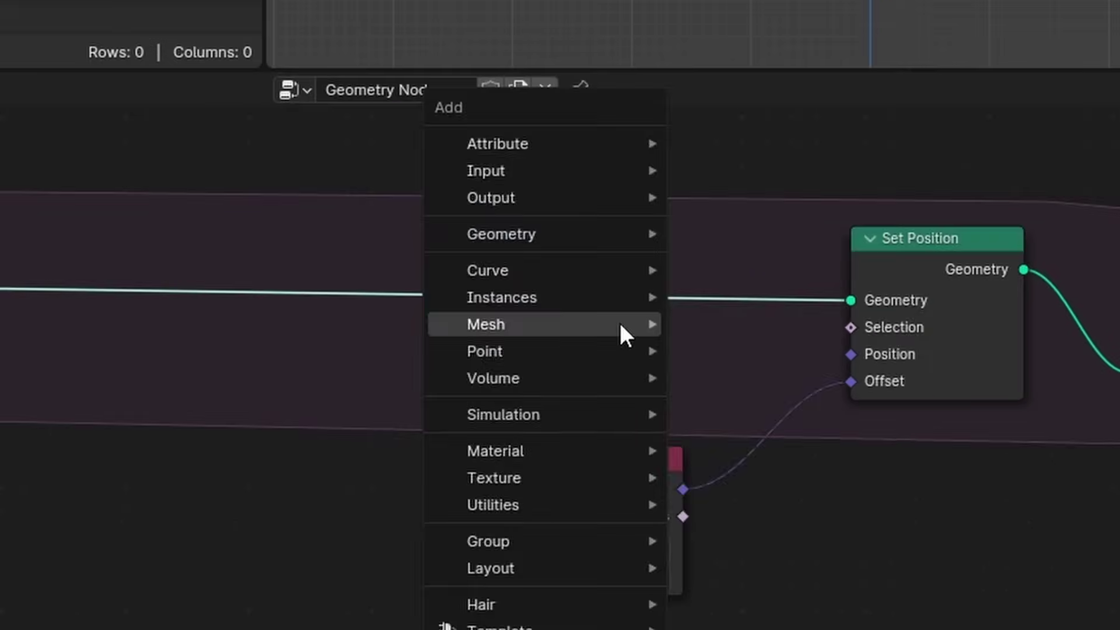
text(st)
key(Return)
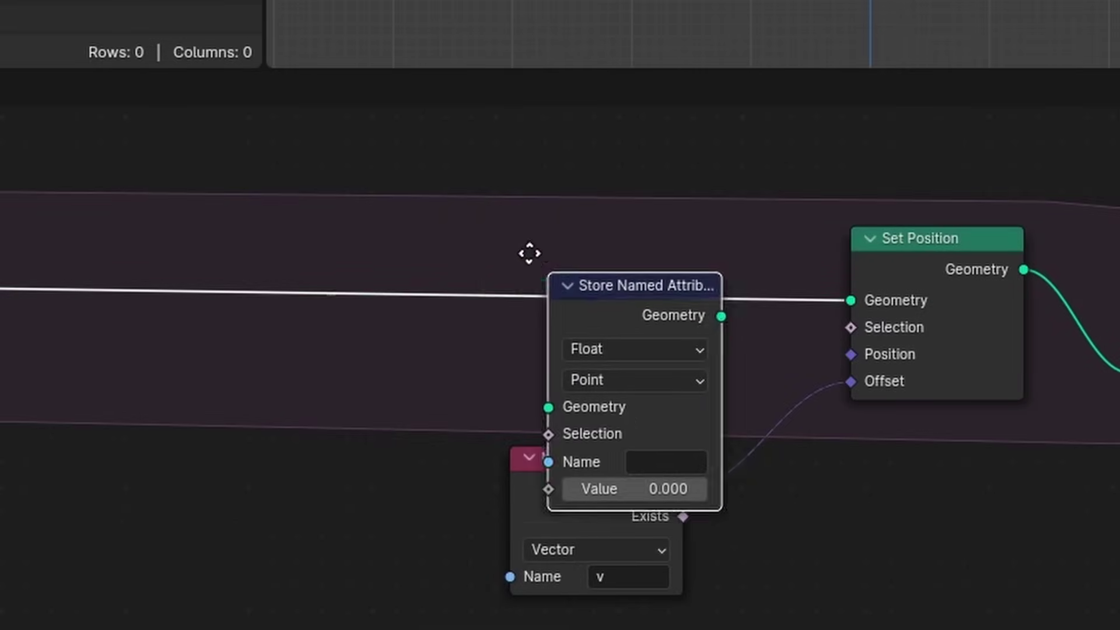
click(482, 173)
ctrl+scroll(547, 254, down, 2)
click(594, 360)
text(v)
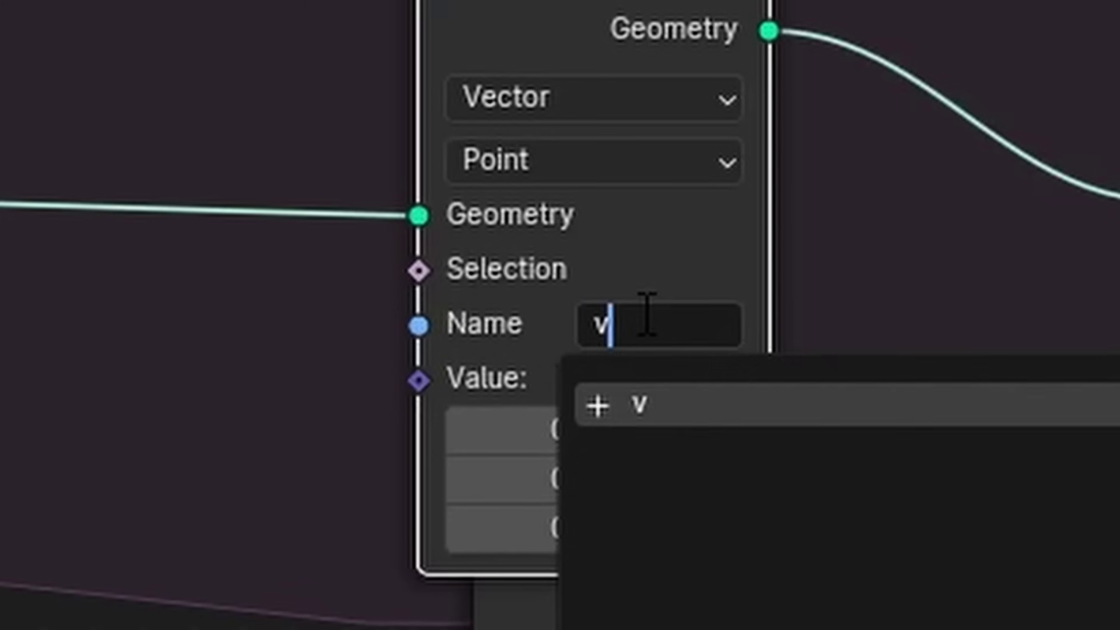
key(Return)
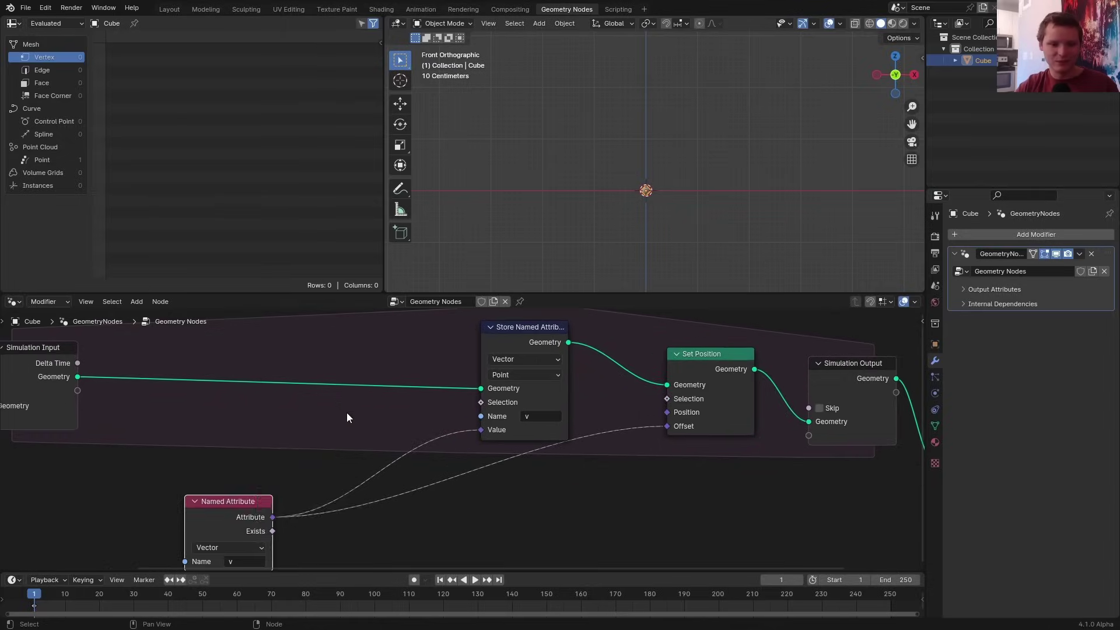
Step: Add a second Vector Named Attribute node reading "a" below the "v" one
key(shift+a)
text(a)
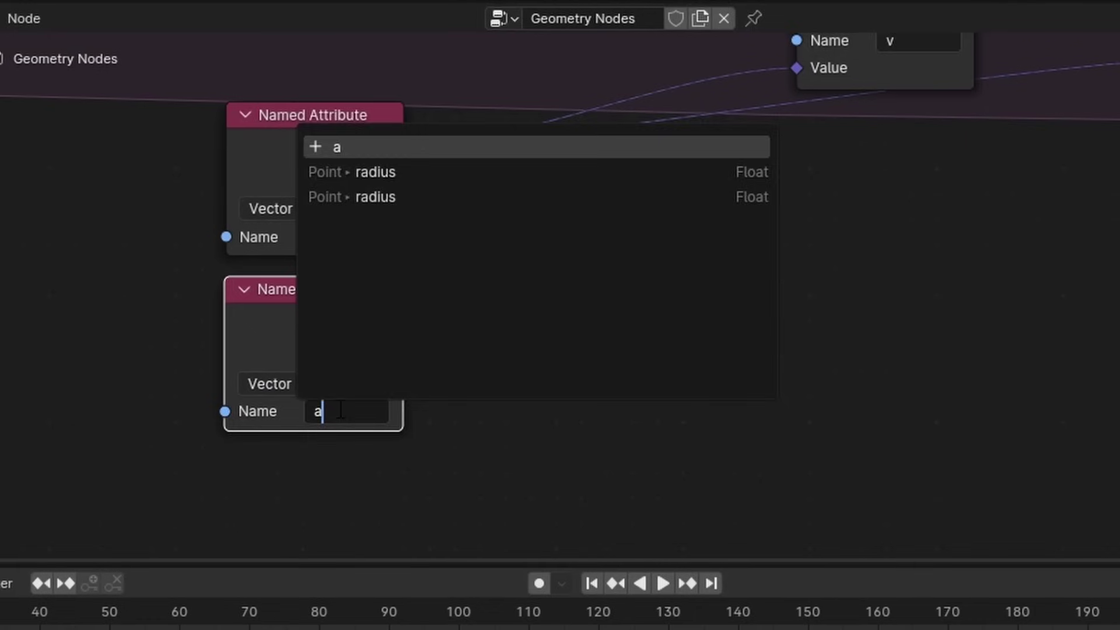
key(Return)
Step: Add a Vector Math Add node that sums attributes "v" and "a" into the value stored as "v"
middle_drag(334, 461, 337, 467)
middle_drag(381, 353, 341, 469)
key(shift+a)
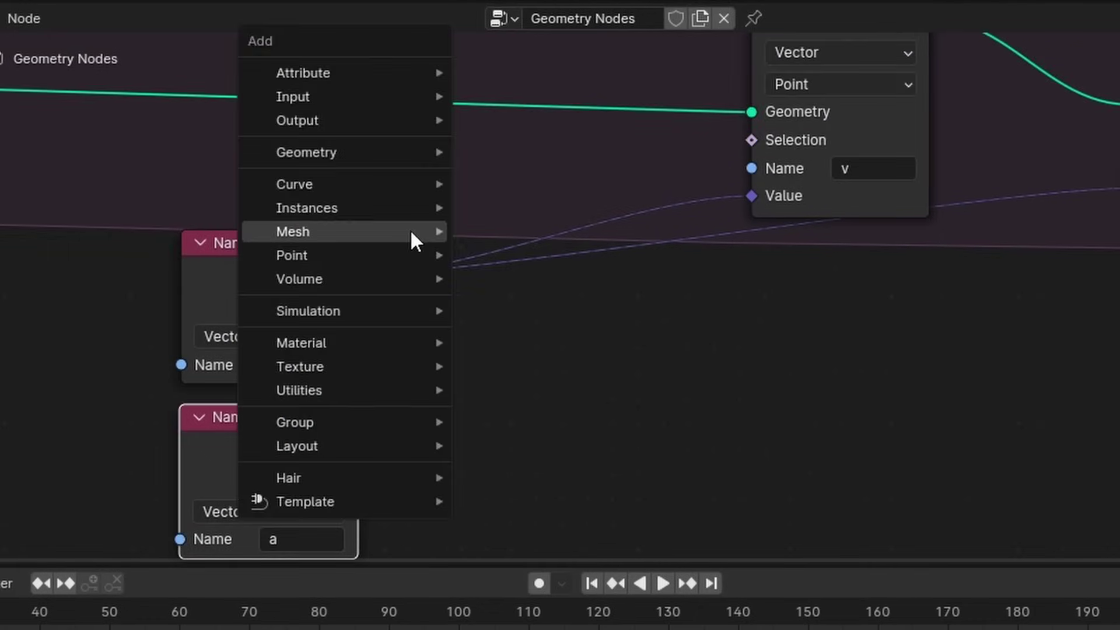
text(vec)
key(Return)
click(479, 175)
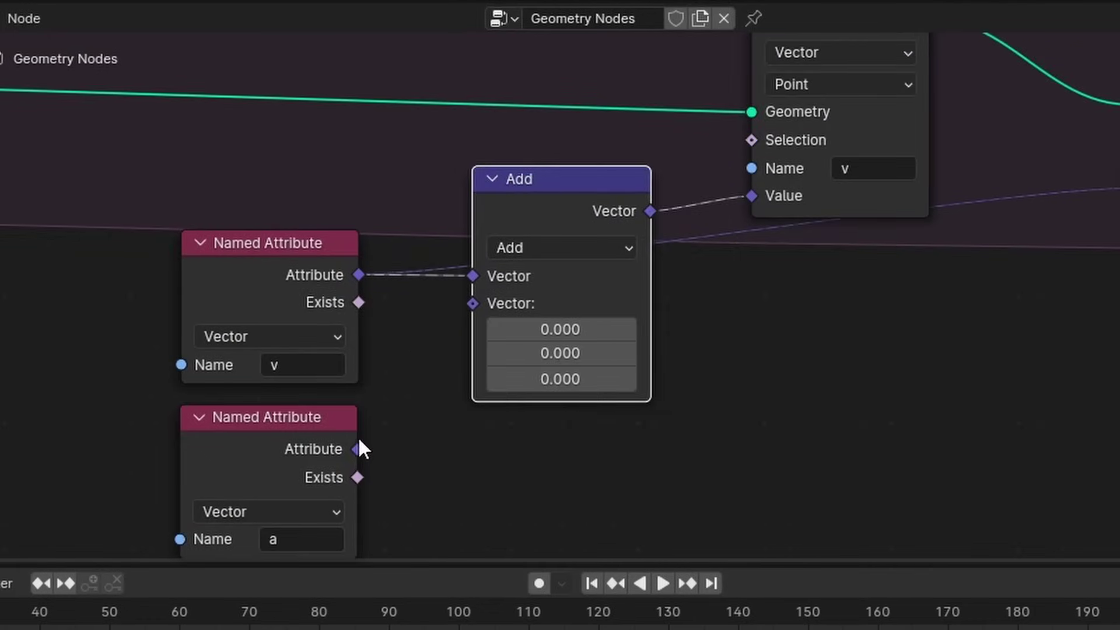
drag(358, 450, 475, 304)
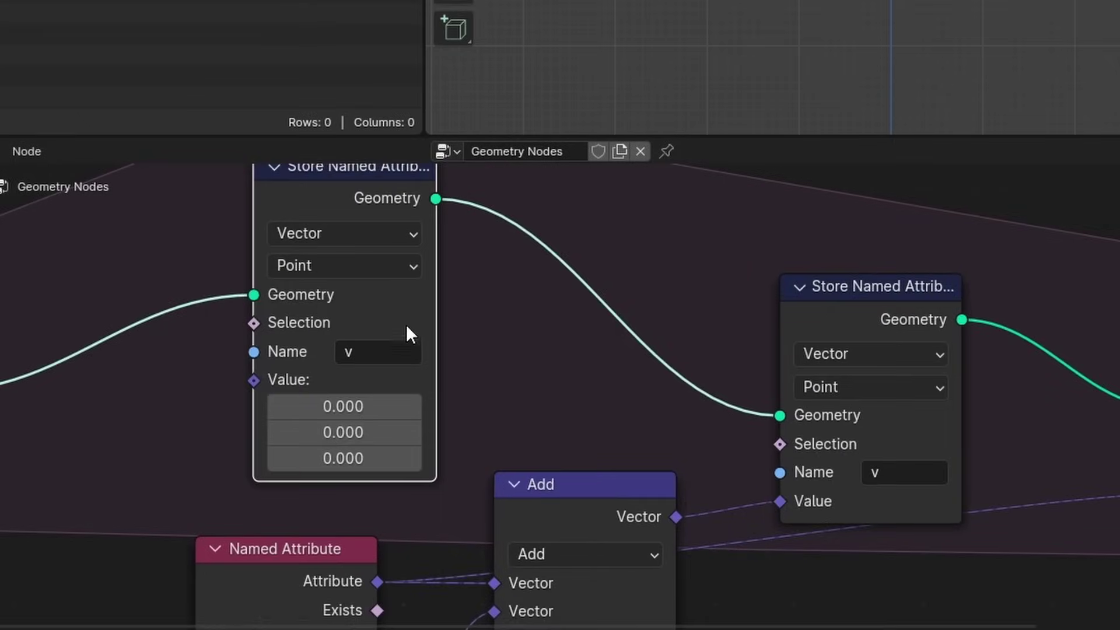
Step: Name the first Store Named Attribute node in the simulation zone "a" and set its Z value to -0.01
click(394, 344)
text(a)
key(Return)
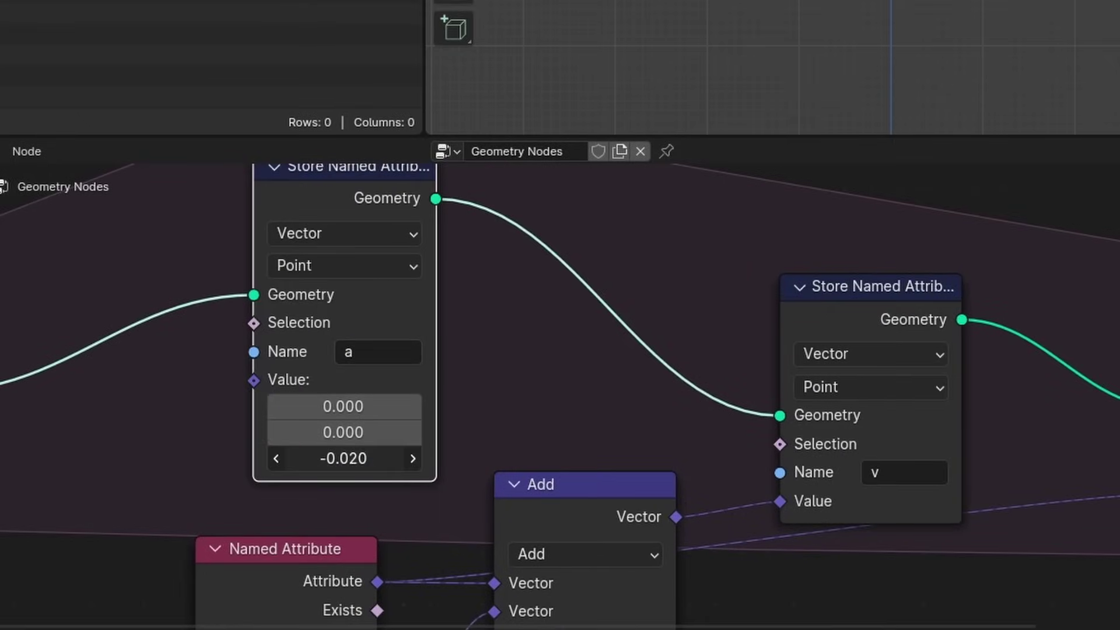
drag(343, 459, 351, 459)
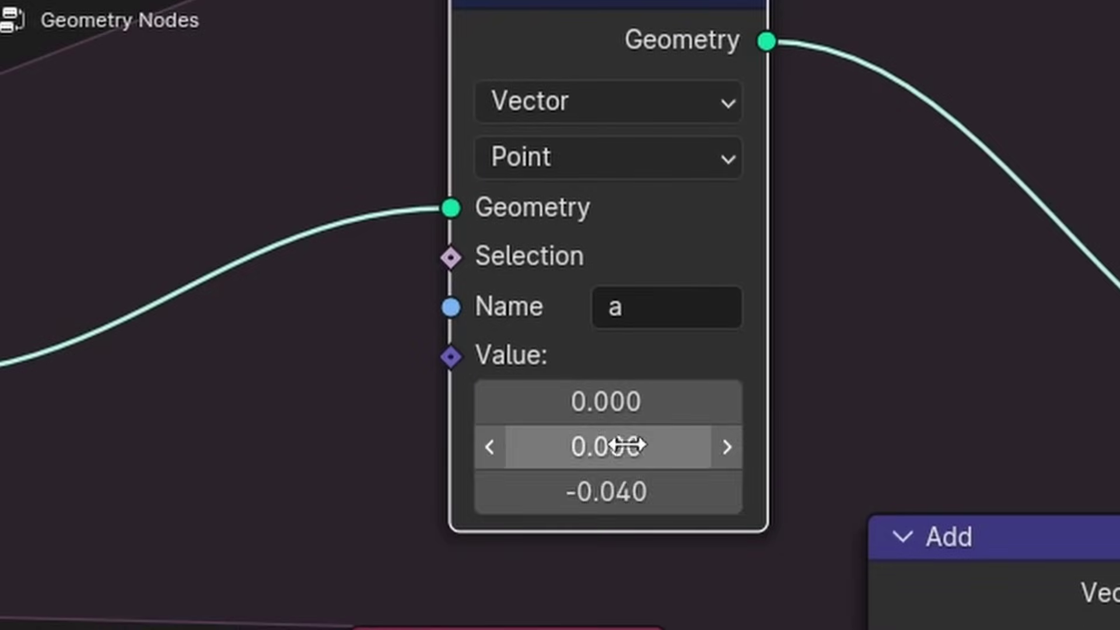
click(593, 493)
text(1)
key(Return)
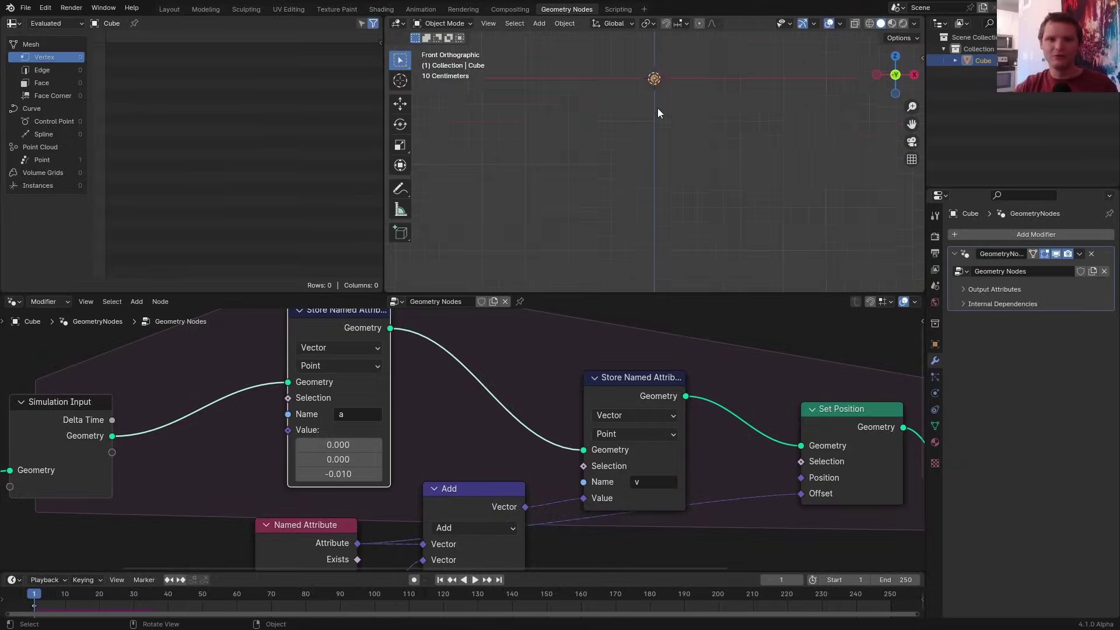
Step: Insert a Vector Store Named Attribute node named "v" between Points and Simulation Input, with a Z value of 0.2
shift+middle_drag(658, 112, 637, 230)
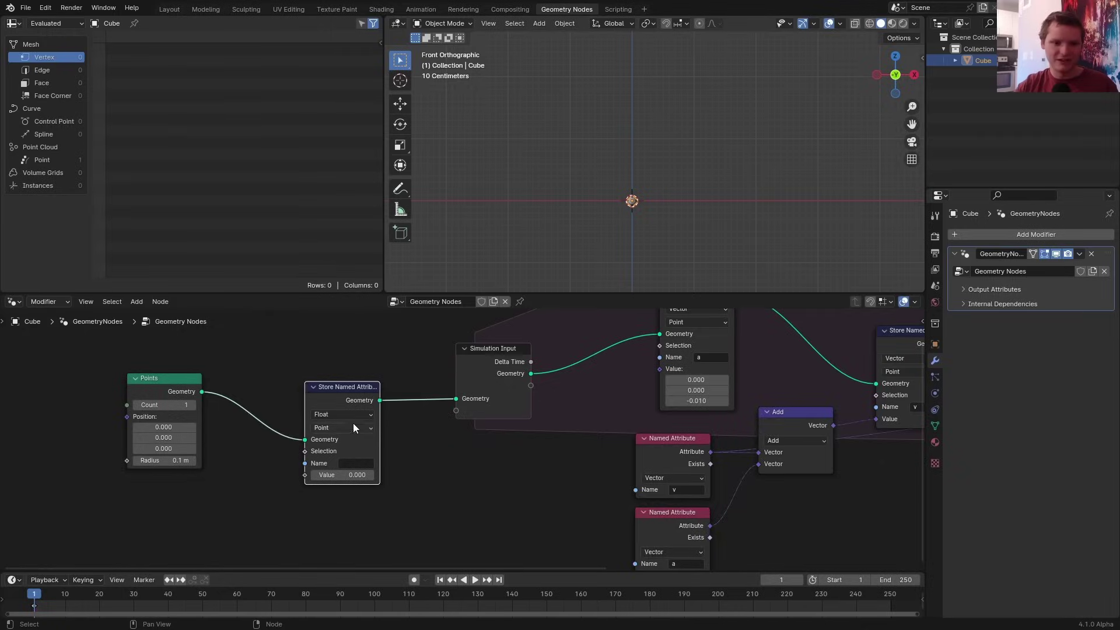
click(305, 383)
scroll(348, 418, up, 2)
click(473, 407)
click(479, 452)
click(497, 477)
text(v)
key(Return)
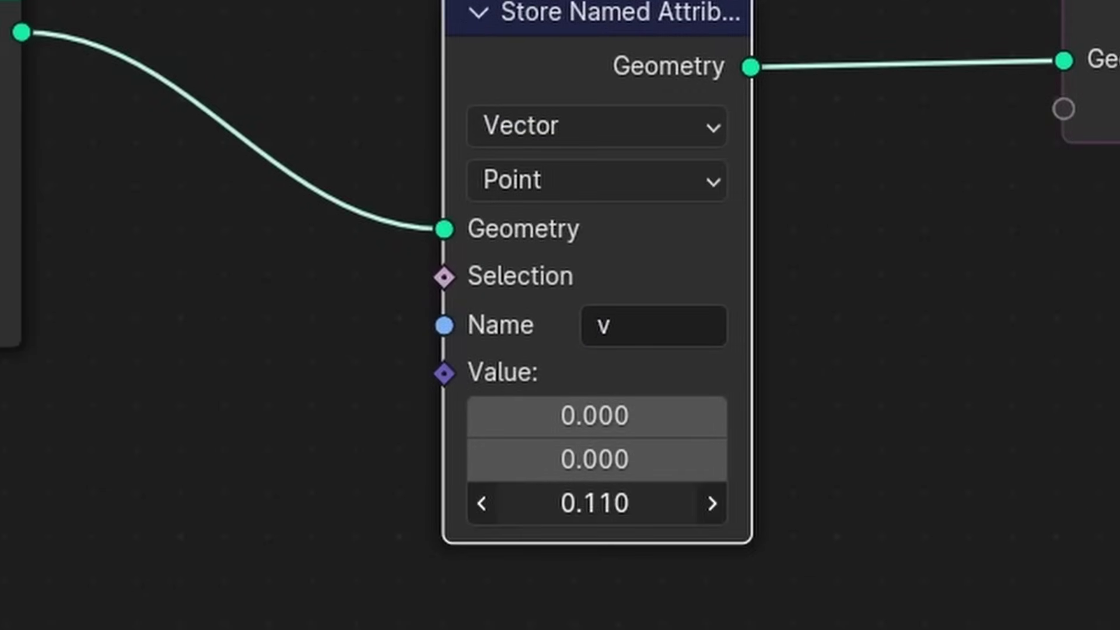
drag(602, 504, 621, 504)
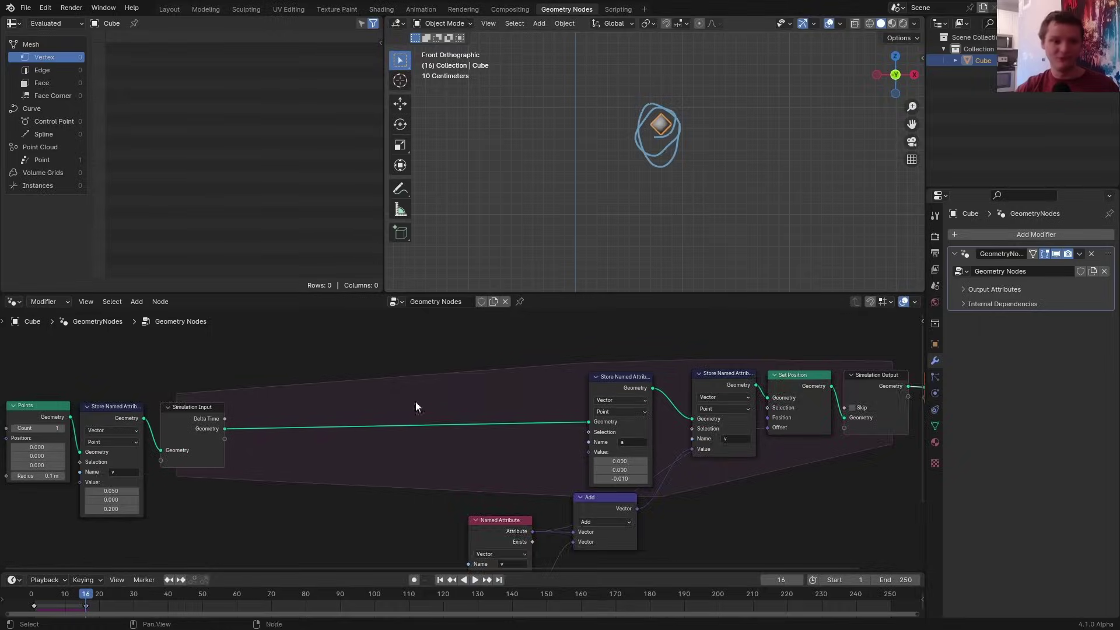
Step: Duplicate the Points node above the original and set the copy's count to 2
middle_drag(248, 325, 397, 377)
click(200, 461)
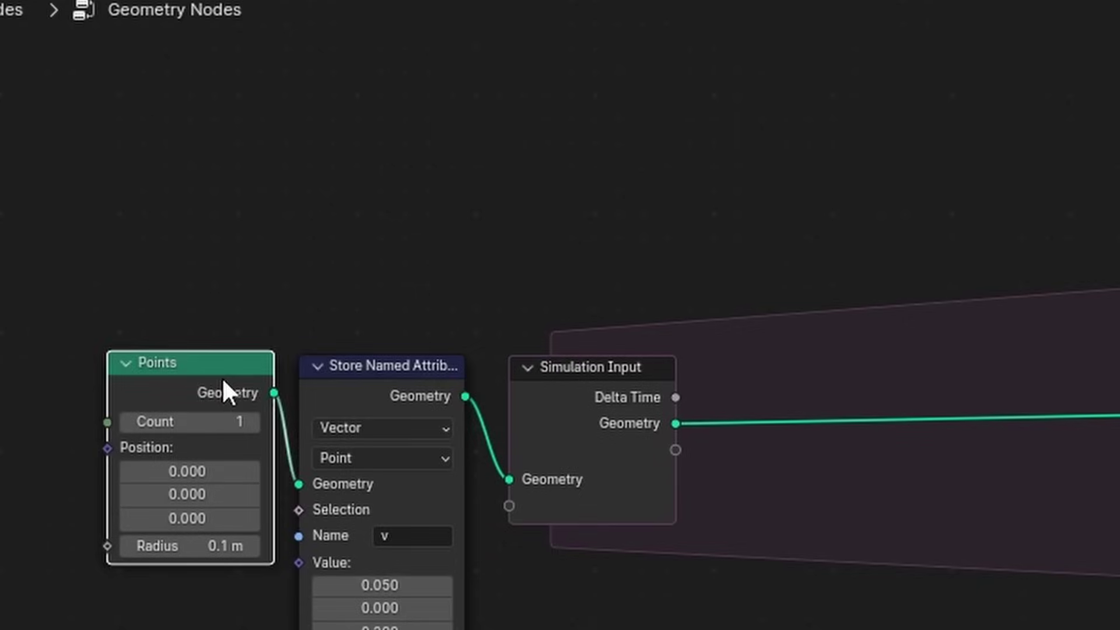
key(shift+d)
click(304, 353)
scroll(306, 362, up, 4)
middle_drag(309, 375, 332, 415)
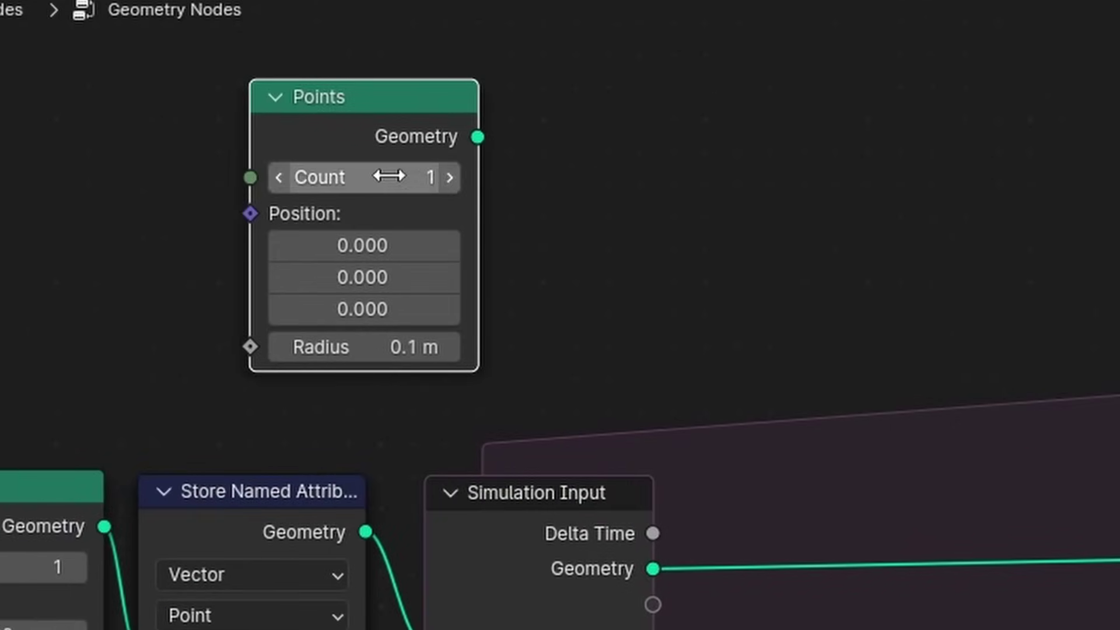
click(389, 176)
text(2)
key(Return)
Step: Add an Instance on Points node, using the Simulation Input geometry as Points and the two-point node as Instance
middle_drag(617, 180, 464, 225)
key(shift+a)
text(instance)
key(Return)
click(653, 42)
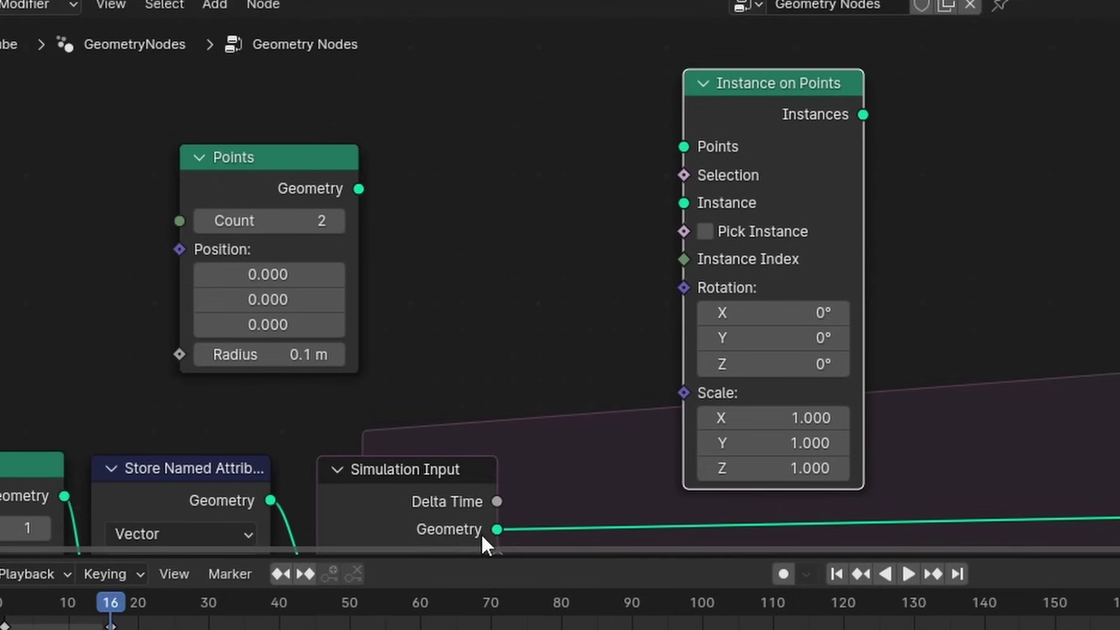
drag(495, 530, 682, 148)
drag(759, 95, 807, 77)
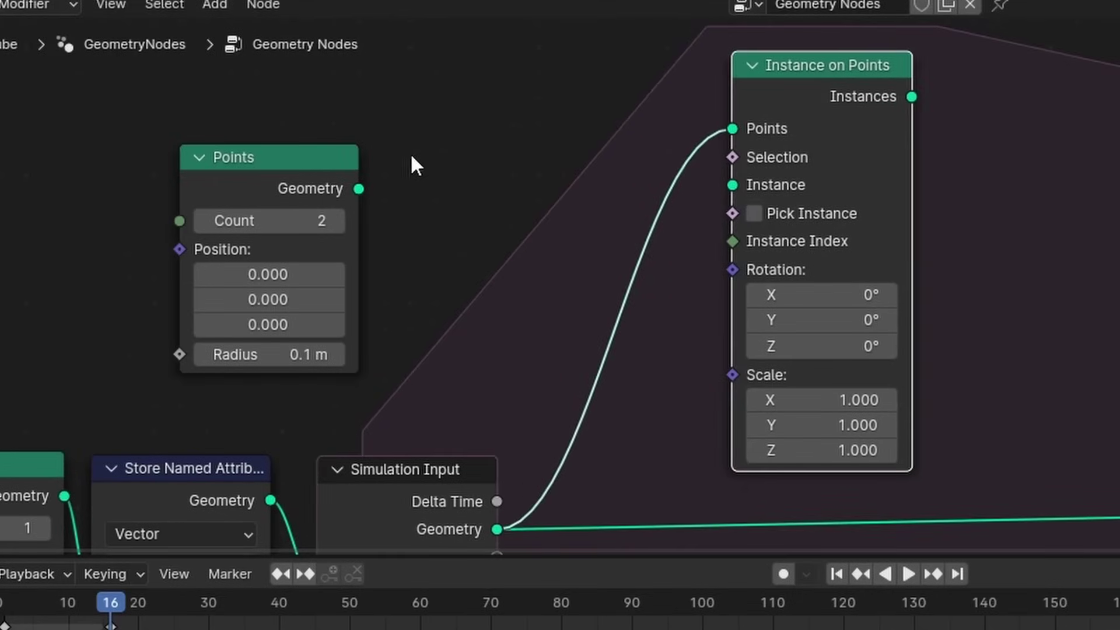
click(357, 197)
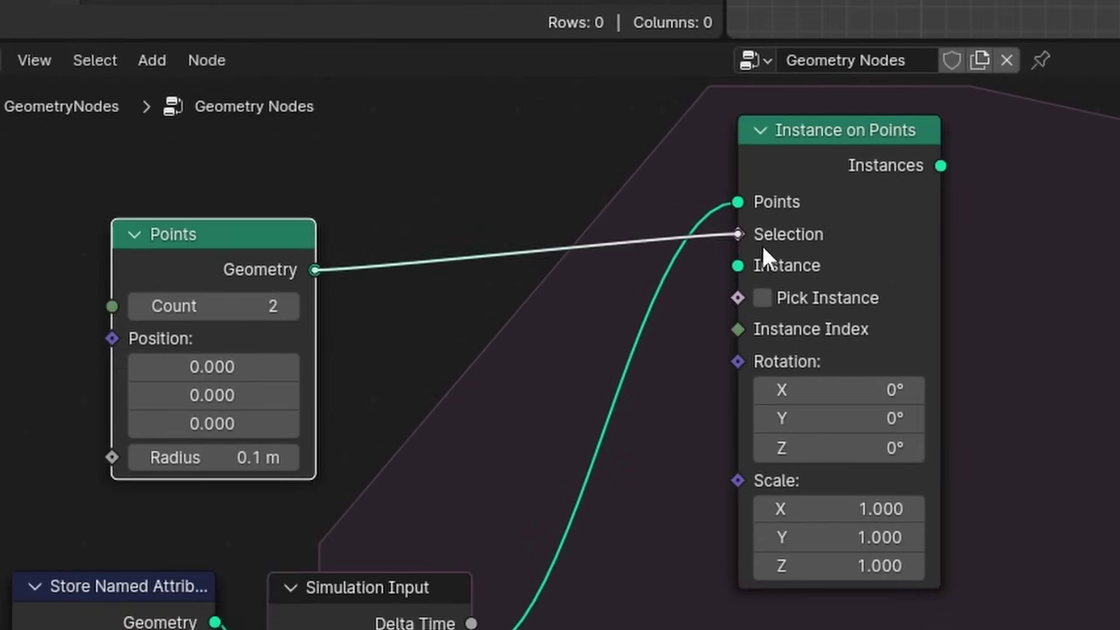
drag(762, 247, 760, 269)
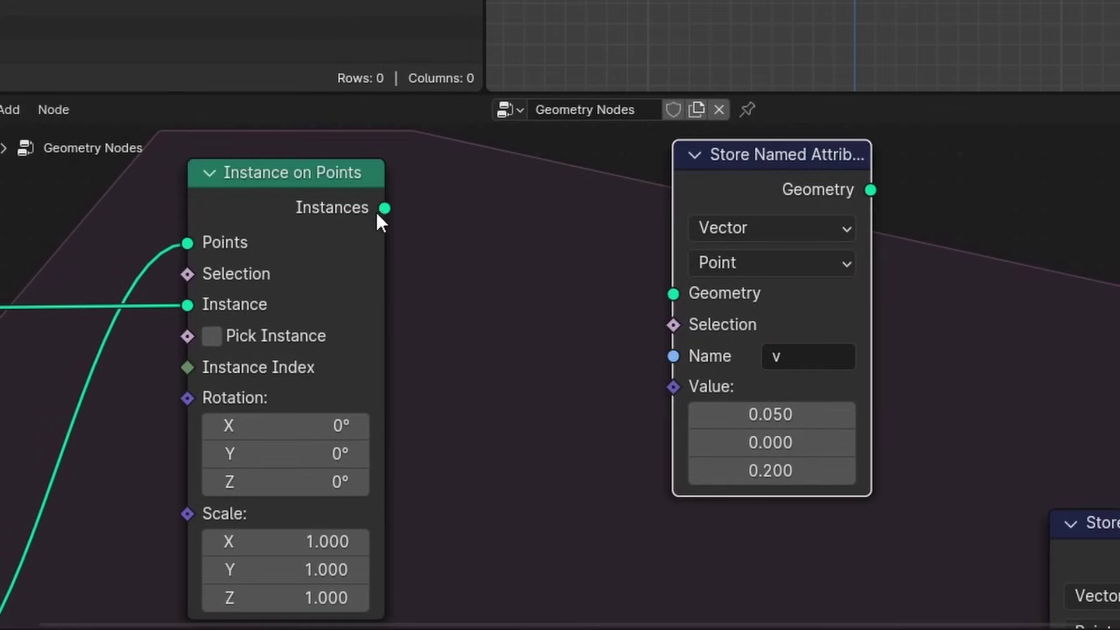
Step: Feed the instances into the copied "v" attribute node and drive its value with a Vector Random Value, Max 0.2 on all axes
drag(384, 209, 674, 294)
drag(744, 162, 869, 168)
key(shift+a)
text(random)
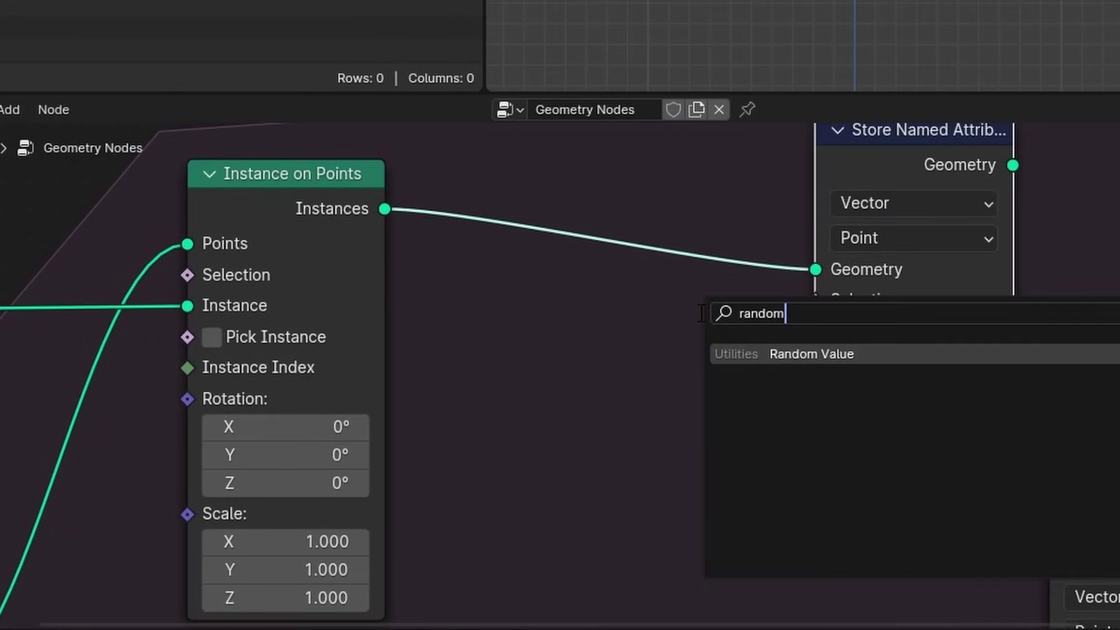
drag(569, 457, 566, 566)
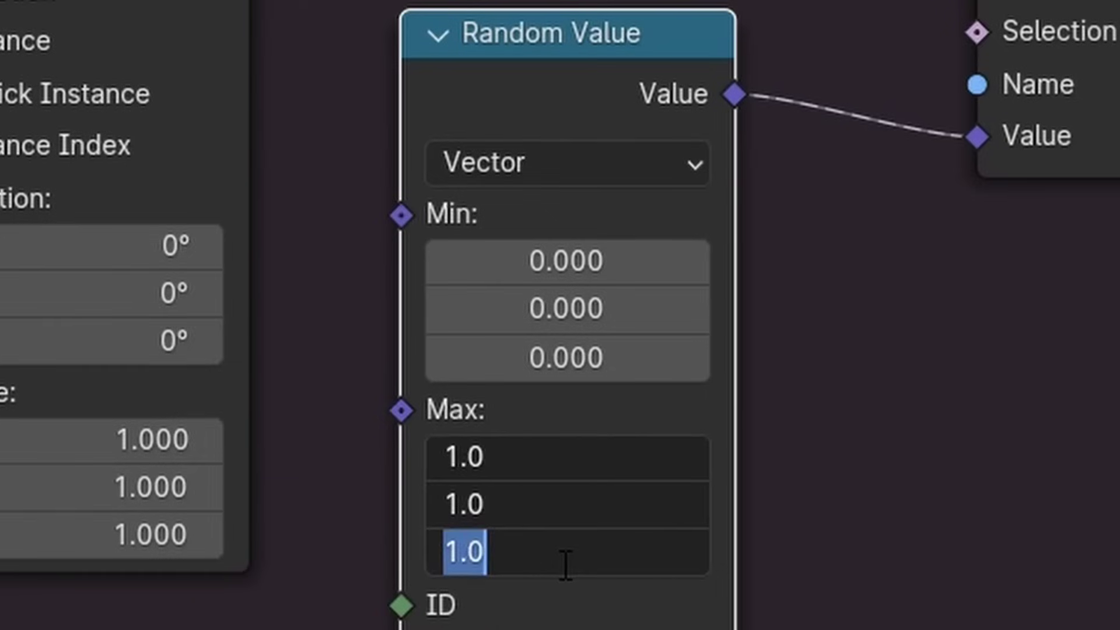
text(.2)
key(Return)
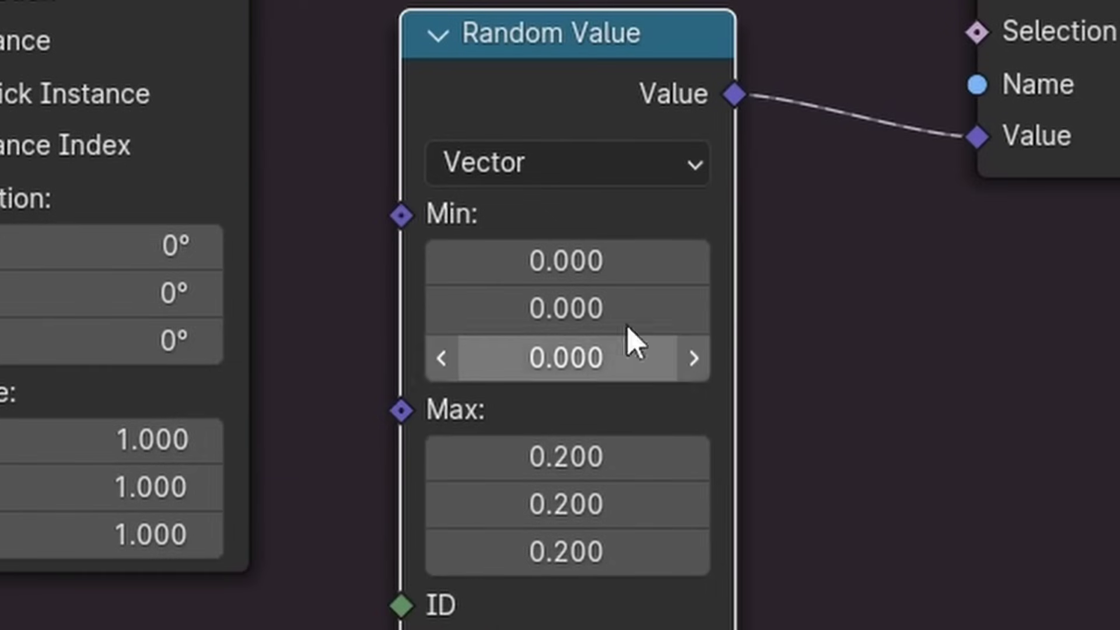
Step: Set the Random Value node's Min to -0.2 on the X and Y axes
mouse_move(628, 314)
mouse_down()
mouse_move(627, 262)
mouse_move(630, 313)
mouse_up()
text(-0)
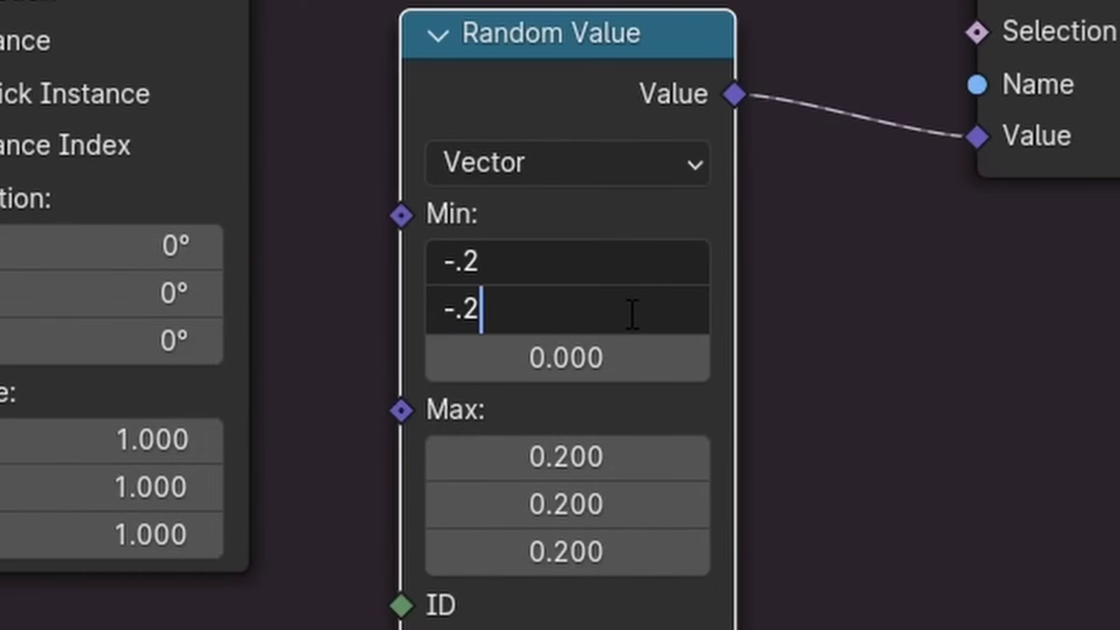
text(.2)
key(Return)
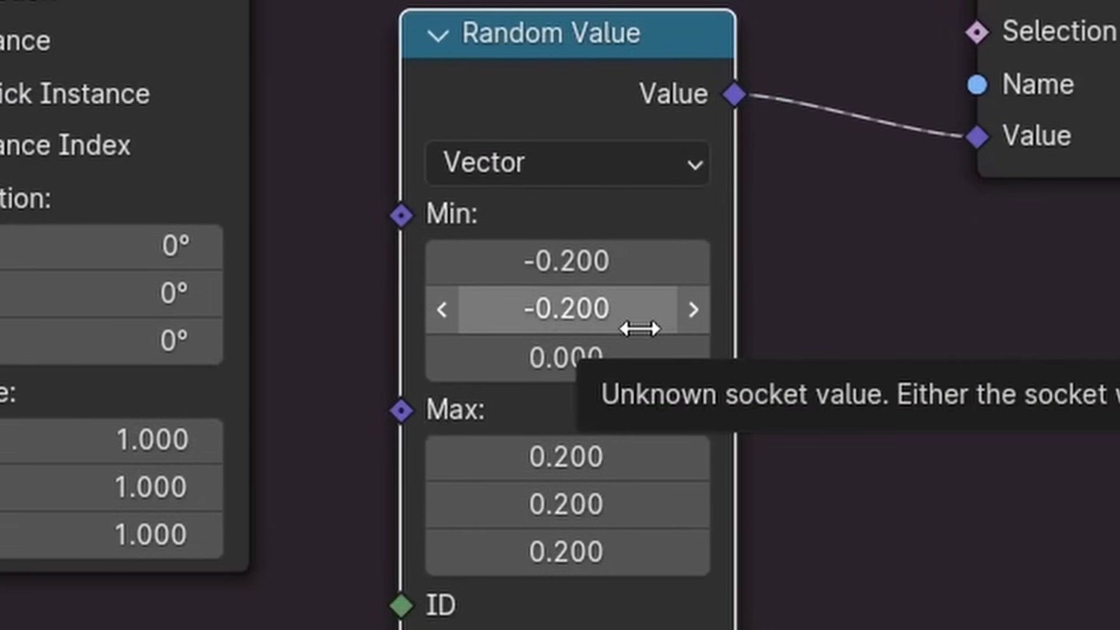
Step: Insert a Join Geometry node on the link leaving Simulation Input and connect the instances' "v" attribute geometry to it
key(shift+a)
text(joi)
key(Return)
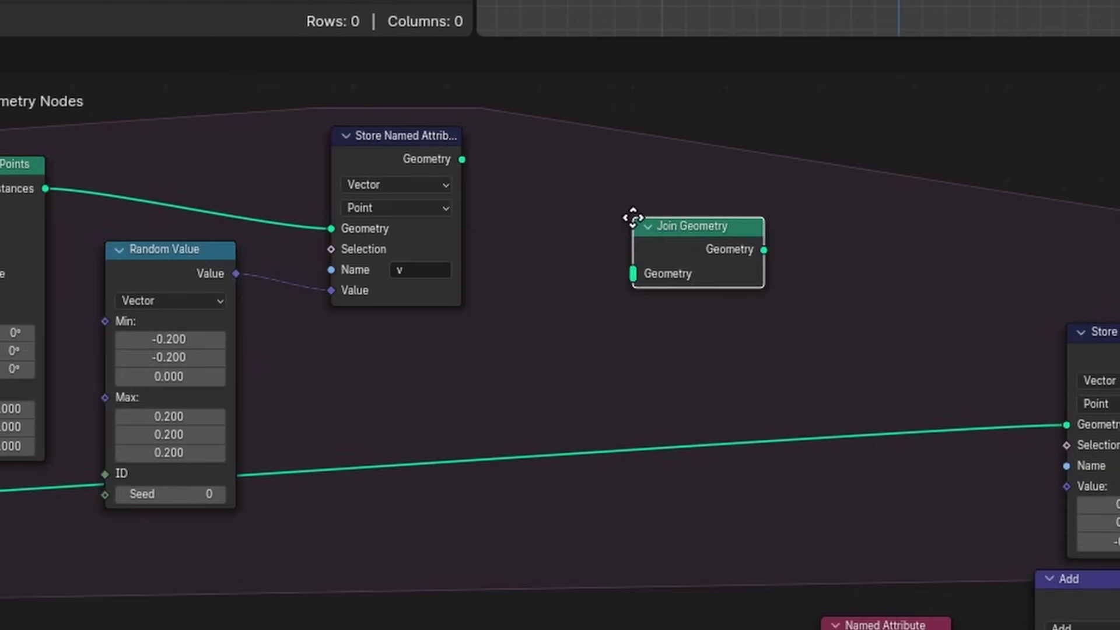
click(776, 390)
drag(462, 159, 775, 443)
middle_drag(98, 354, 181, 351)
ctrl+scroll(175, 411, left, 10)
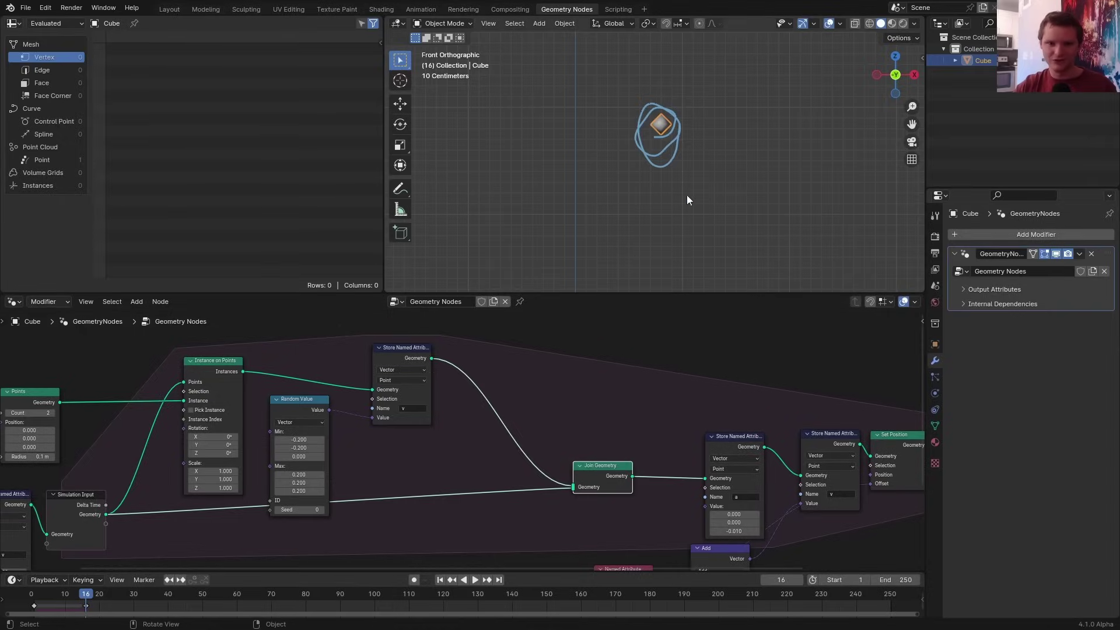
Step: Insert a Realize Instances node between Instance on Points and the "v" attribute node, and replay the simulation from the first frame
scroll(392, 360, up, 2)
key(shift+a)
text(rea)
key(Return)
click(306, 384)
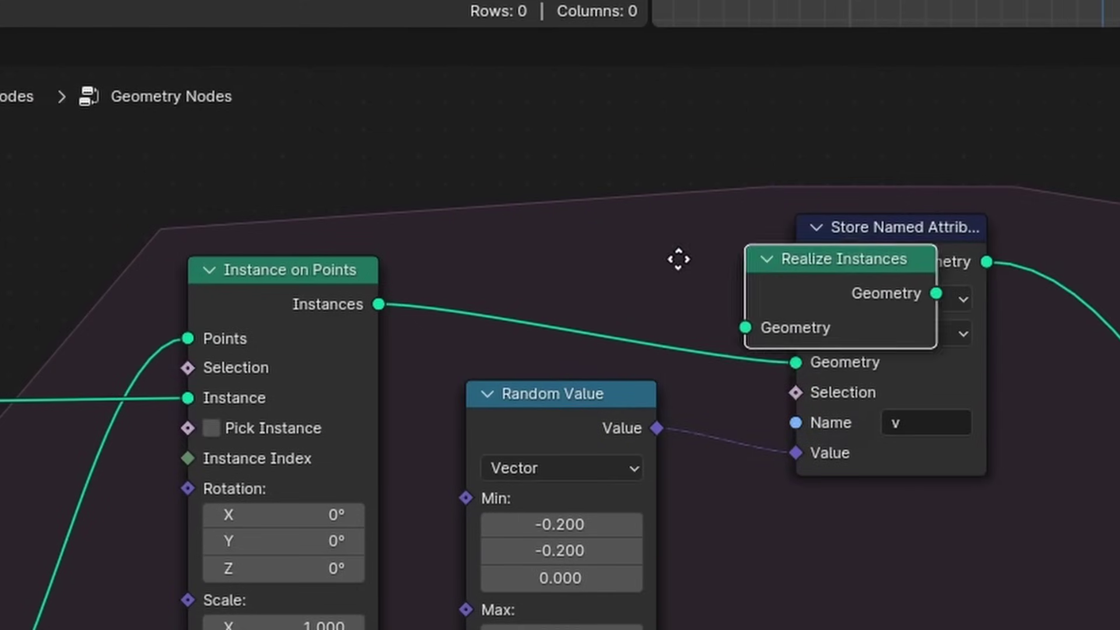
mouse_move(513, 291)
mouse_down()
mouse_move(499, 279)
mouse_move(517, 280)
mouse_up()
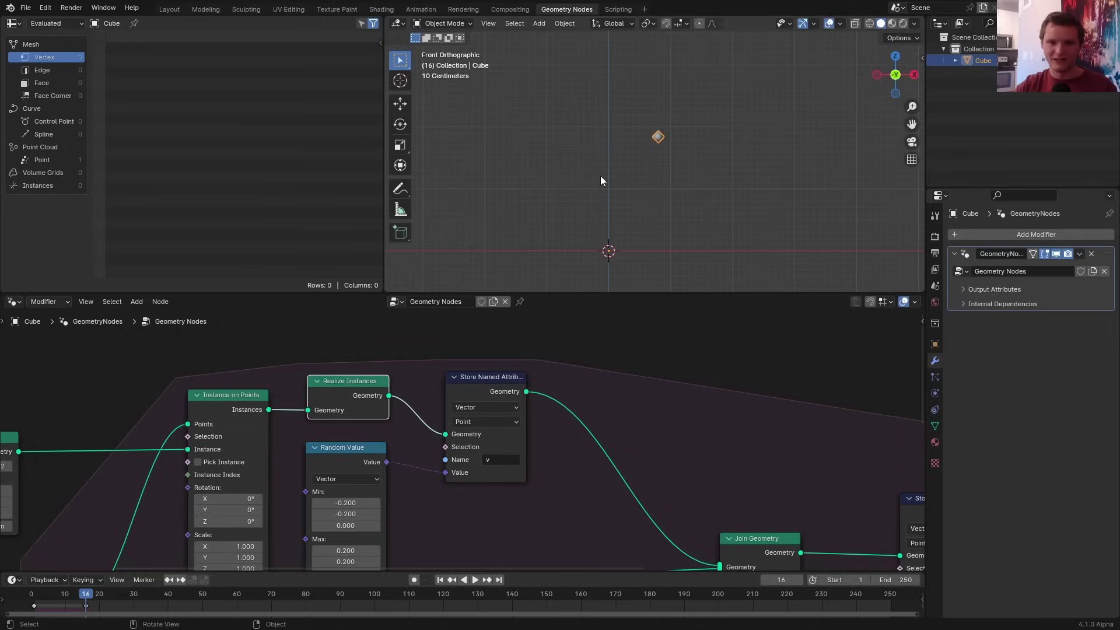
key(shift+Left)
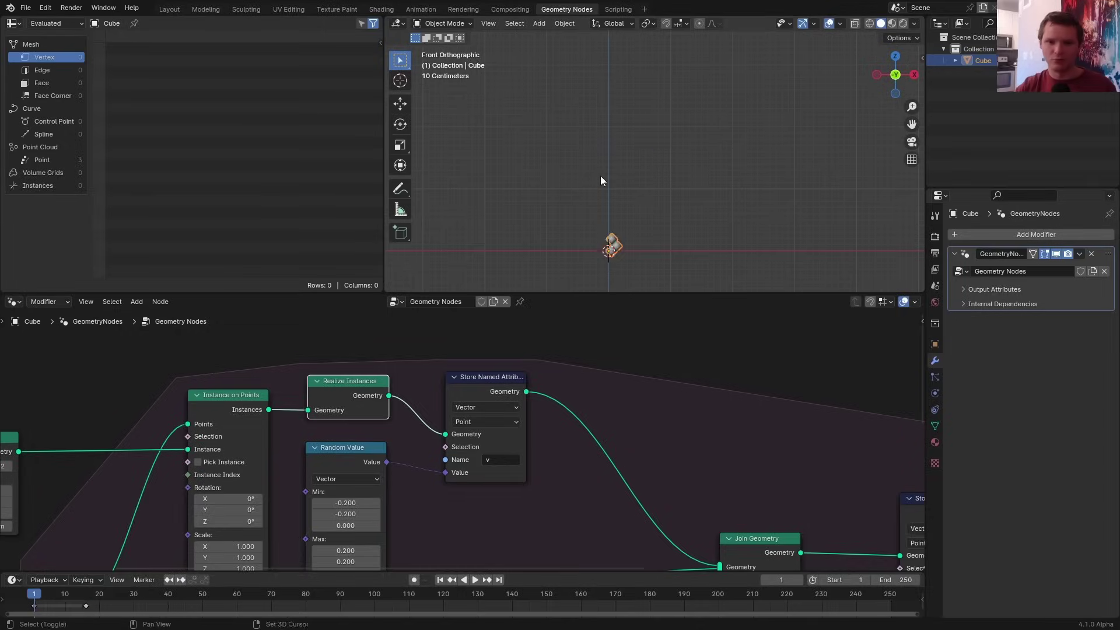
key(space)
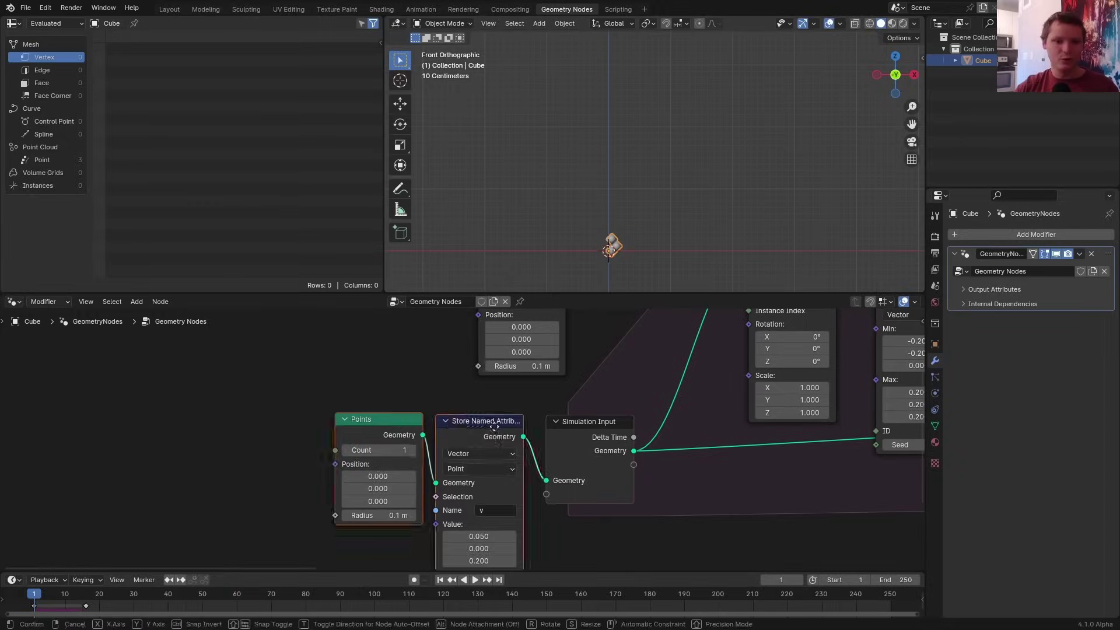
Step: Duplicate the initial "v" Store Named Attribute node before Simulation Input, setting the copy to Integer and its name to "age"
drag(488, 417, 180, 418)
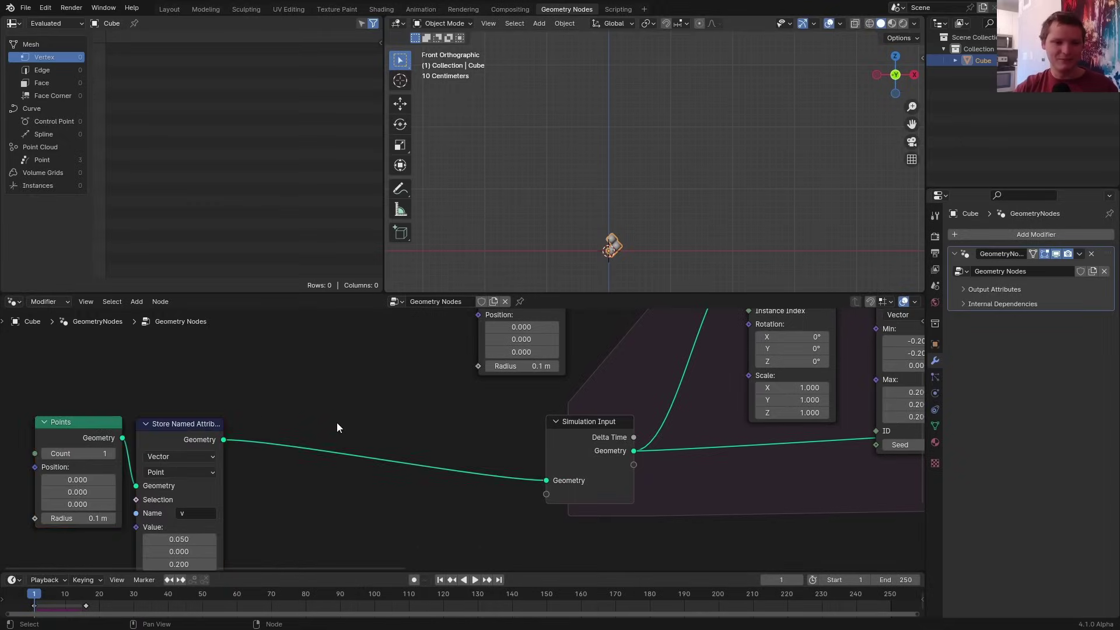
key(shift+d)
click(451, 392)
scroll(450, 393, down, 3)
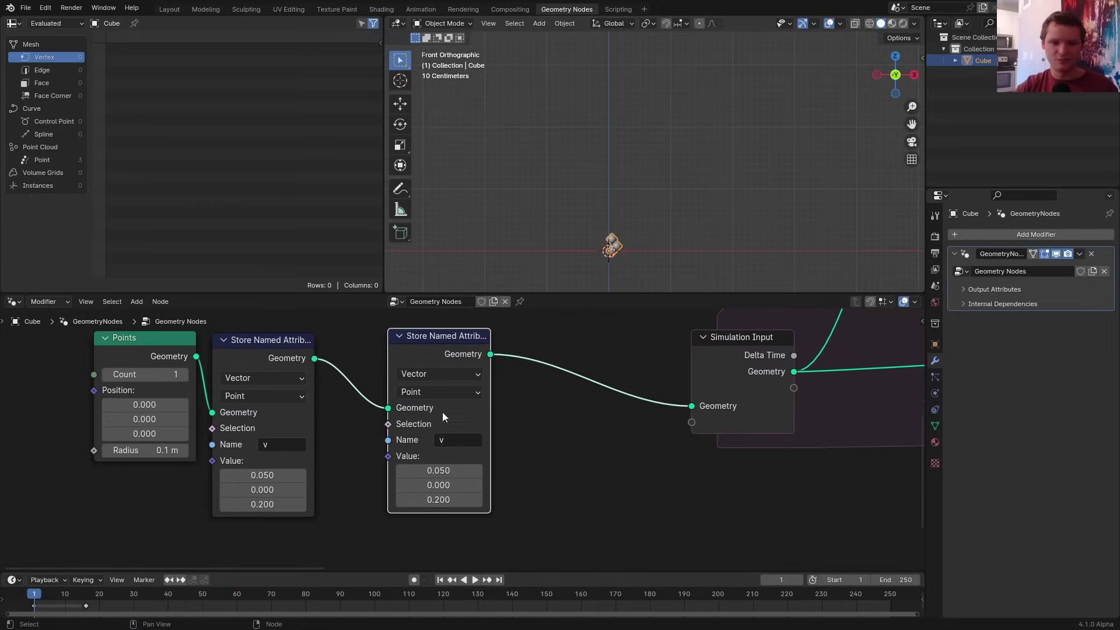
click(435, 375)
click(418, 426)
click(460, 441)
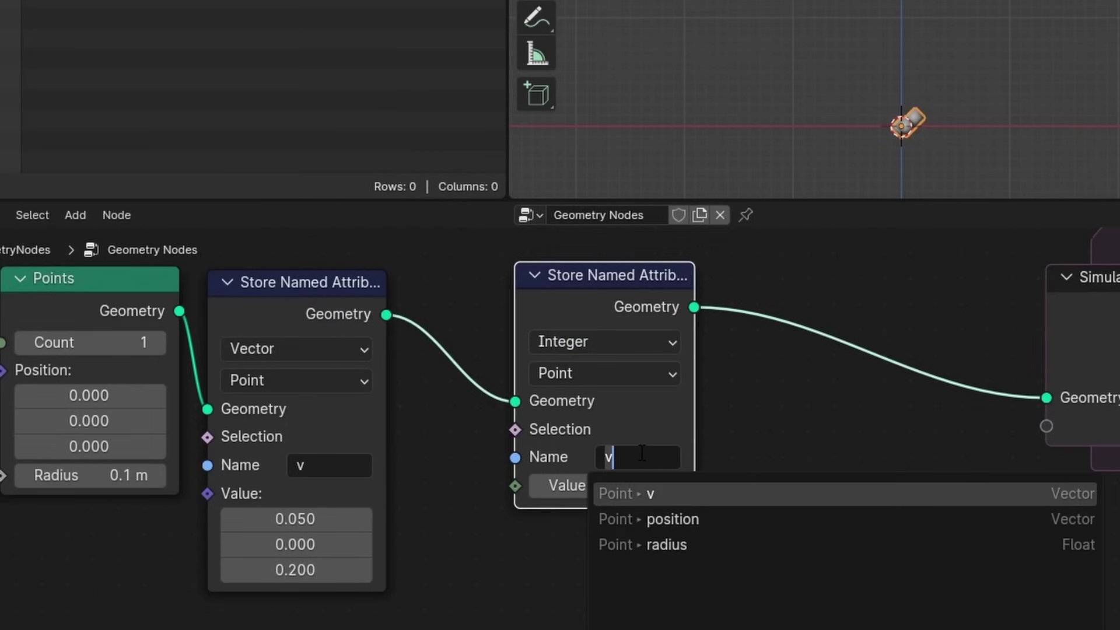
text(age)
key(Return)
Step: Drive the "age" attribute's value with the Frame output of a new Scene Time node
middle_drag(541, 473, 732, 367)
drag(707, 380, 548, 553)
text(f)
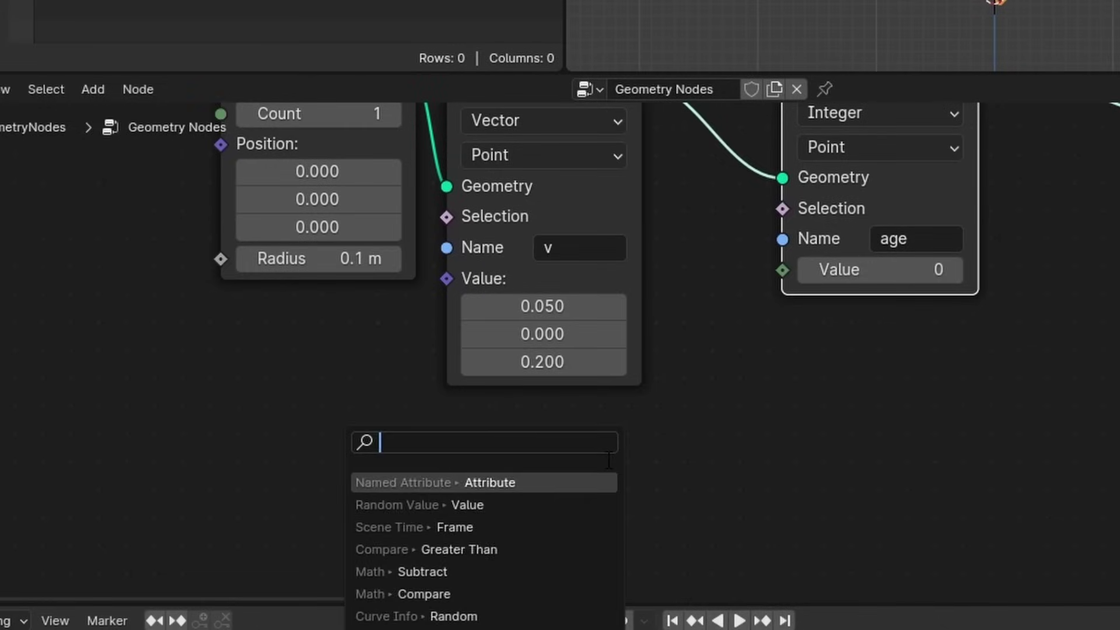
text(rame)
key(Return)
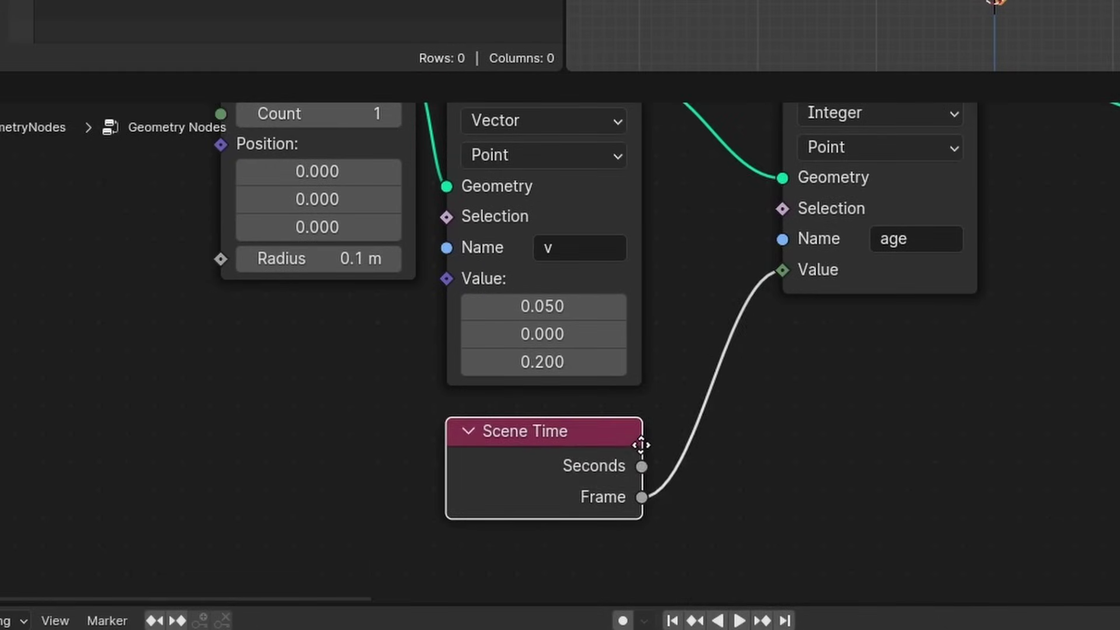
click(640, 445)
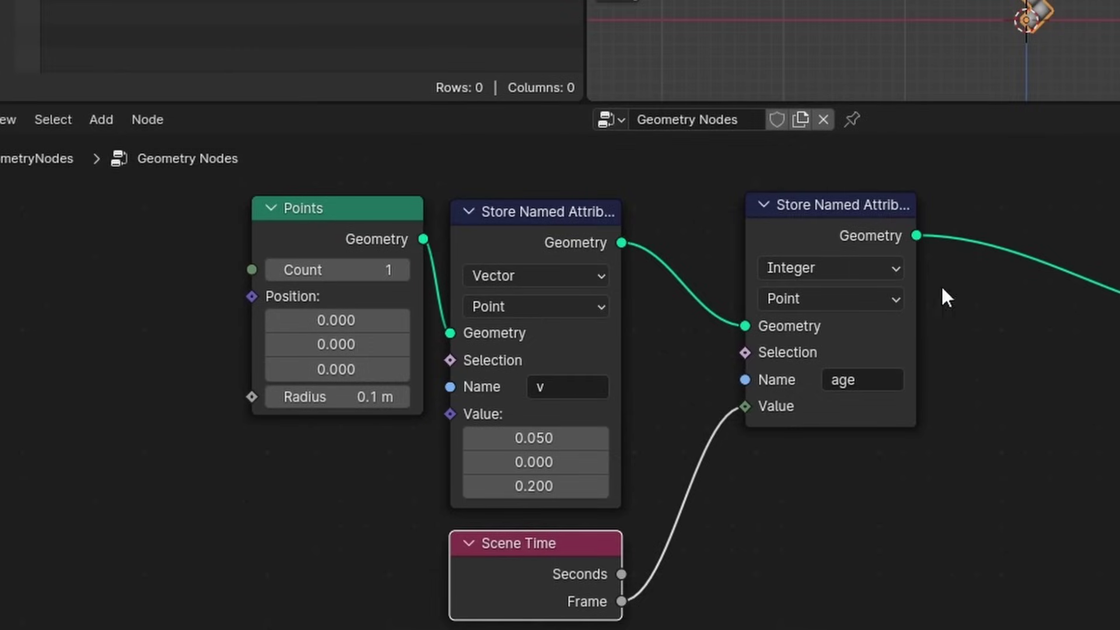
Step: Duplicate the Scene Time and "age" nodes into the simulation zone, placing the "age" copy between the "v" node and Join Geometry
middle_drag(749, 429, 806, 322)
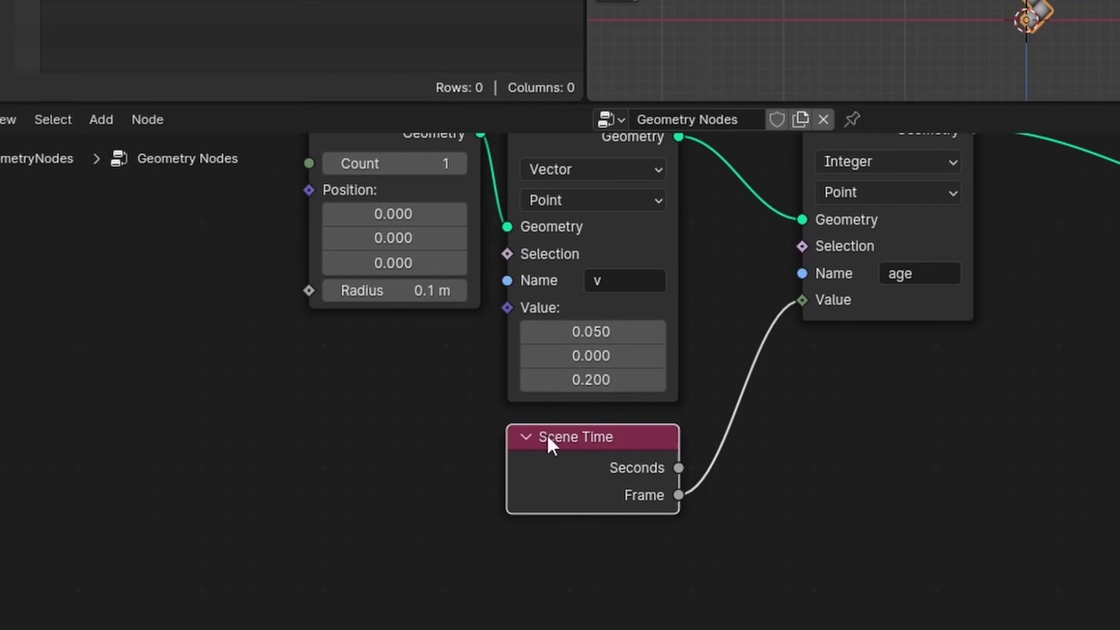
key(shift+d)
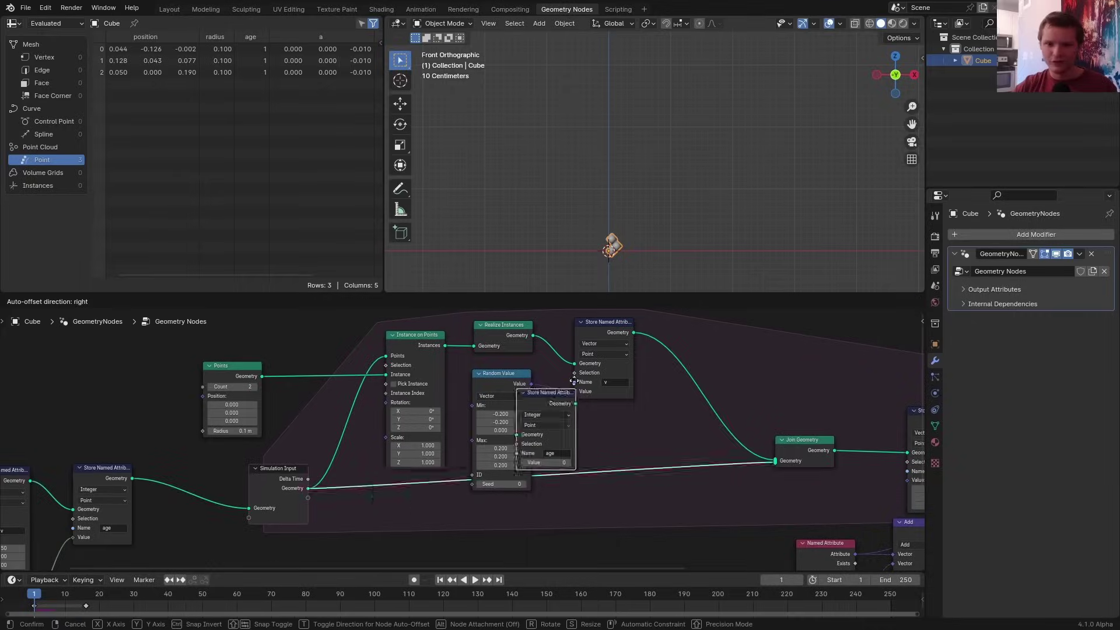
click(699, 336)
middle_drag(620, 377, 534, 425)
scroll(534, 425, up, 3)
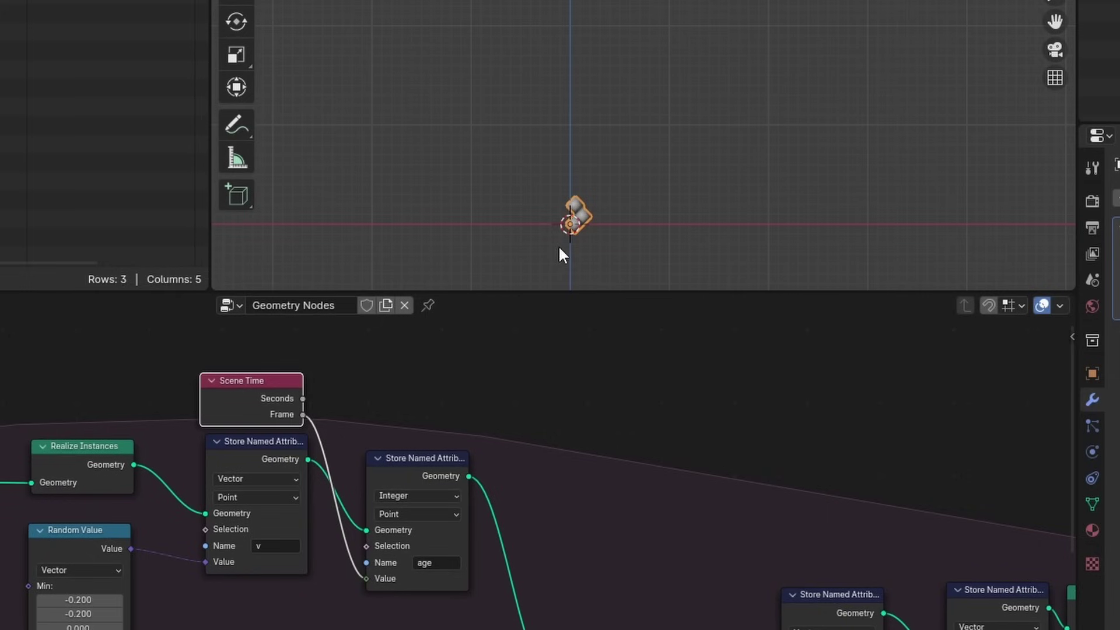
Step: Advance the simulation frame by frame and examine the points' age values in the spreadsheet
key(Right)
key(Right)
key(Right)
key(Right)
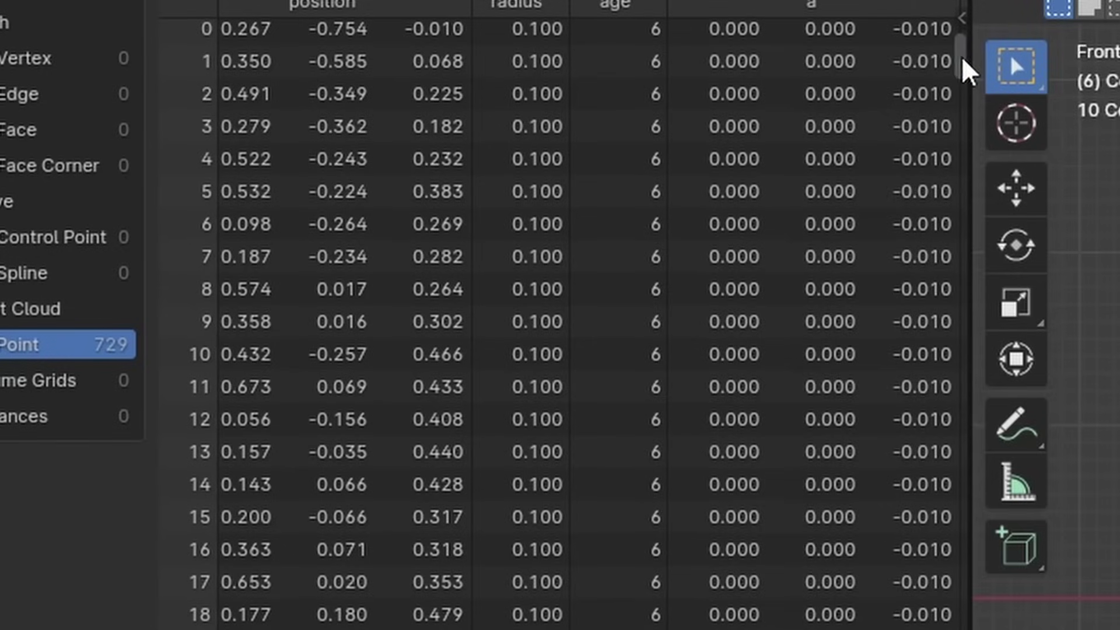
drag(961, 61, 961, 627)
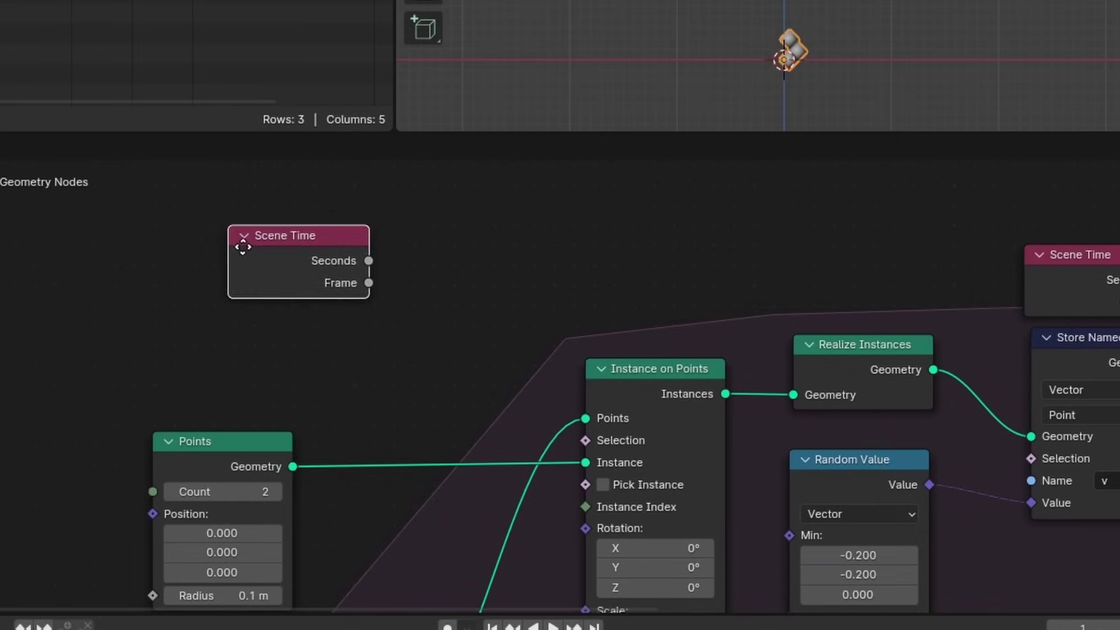
Step: Subtract an Integer "age" Named Attribute from a Scene Time Frame value with a Subtract node above the two-point node
drag(242, 243, 143, 218)
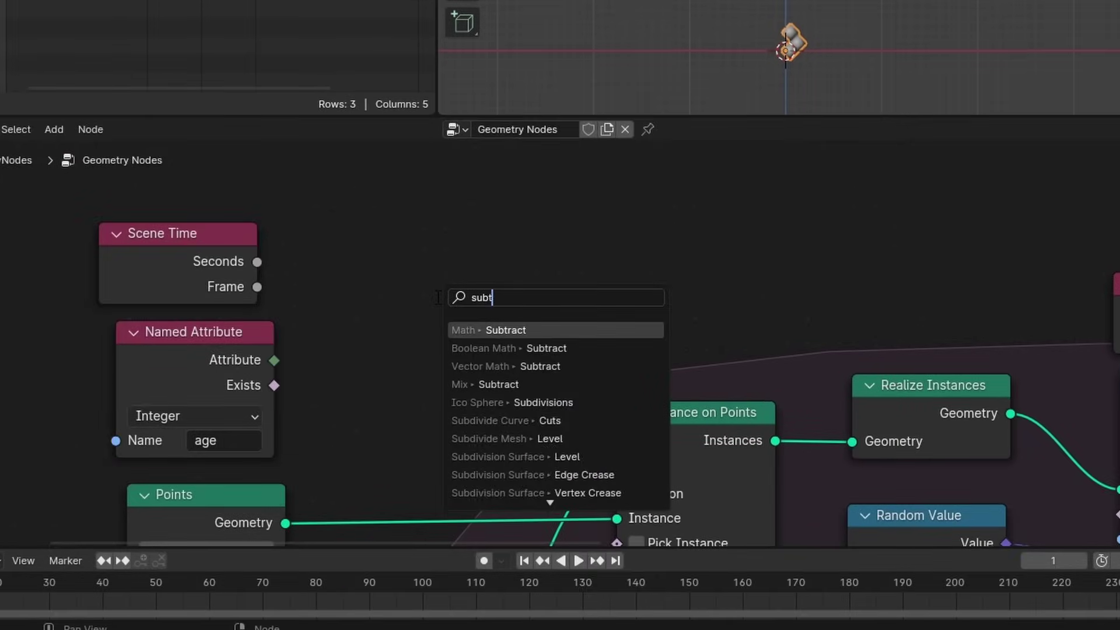
key(Return)
click(363, 263)
drag(274, 360, 363, 392)
drag(429, 292, 418, 305)
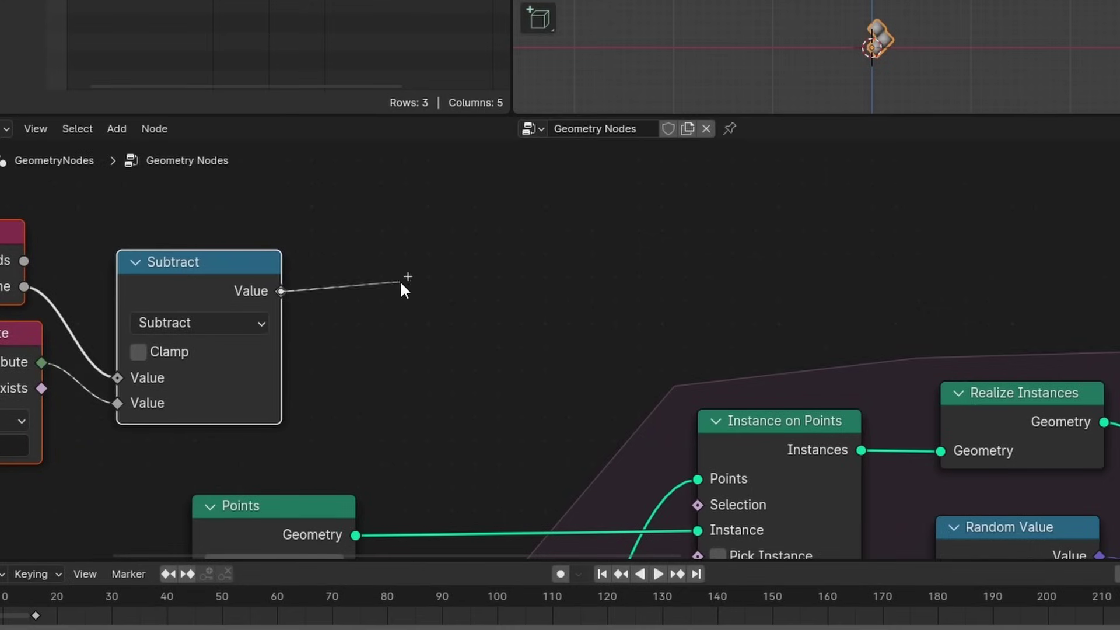
Step: Feed the subtraction result into a Greater Than compare node with B set to 10
drag(400, 280, 403, 282)
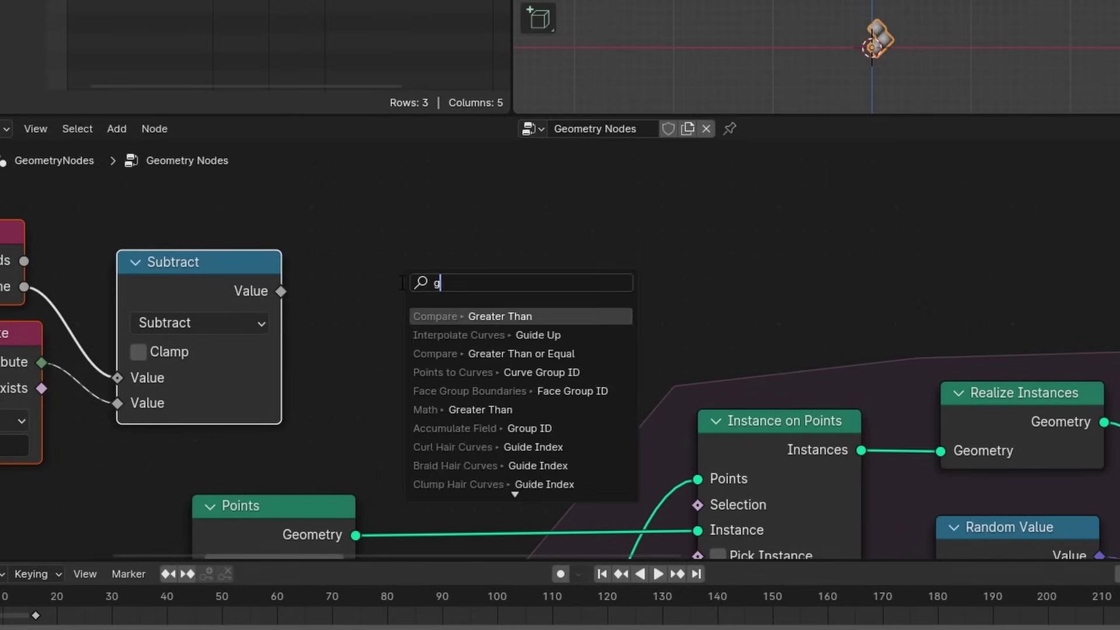
text(grea)
key(Return)
click(453, 326)
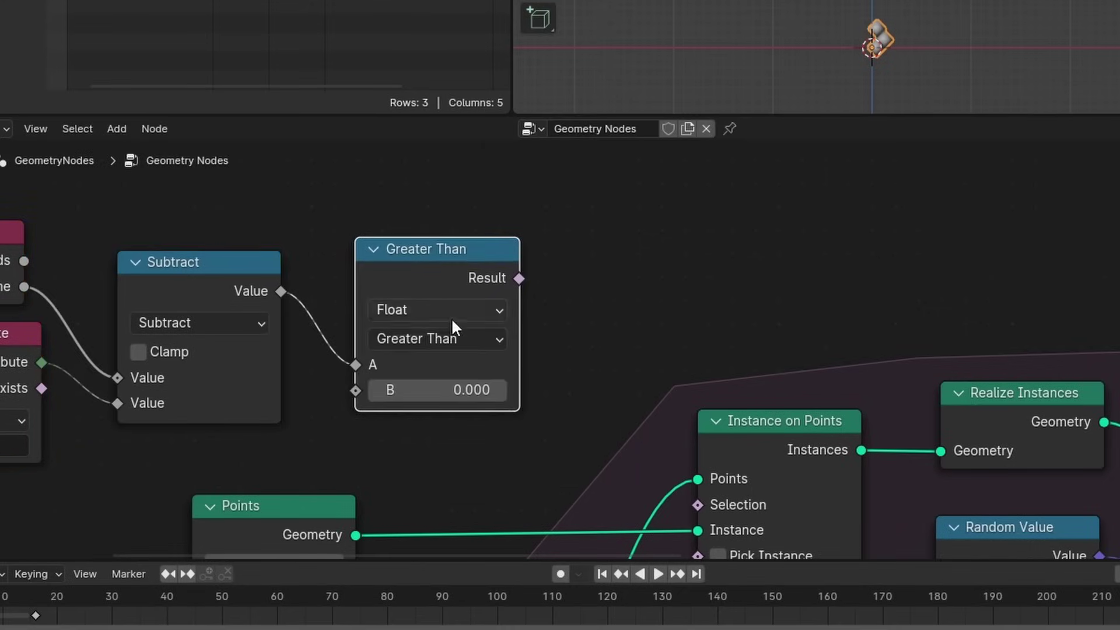
click(458, 389)
text(10)
key(Return)
Step: Use the Greater Than result as the Selection of Instance on Points and play the simulation
drag(519, 278, 698, 505)
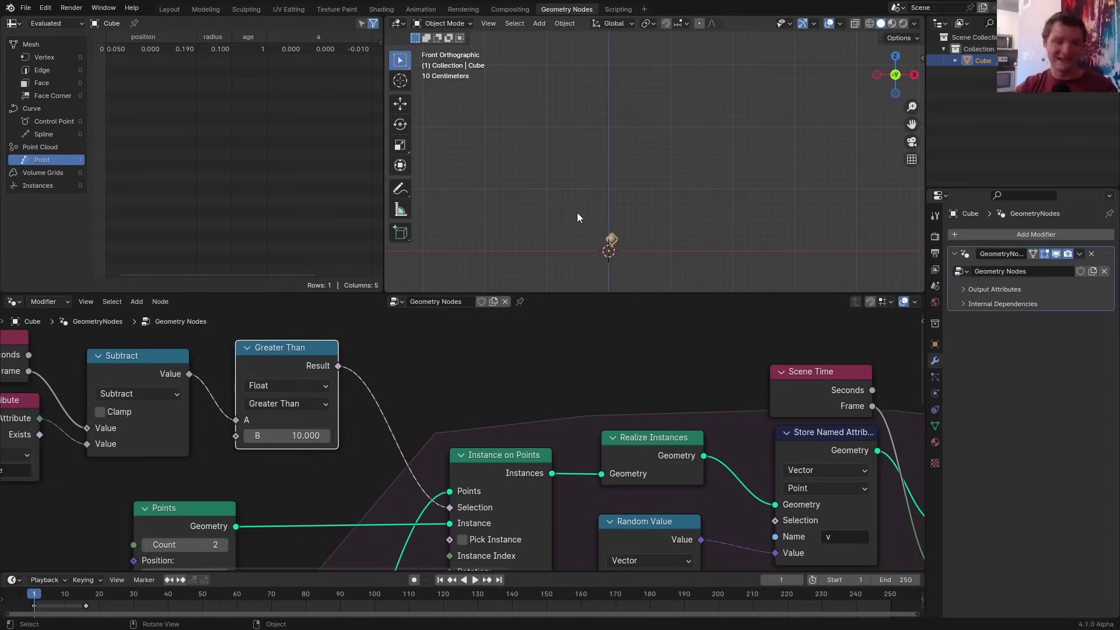
key(space)
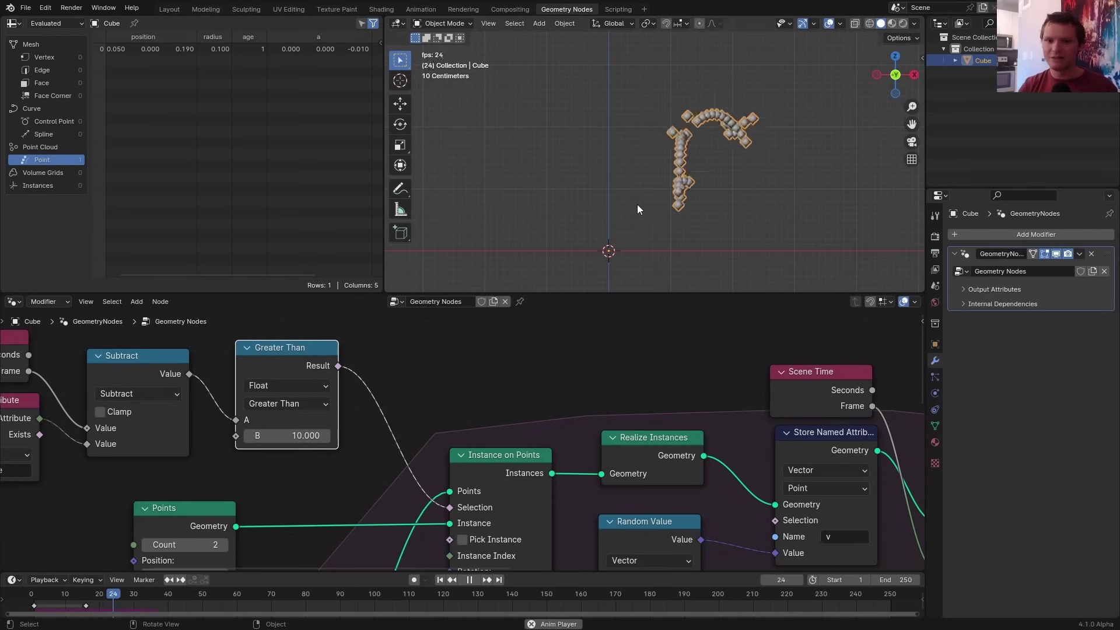
key(space)
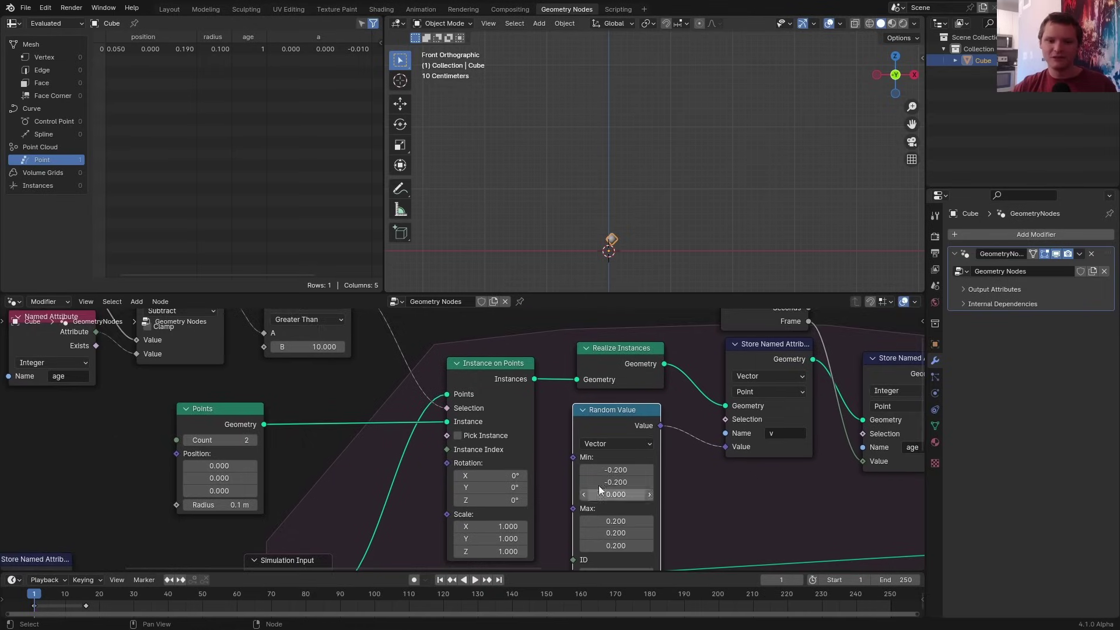
Step: Connect the Scene Time node's Frame output to the Random Value node's Seed
scroll(561, 466, down, 5)
middle_drag(537, 467, 511, 436)
middle_drag(302, 336, 297, 354)
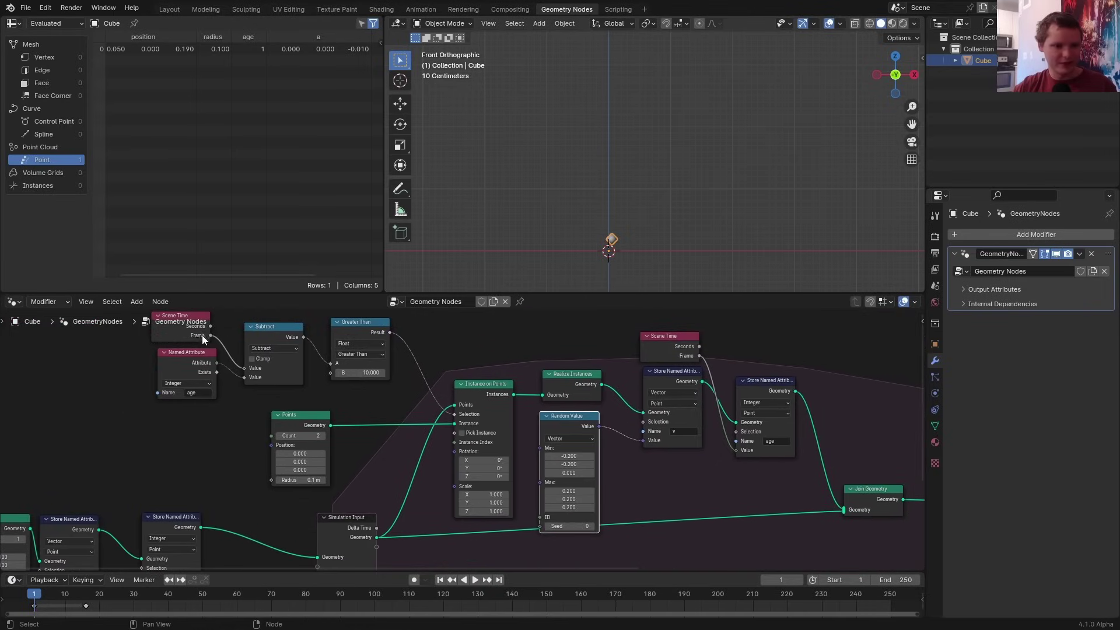
drag(208, 336, 541, 528)
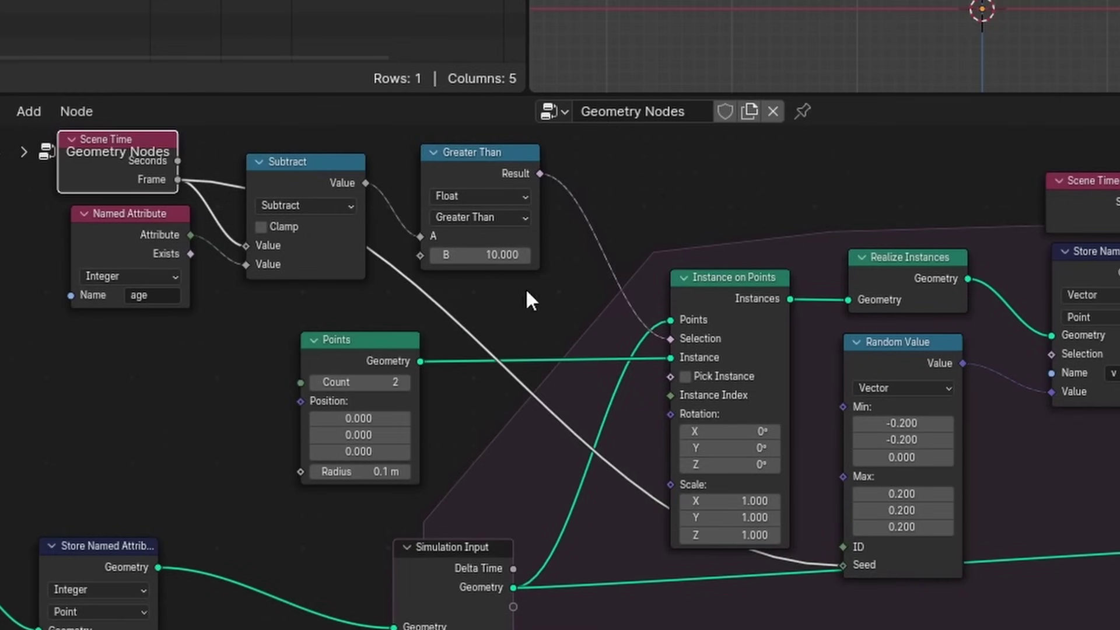
Step: Replay the simulation from the start and examine how the points multiply and spread
key(space)
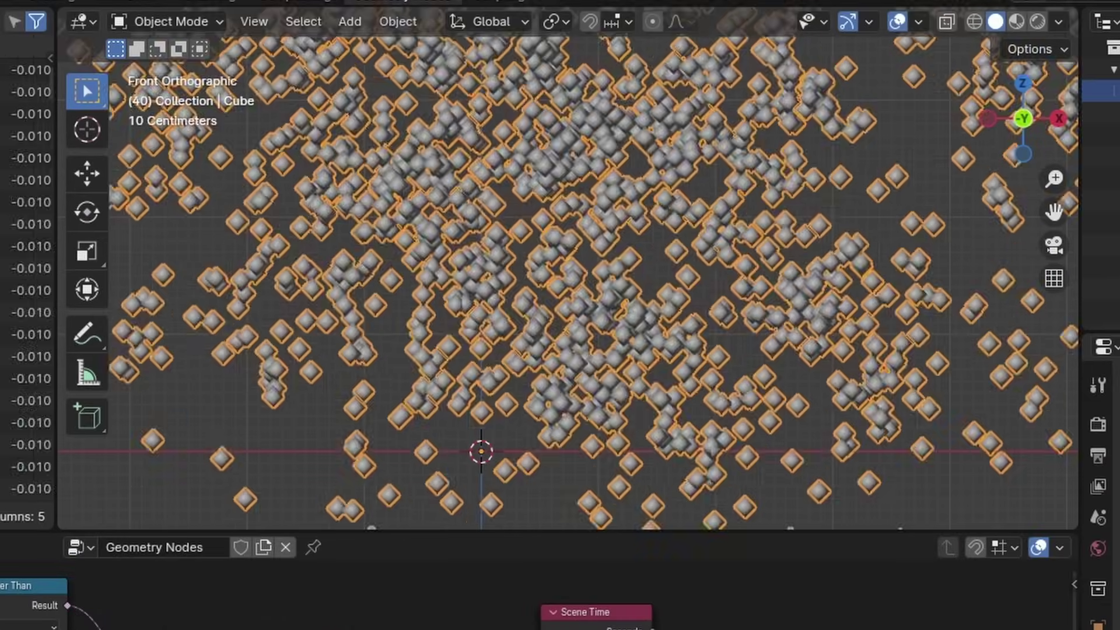
key(shift+Left)
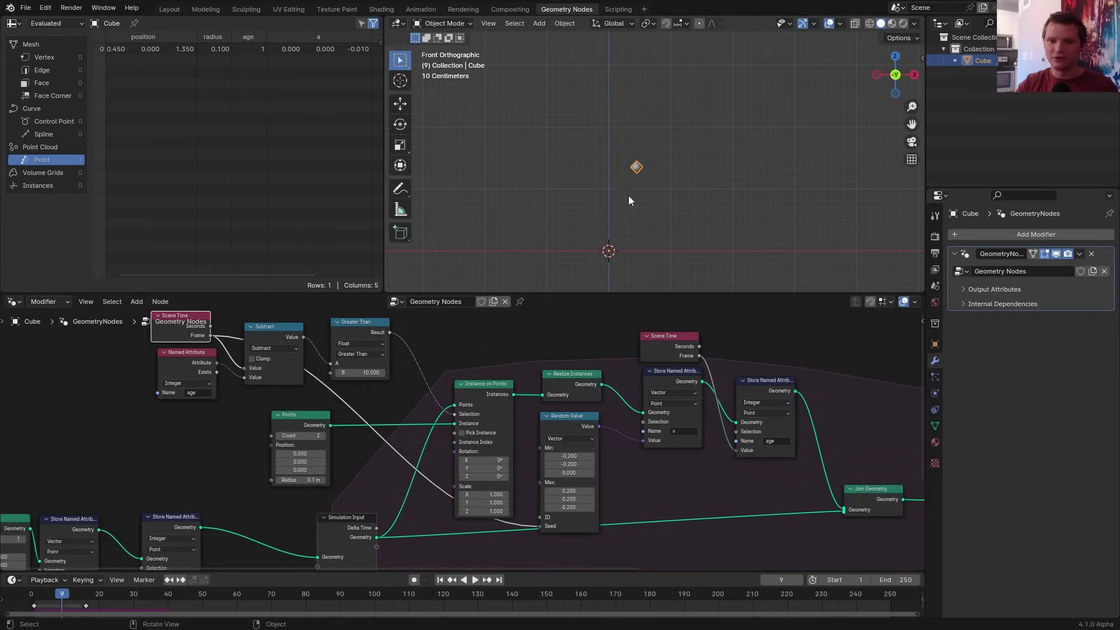
scroll(628, 198, up, 3)
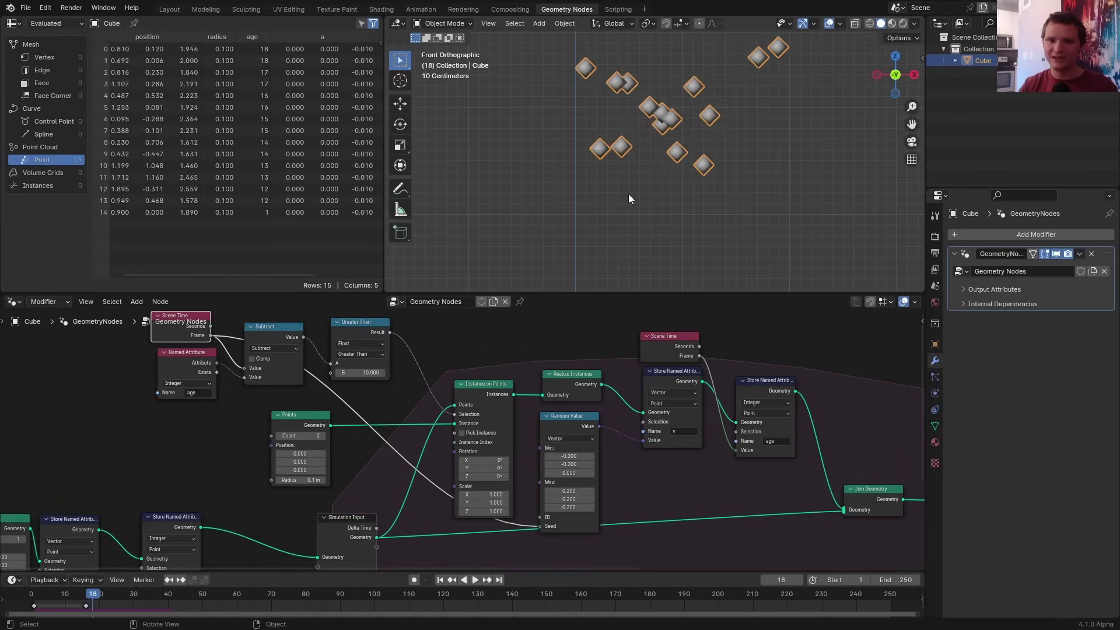
key(Escape)
scroll(350, 346, up, 2)
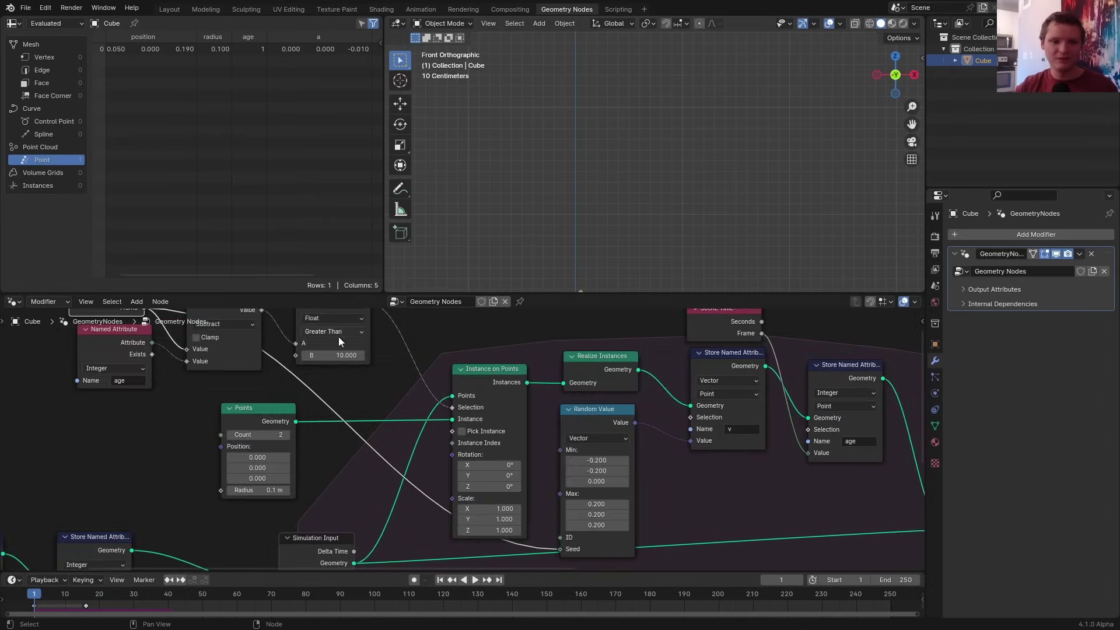
Step: Insert a Delete Geometry node on the link between Simulation Input and Join Geometry
middle_drag(299, 347, 380, 396)
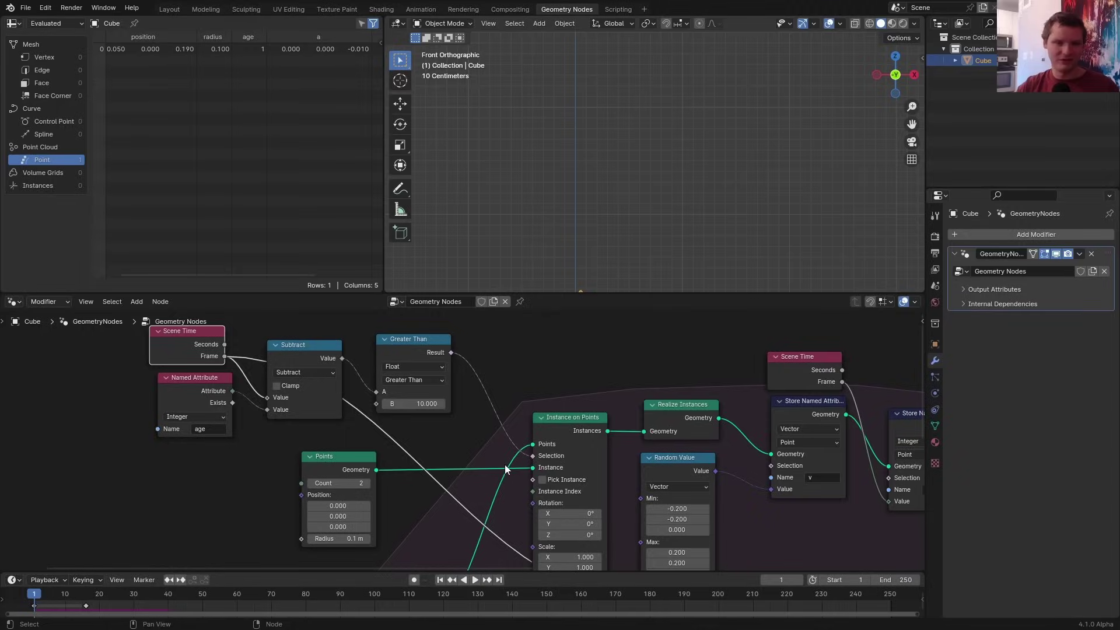
middle_drag(506, 464, 444, 426)
scroll(443, 426, down, 2)
text(delet)
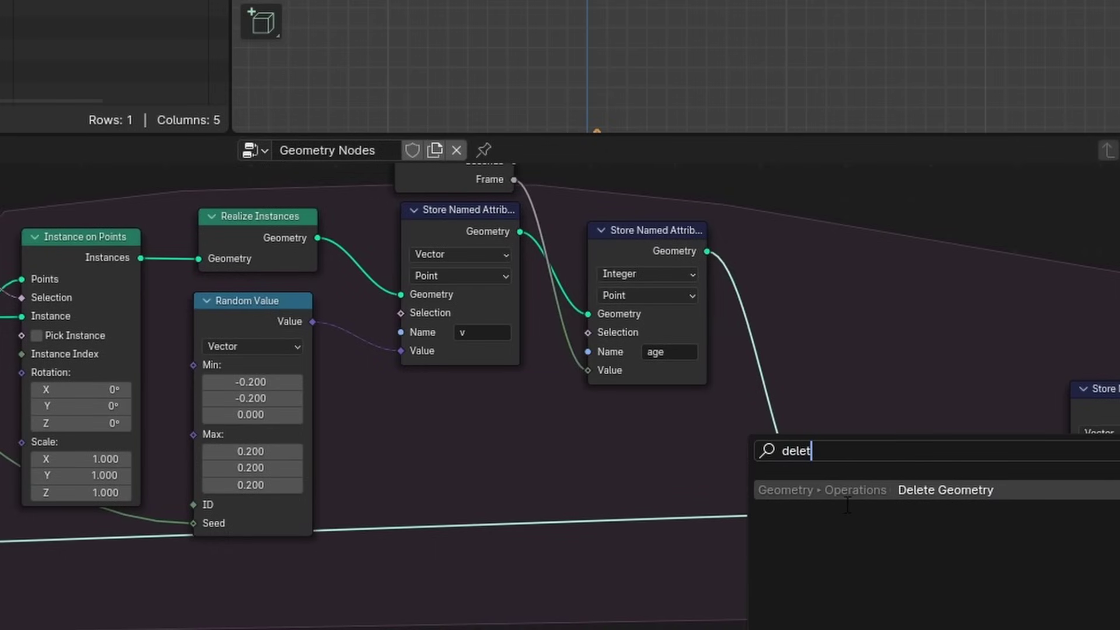
click(820, 489)
click(586, 445)
middle_drag(342, 517, 602, 448)
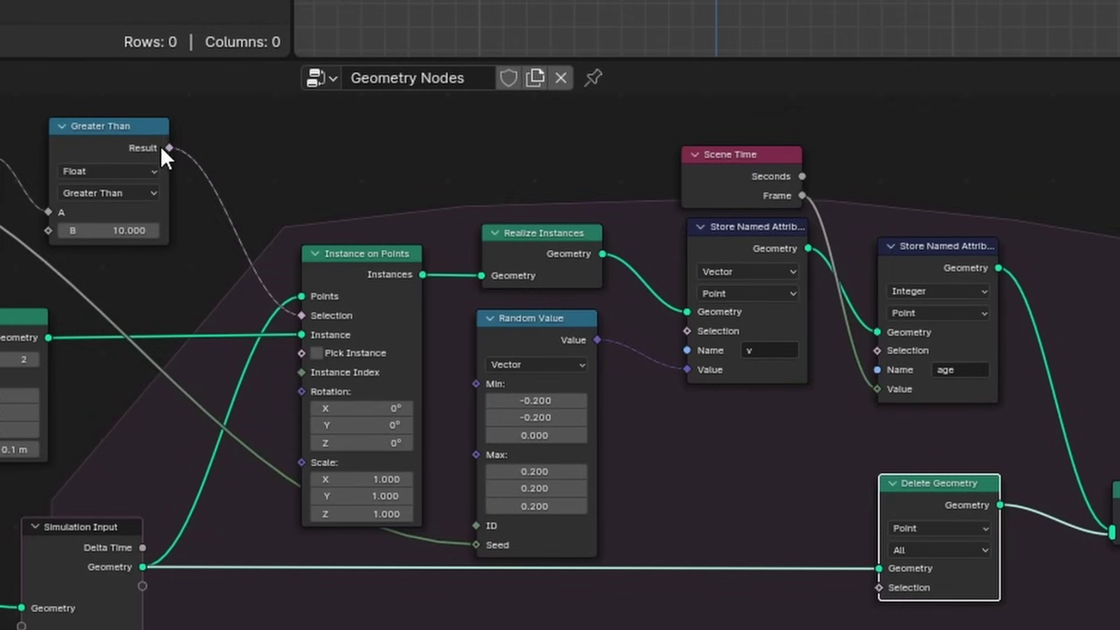
Step: Use the Greater Than result as the Selection of Delete Geometry and play the simulation
drag(168, 148, 724, 455)
drag(897, 588, 898, 588)
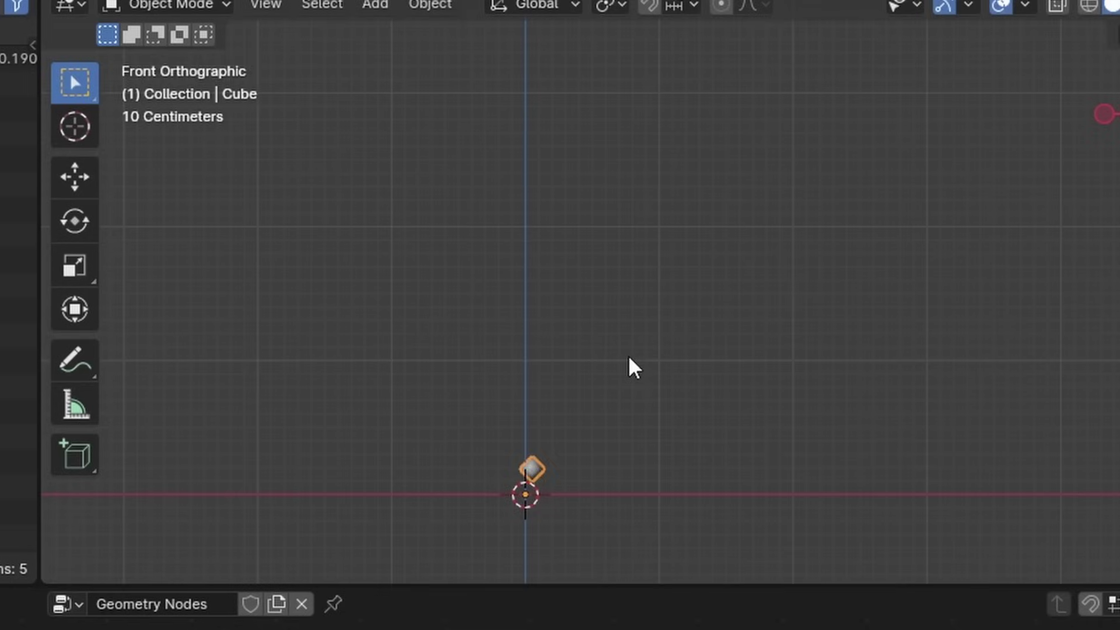
key(space)
key(space)
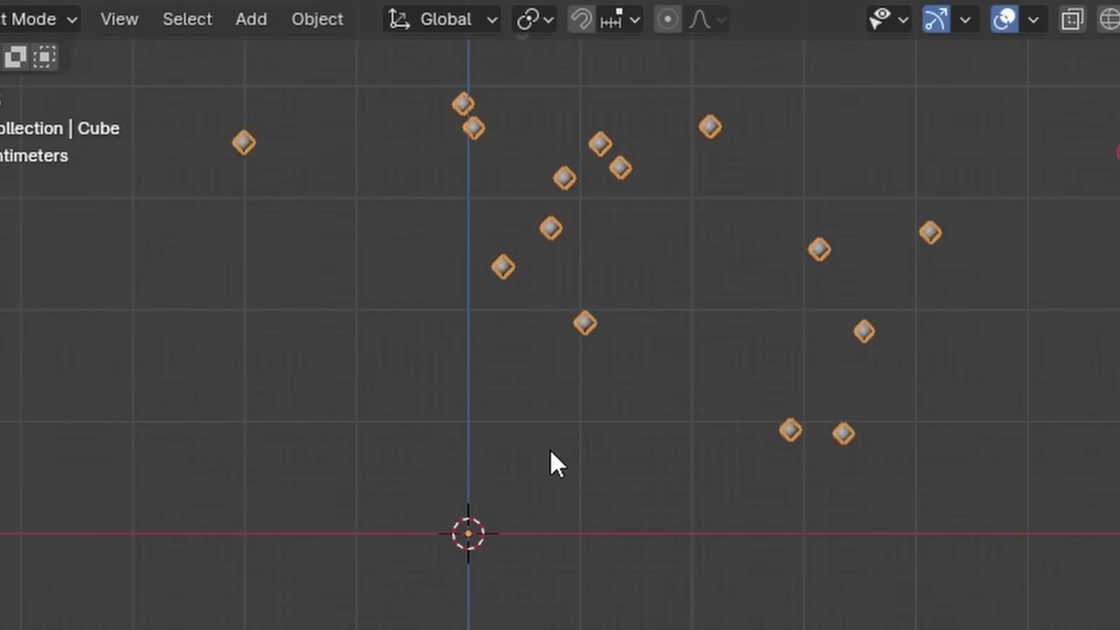
scroll(550, 449, down, 1)
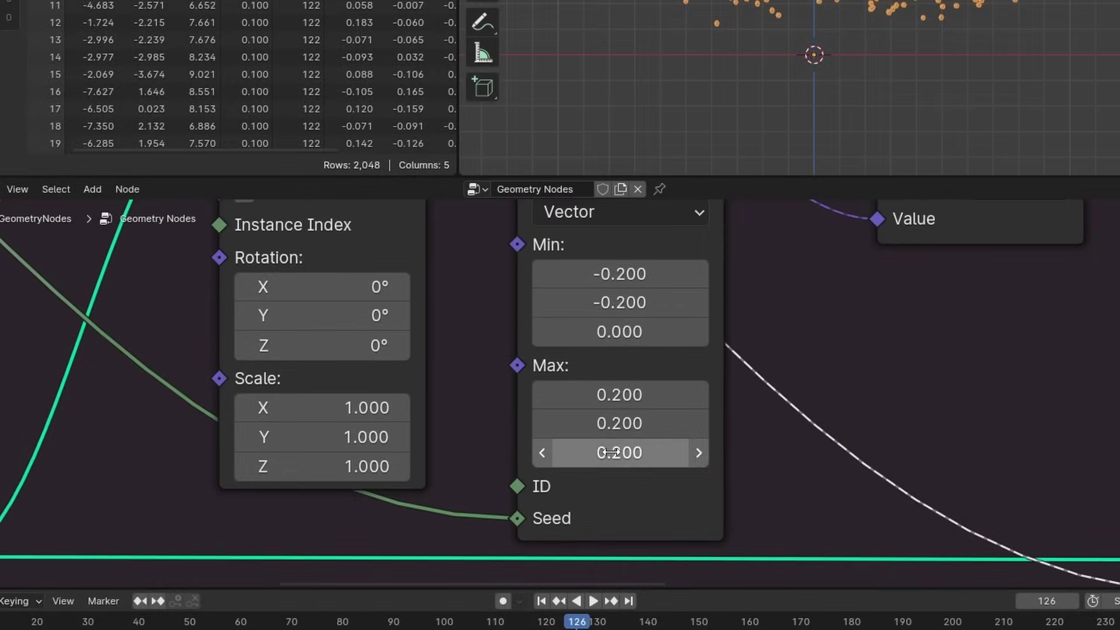
Step: Set the velocity Random Value's Min to -0.1, -0.1, 0 and Max to 0.1, 0.1, 0.15, and replay the simulation
click(602, 453)
text(.1)
key(Return)
key(shift+Left)
key(space)
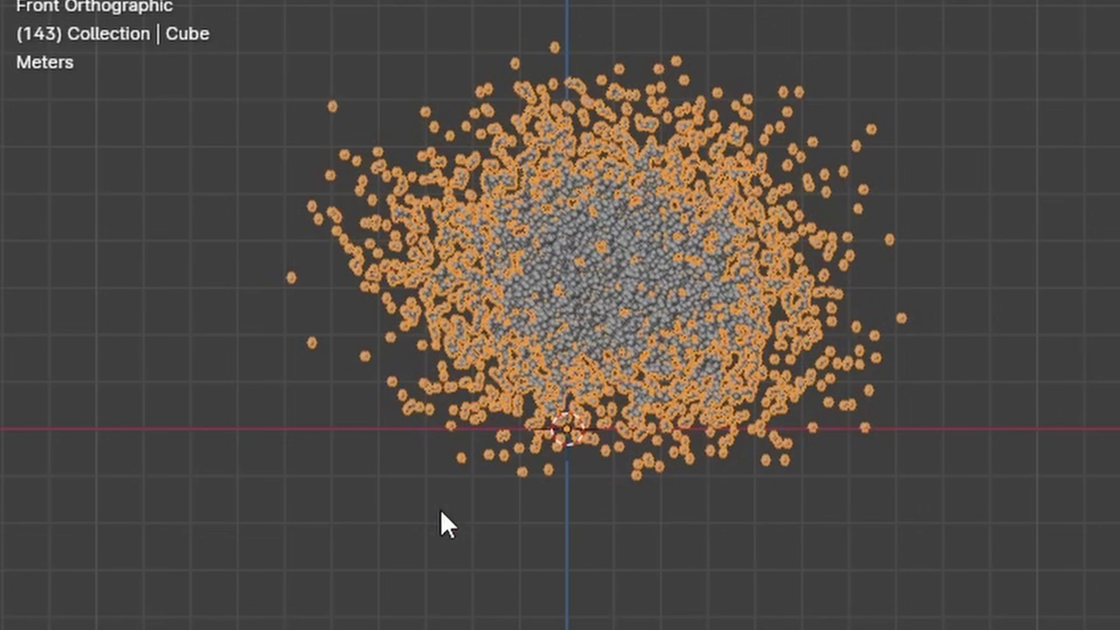
drag(862, 497, 419, 111)
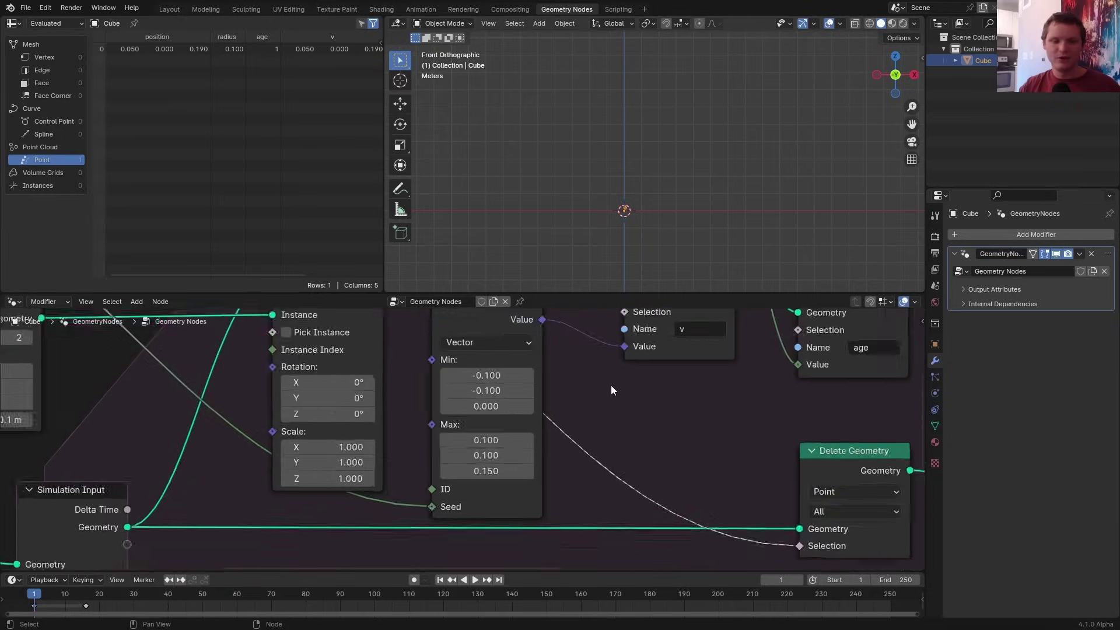
Step: Make room before the Greater Than node and add a Random Value node below the Subtract node
scroll(611, 386, down, 4)
scroll(714, 411, up, 5)
mouse_move(714, 411)
middle_down()
mouse_move(480, 374)
mouse_move(534, 447)
middle_up()
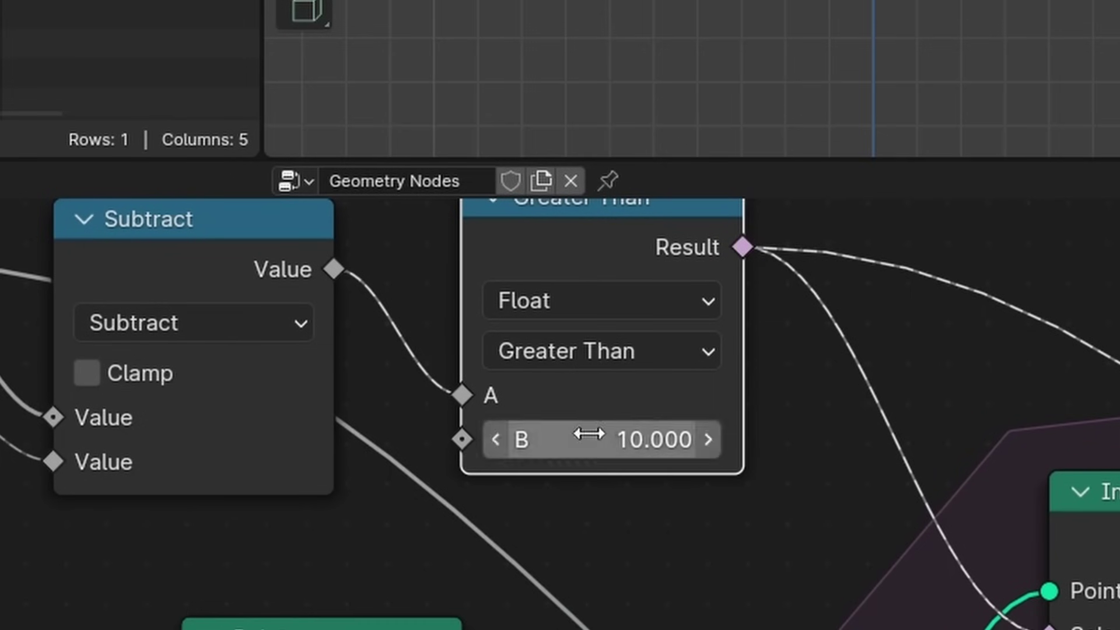
scroll(615, 420, down, 5)
middle_drag(1002, 503, 150, 94)
middle_drag(357, 304, 576, 202)
drag(202, 318, 214, 316)
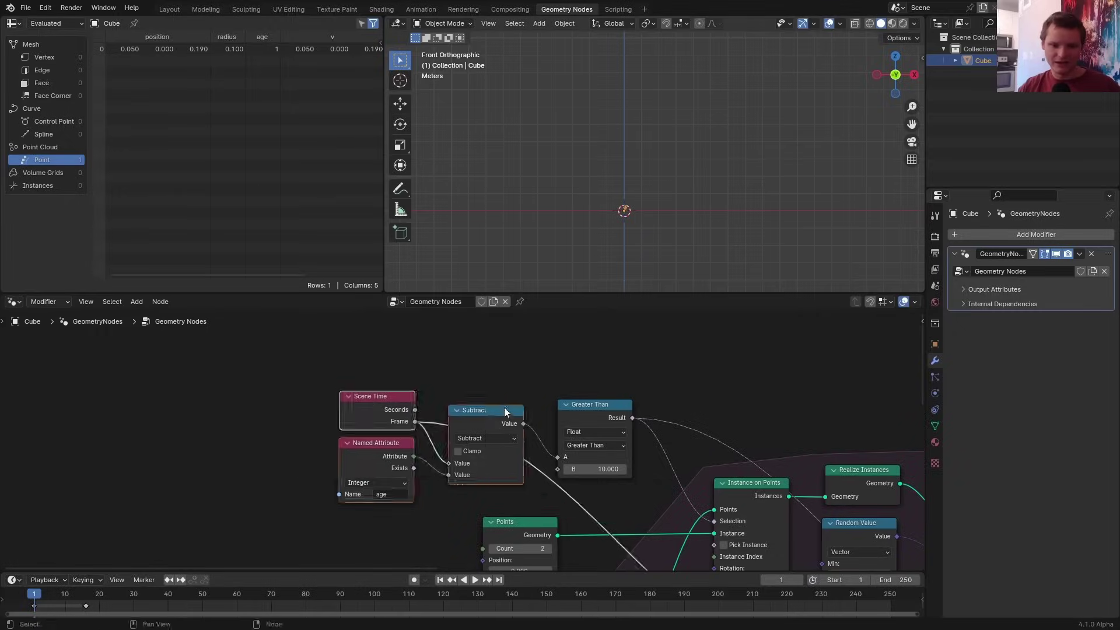
scroll(380, 409, up, 2)
key(shift+a)
text(random)
key(Return)
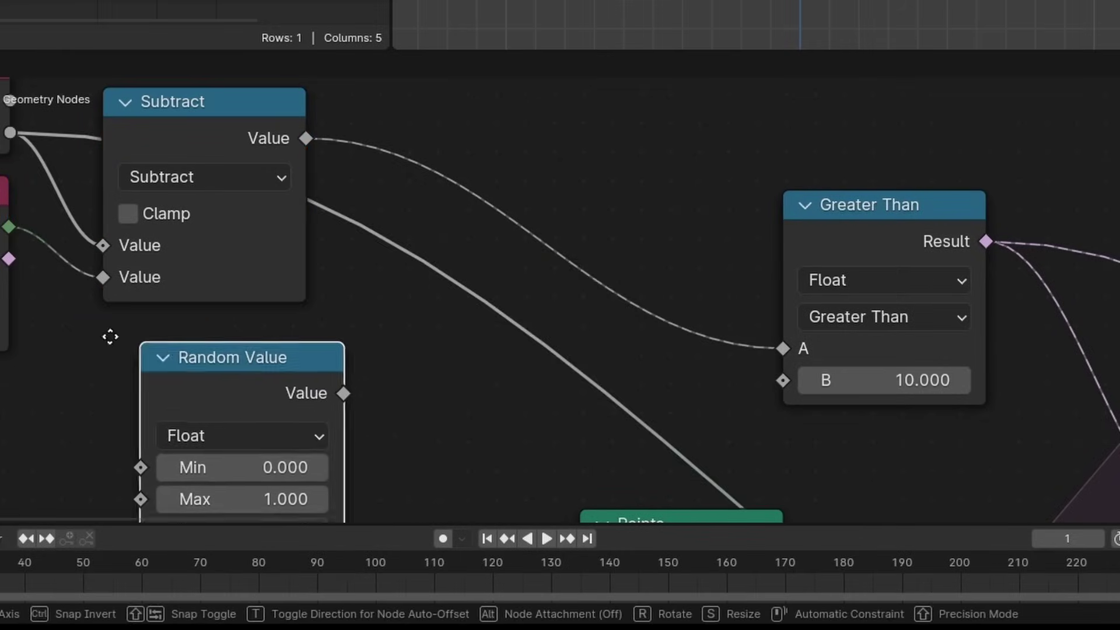
click(102, 332)
Step: Make the new Random Value an Integer with Min 10 and Max 15, and feed it into the Greater Than node's B input
middle_drag(200, 429, 217, 351)
click(205, 367)
click(198, 468)
click(217, 349)
text(10)
key(Return)
click(284, 381)
text(15)
key(Return)
drag(758, 270, 765, 271)
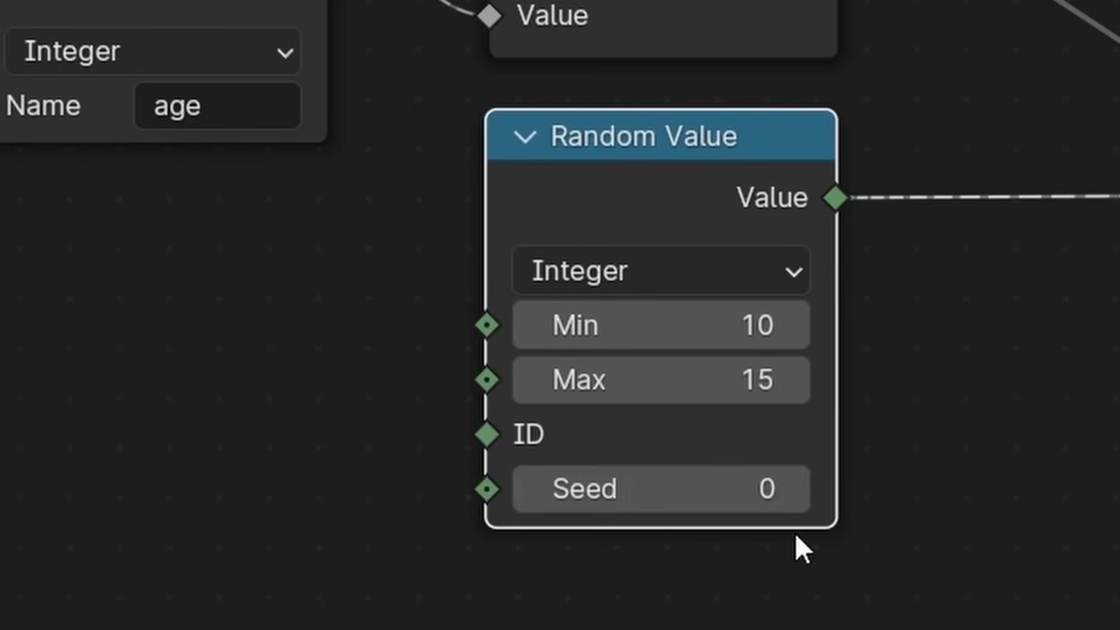
Step: Set the integer Random Value's Seed to 3, Min to 8 and Max to 20, and play and scrub through the simulation
click(803, 492)
click(803, 492)
click(803, 491)
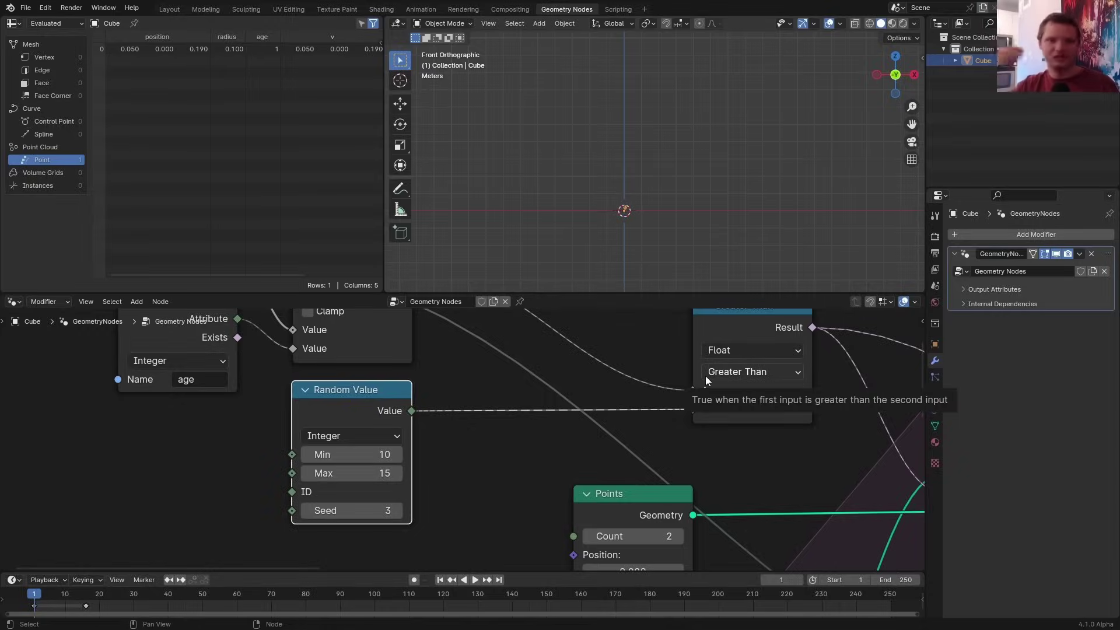
key(space)
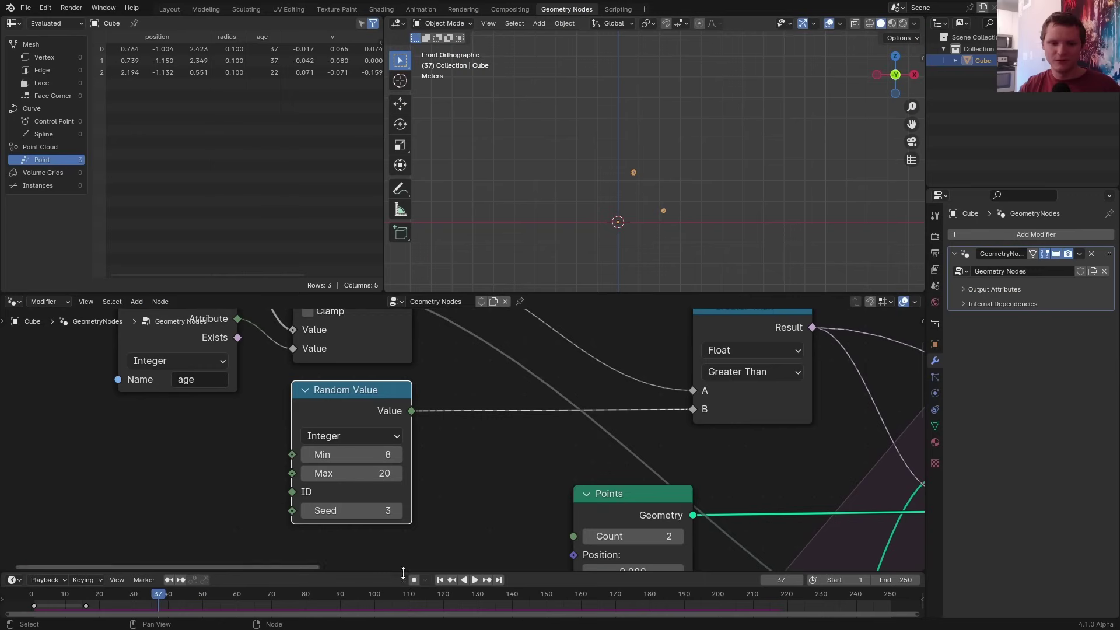
drag(158, 586, 754, 569)
key(Escape)
scroll(531, 411, down, 2)
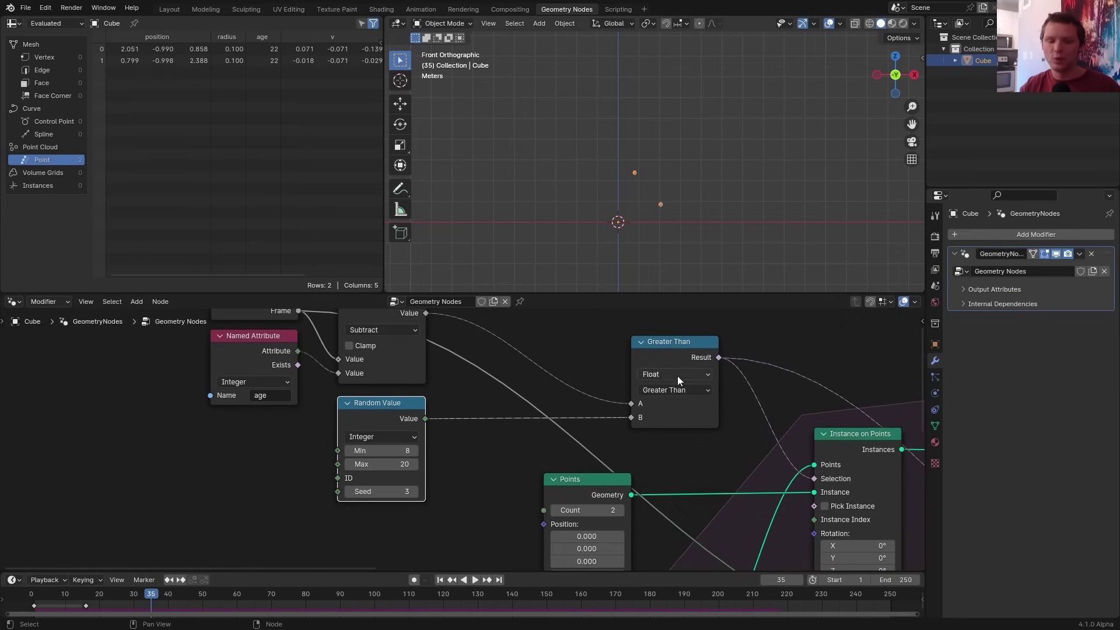
Step: Add another Random Value node above Greater Than and set its data type to Boolean
middle_drag(658, 388, 619, 416)
key(shift+a)
text(ran)
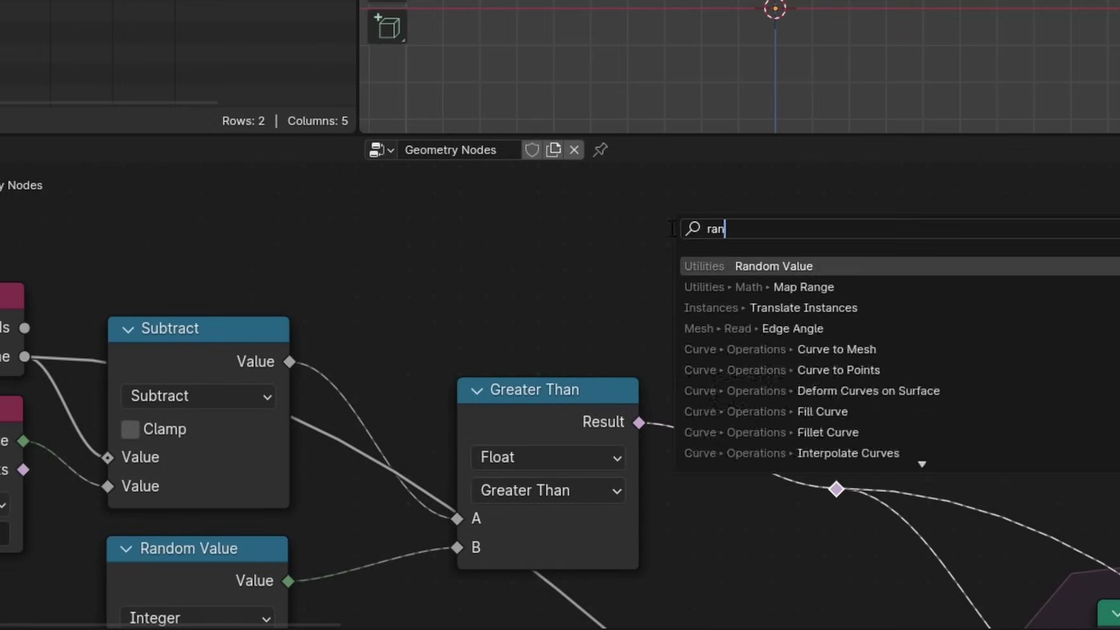
text(dom)
key(Return)
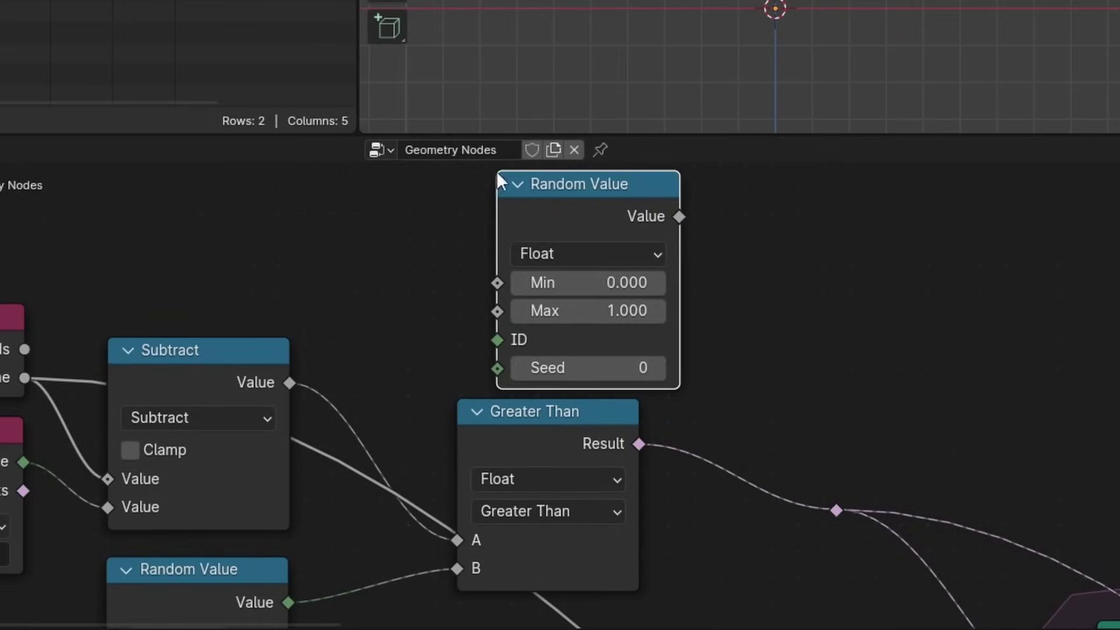
click(496, 172)
click(567, 246)
click(566, 205)
drag(566, 205, 536, 221)
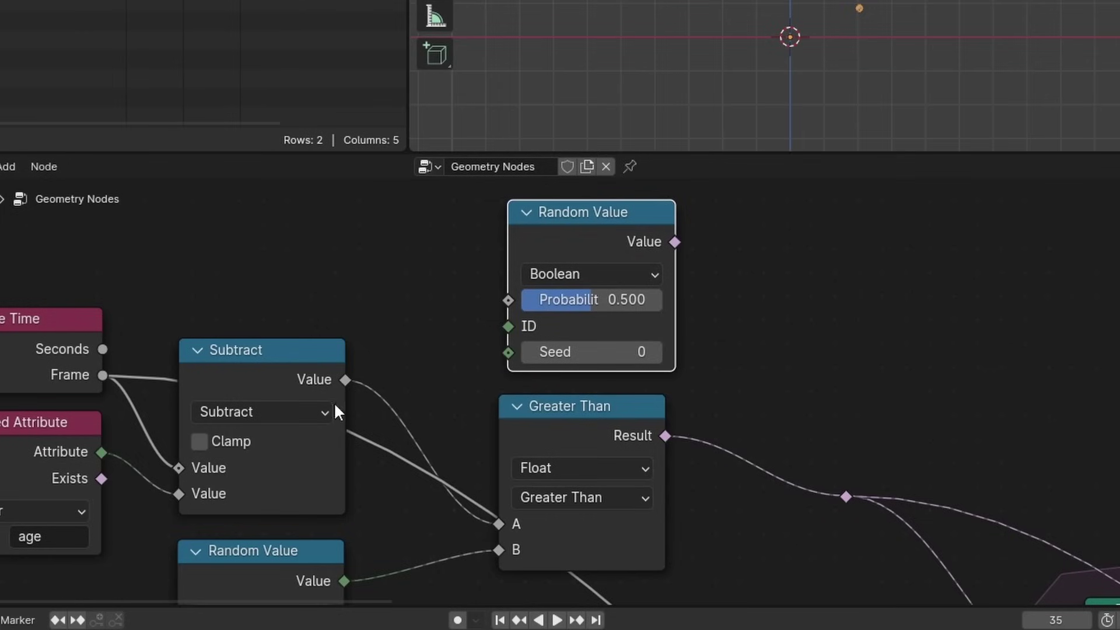
Step: Duplicate the Subtract node as a Multiply after Greater Than and multiply its result by the Boolean Random Value
click(320, 399)
key(shift+d)
click(824, 381)
click(813, 408)
key(m)
drag(674, 242, 700, 302)
drag(768, 492, 767, 493)
Step: Connect Scene Time's Frame to the Boolean Random Value's Seed and insert a duplicate of the Subtract node on that link
click(97, 377)
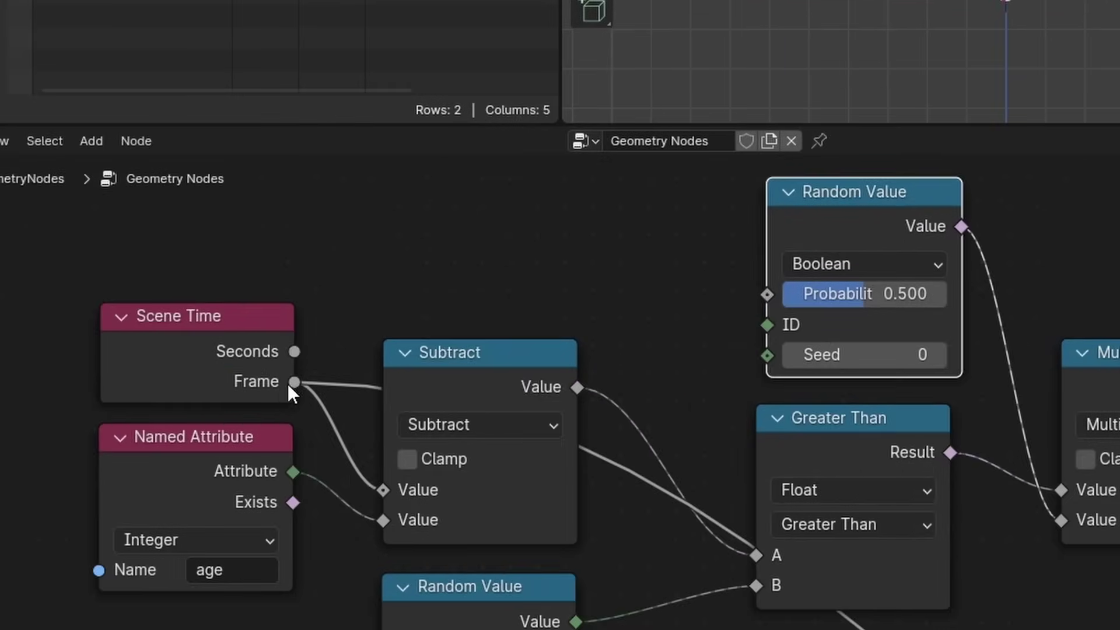
drag(790, 340, 776, 350)
drag(198, 345, 113, 244)
click(477, 368)
key(shift+d)
click(577, 202)
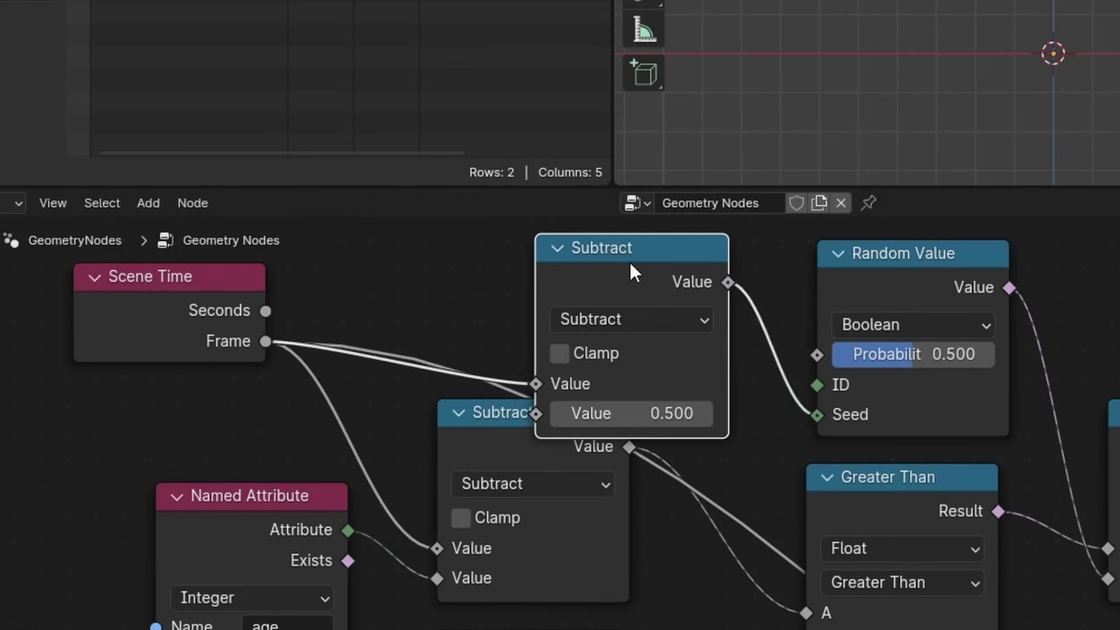
Step: Change the operation of the duplicated math node feeding the Seed, set its second value to 3, and play the simulation
middle_drag(625, 301, 618, 376)
drag(611, 377, 581, 288)
click(574, 313)
click(578, 421)
click(585, 403)
text(3)
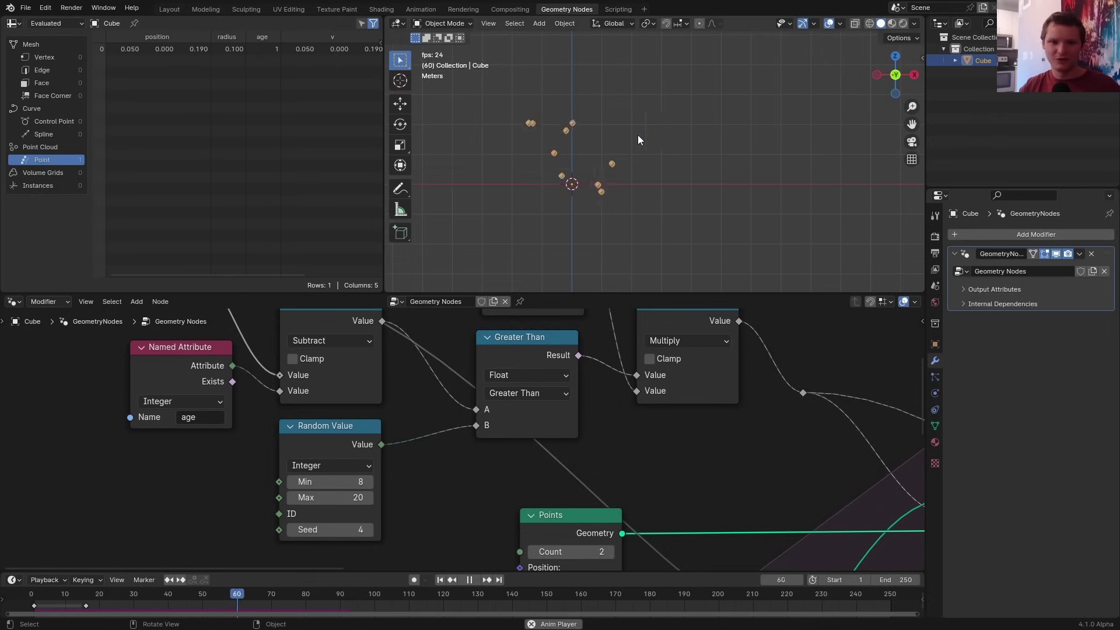
scroll(615, 458, down, 1)
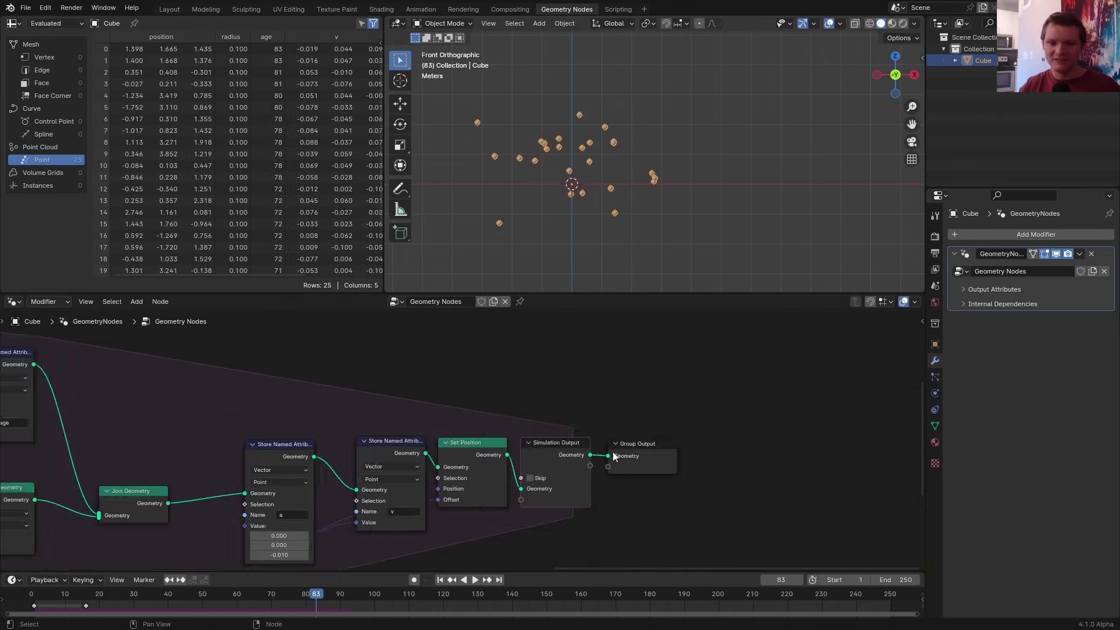
Step: Make room before Group Output and insert an Instance on Points node after Simulation Output
middle_drag(660, 476, 473, 461)
drag(438, 427, 769, 435)
middle_drag(527, 407, 435, 390)
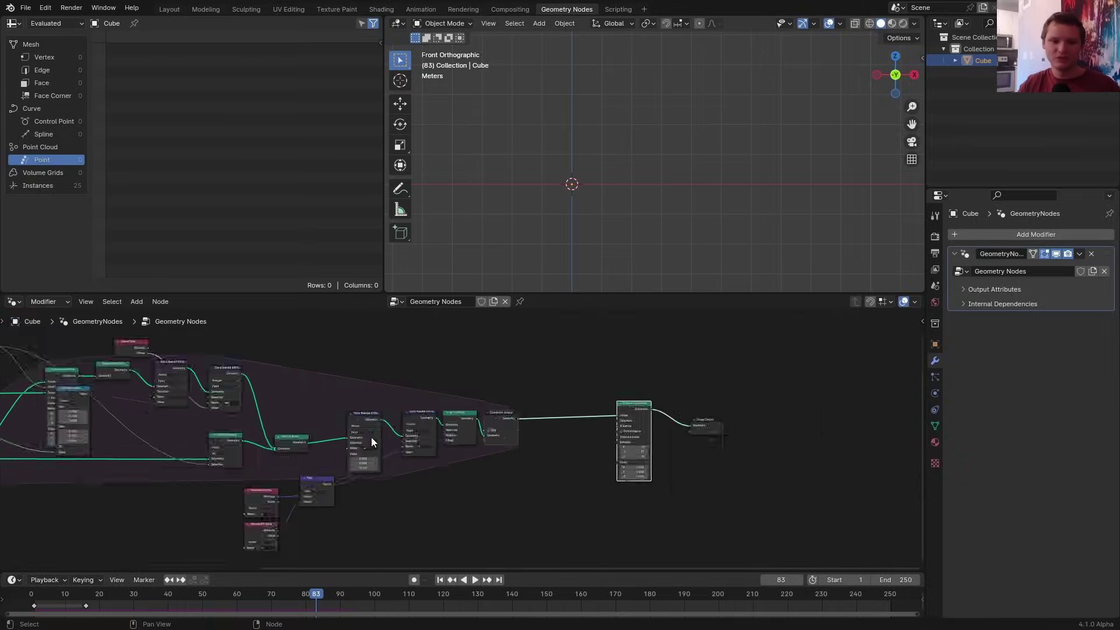
scroll(371, 438, down, 1)
drag(455, 511, 113, 367)
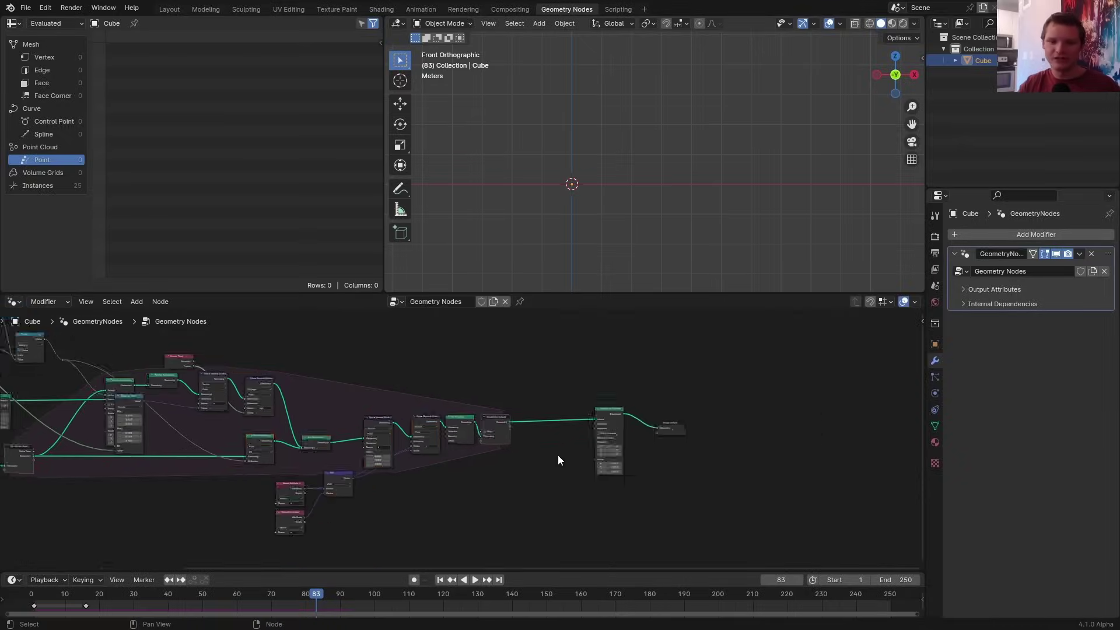
click(453, 502)
scroll(458, 443, up, 6)
middle_drag(655, 419, 431, 419)
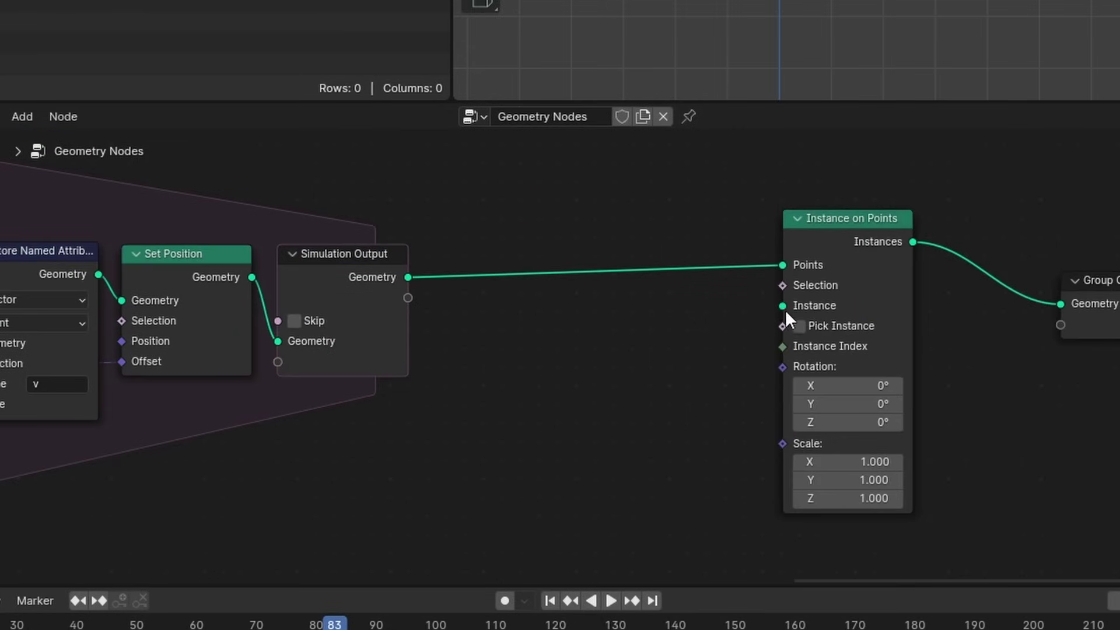
Step: Add a UV Sphere with a 0.1 m radius as the Instance of the final Instance on Points node
drag(786, 311, 280, 386)
text(uv sp)
text(.1)
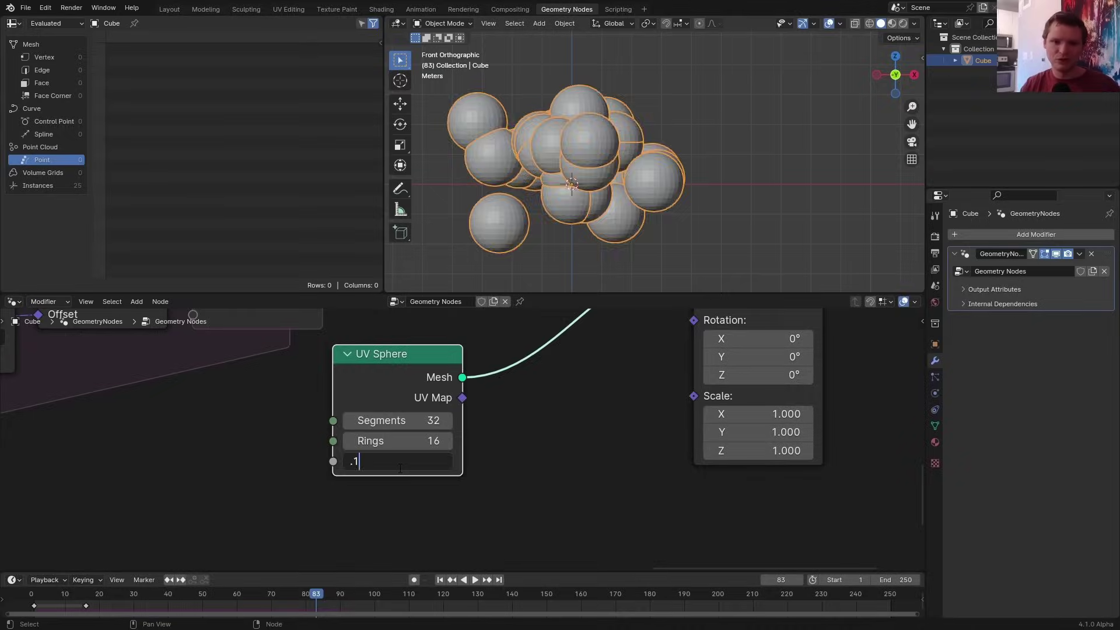
key(Return)
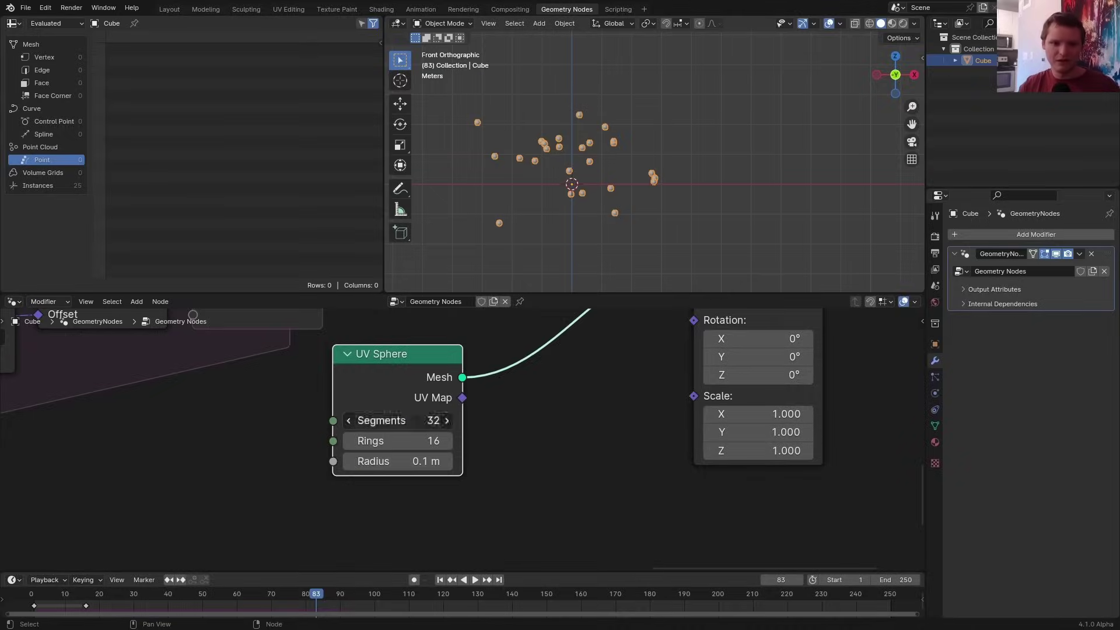
Step: Set the UV Sphere to 16 segments and 8 rings, play the simulation and return to the first frame
click(425, 420)
text(16)
key(Tab)
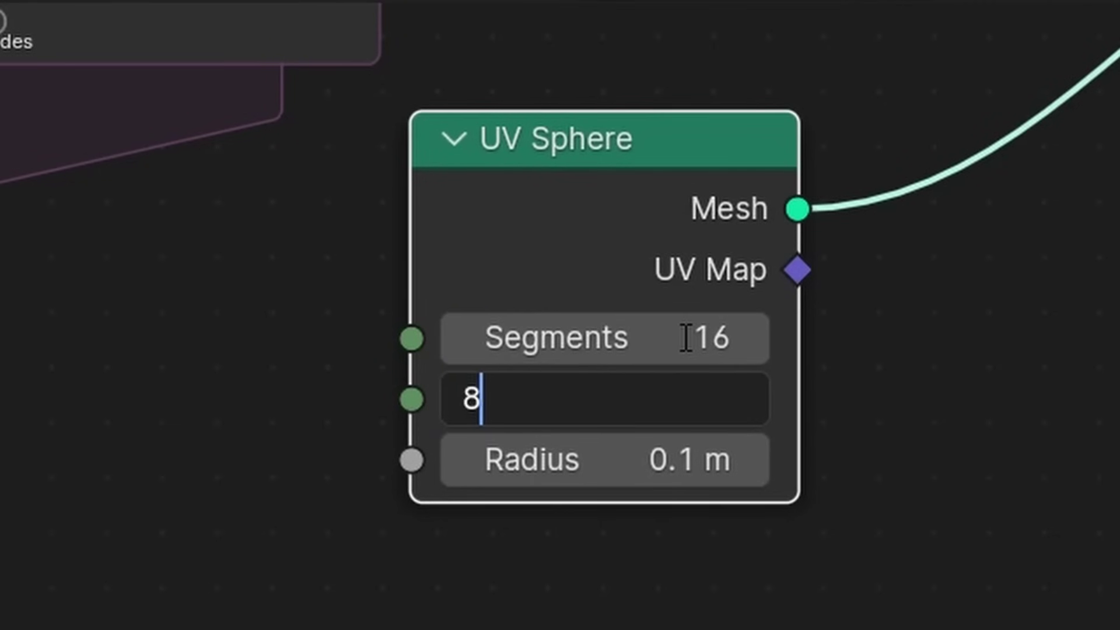
text(8)
key(Return)
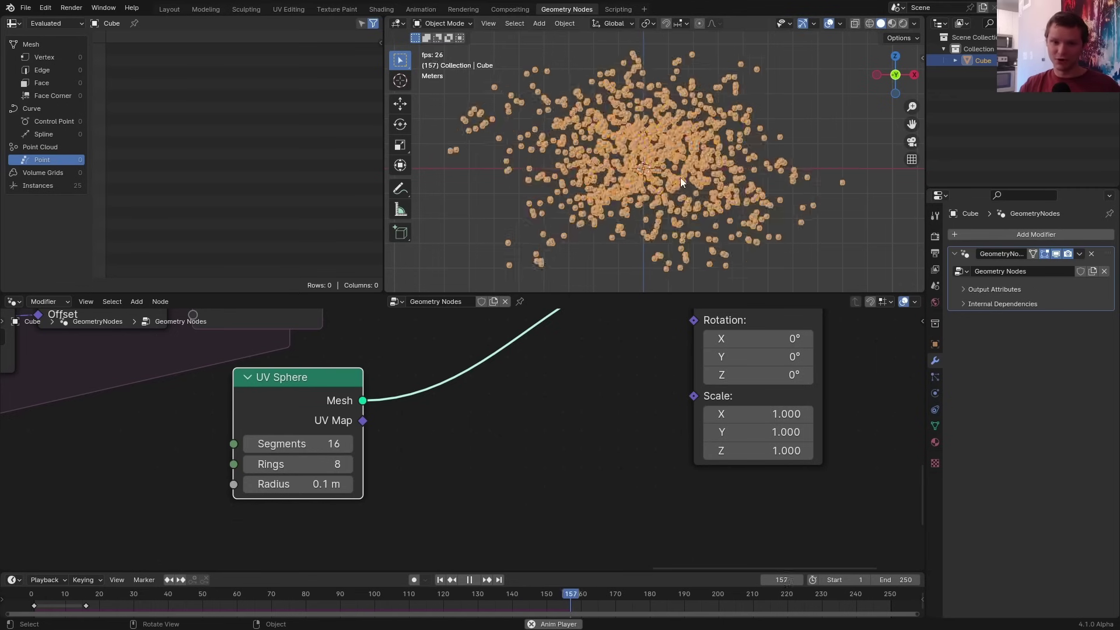
key(space)
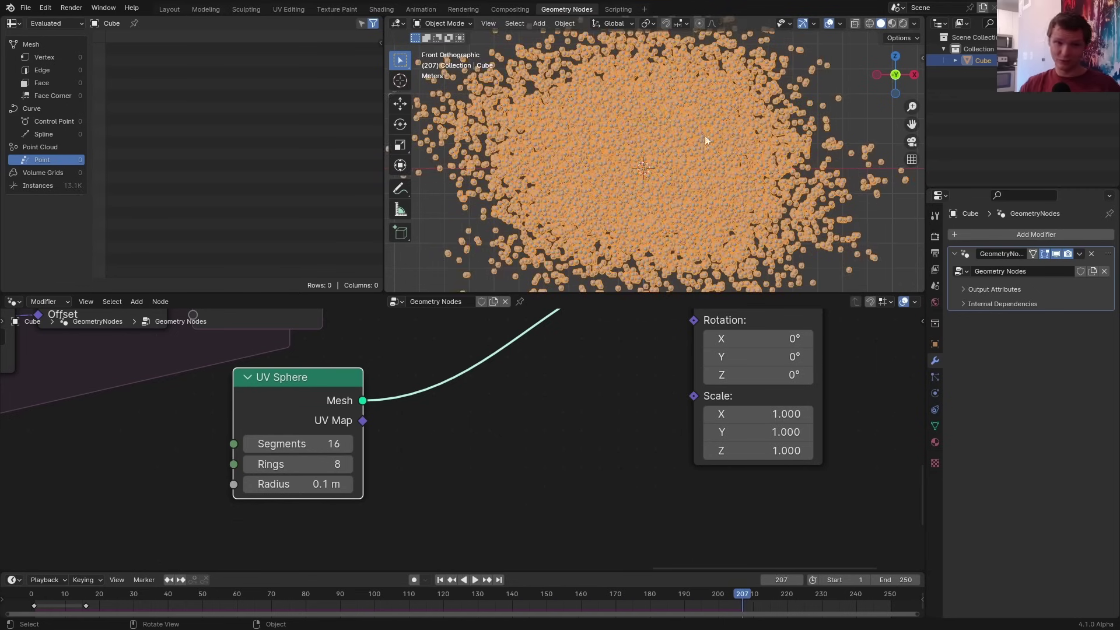
key(shift+Left)
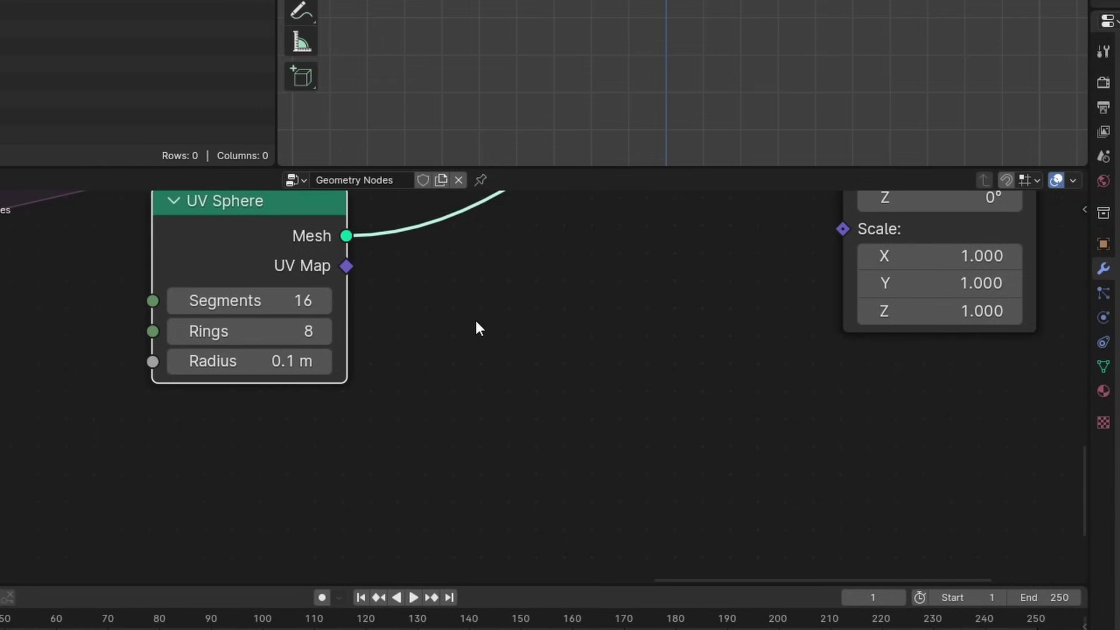
Step: Add a Scene Time node below the UV Sphere node
key(shift+a)
text(frame)
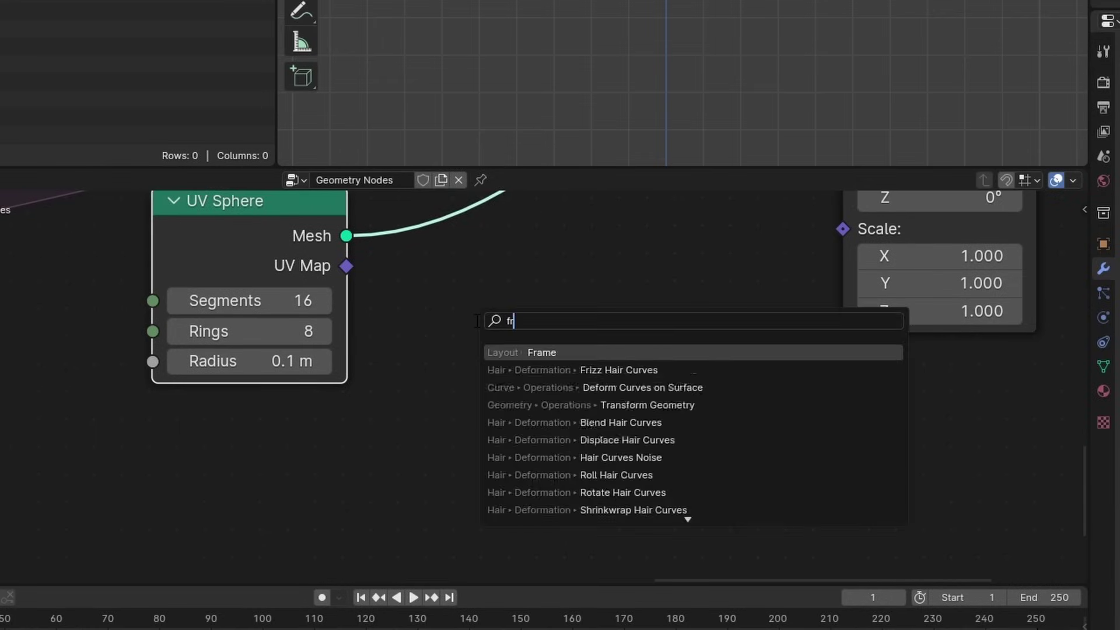
text(time)
key(Return)
click(286, 496)
Step: Add a Divide node that divides the Scene Time Frame output by 250
key(shift+a)
text(divid)
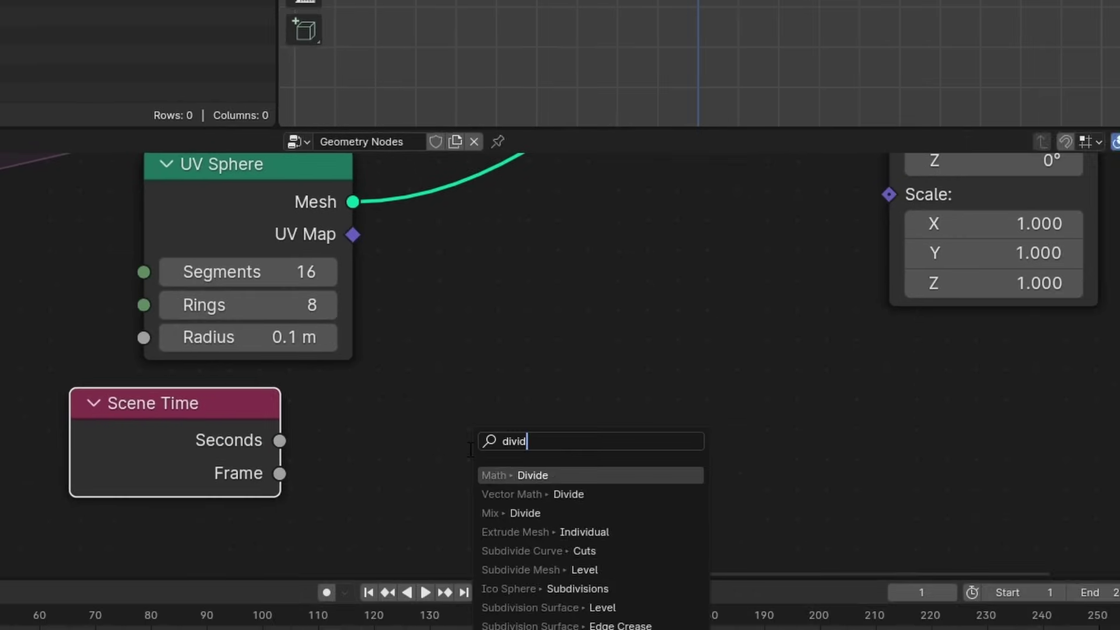
key(Return)
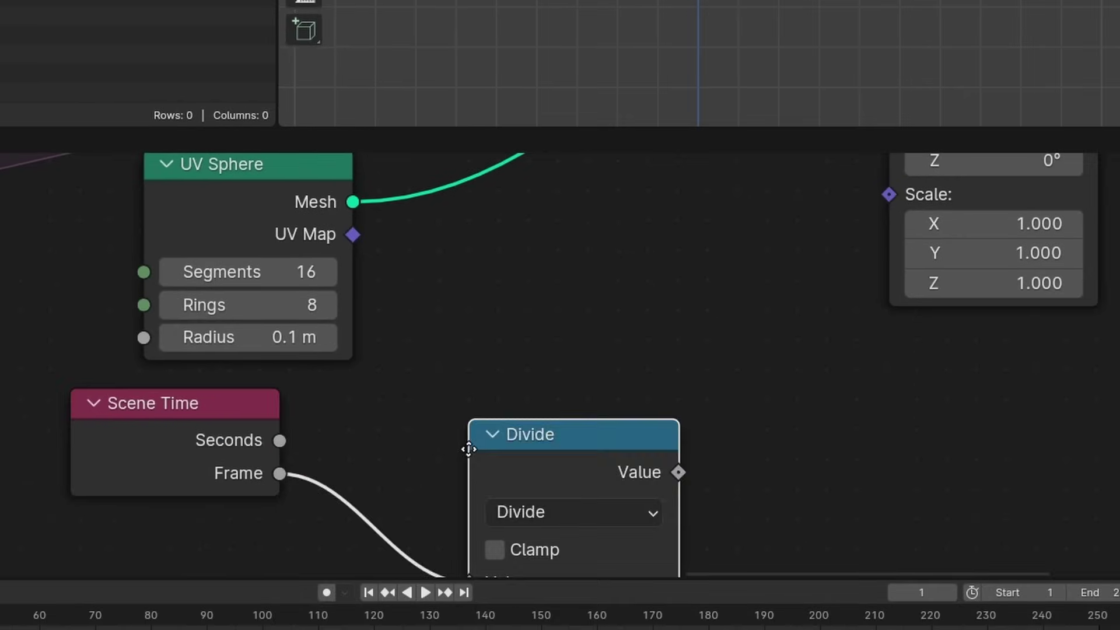
click(390, 378)
middle_drag(454, 510, 421, 430)
click(491, 479)
text(250)
key(Return)
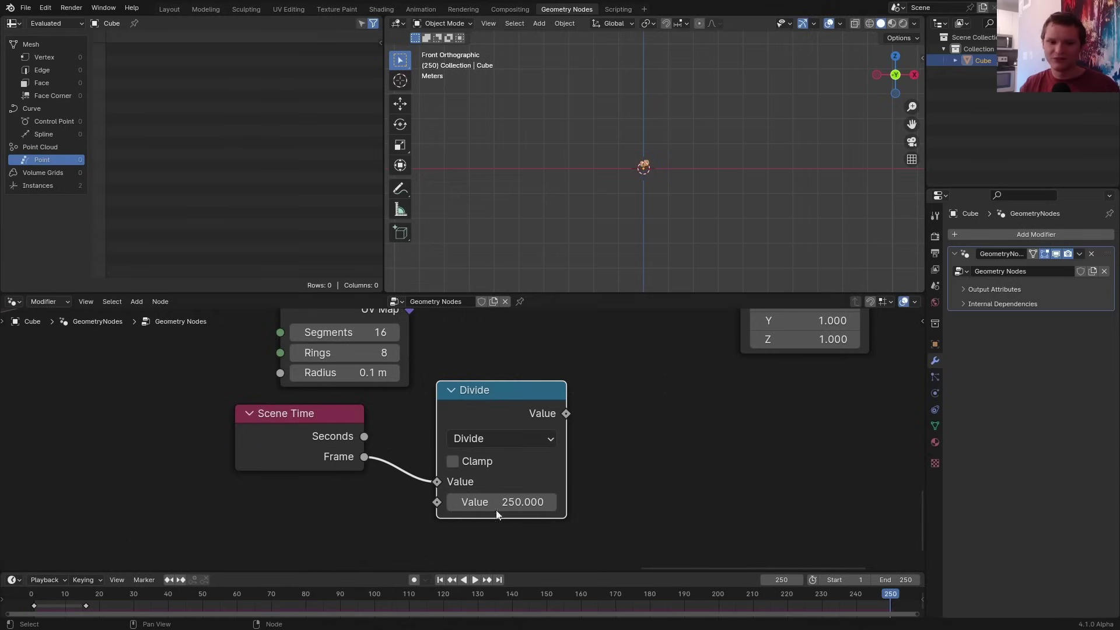
Step: Duplicate the Divide node as a Subtract with Clamp enabled that subtracts the Divide result from 1
key(shift+d)
click(717, 432)
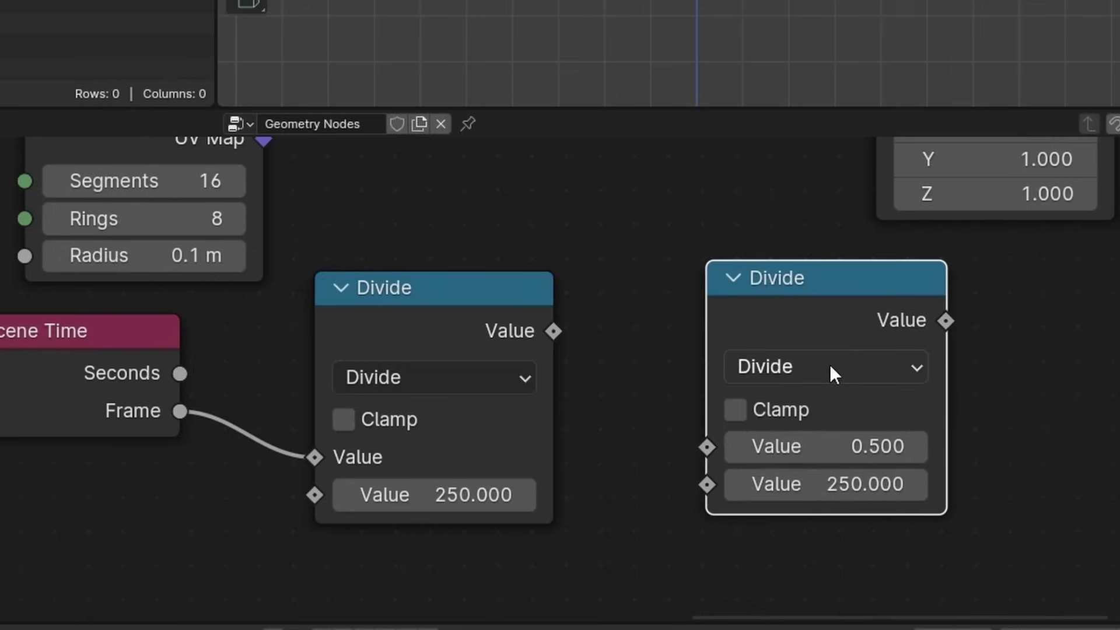
drag(554, 331, 709, 483)
click(857, 446)
text(1)
key(Return)
middle_drag(957, 416, 810, 456)
drag(675, 353, 605, 356)
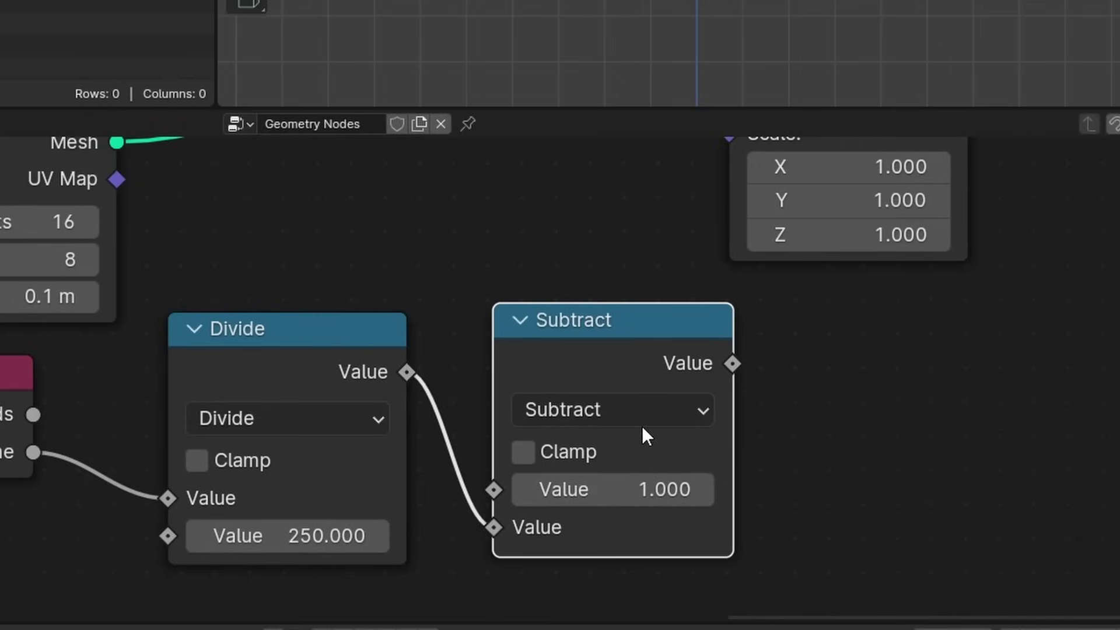
scroll(641, 426, down, 4)
click(359, 452)
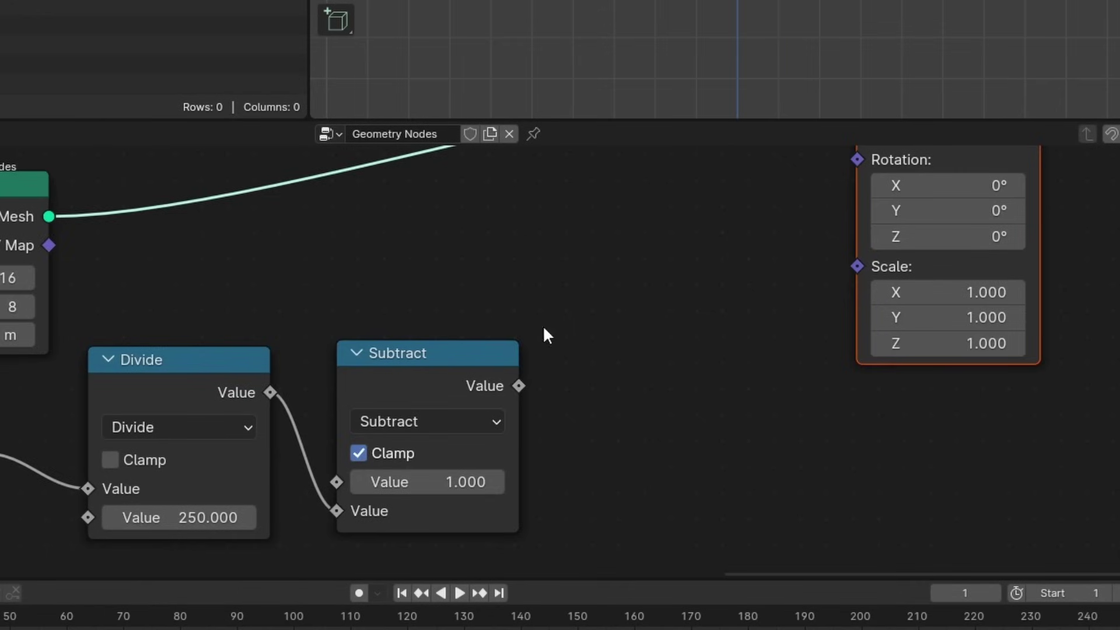
Step: Connect the Subtract result to the Scale input of Instance on Points, play the simulation and stop it
middle_drag(517, 390, 445, 467)
drag(447, 465, 786, 344)
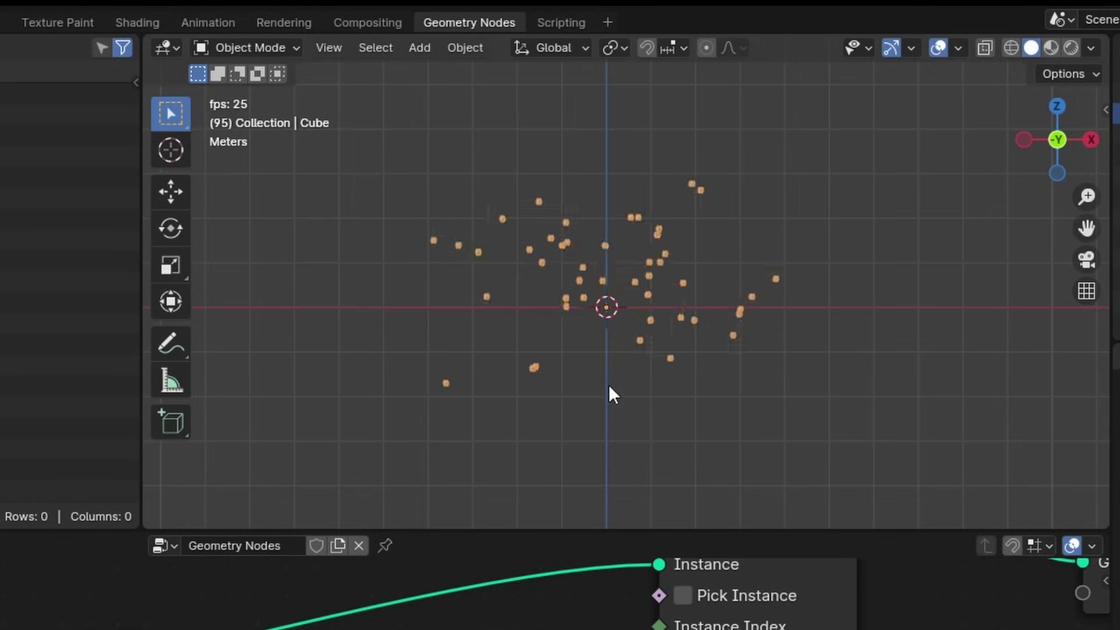
scroll(610, 385, up, 2)
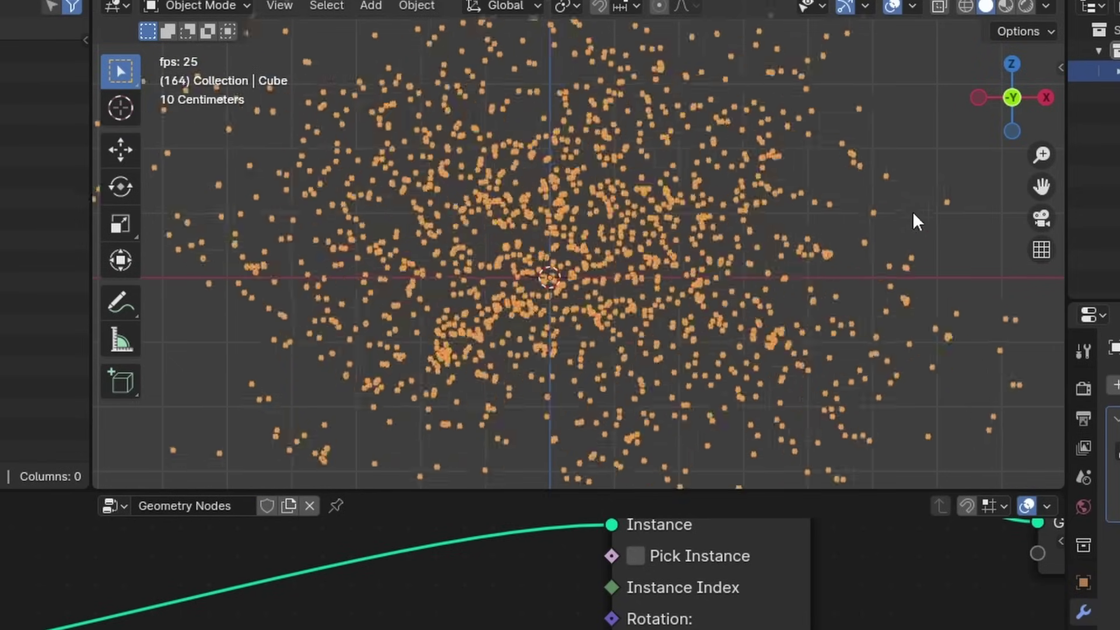
scroll(925, 228, down, 2)
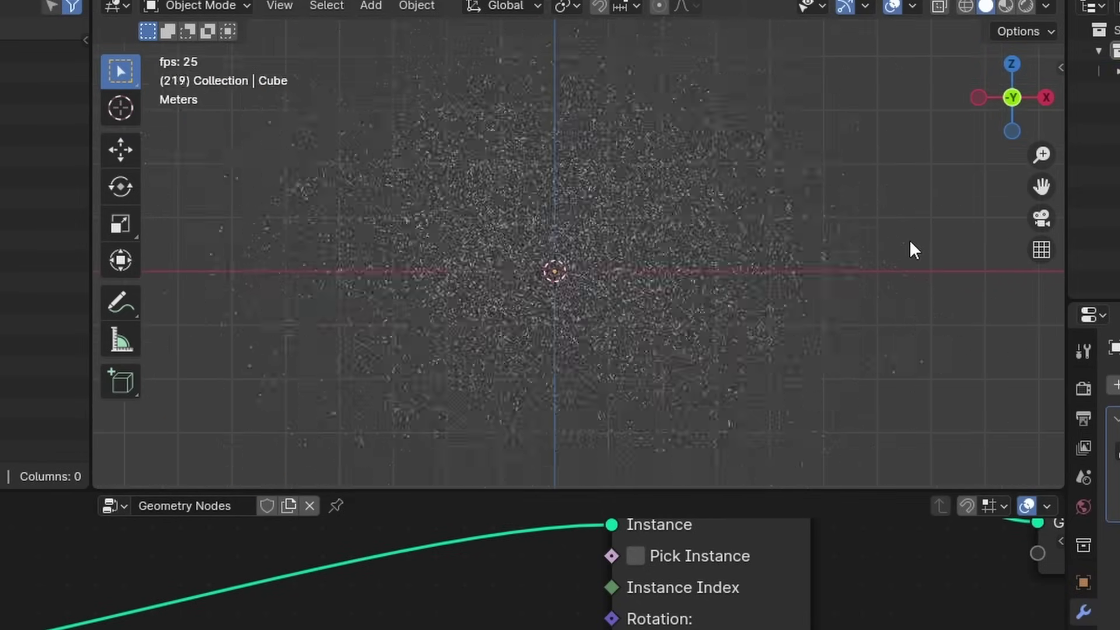
scroll(669, 90, up, 2)
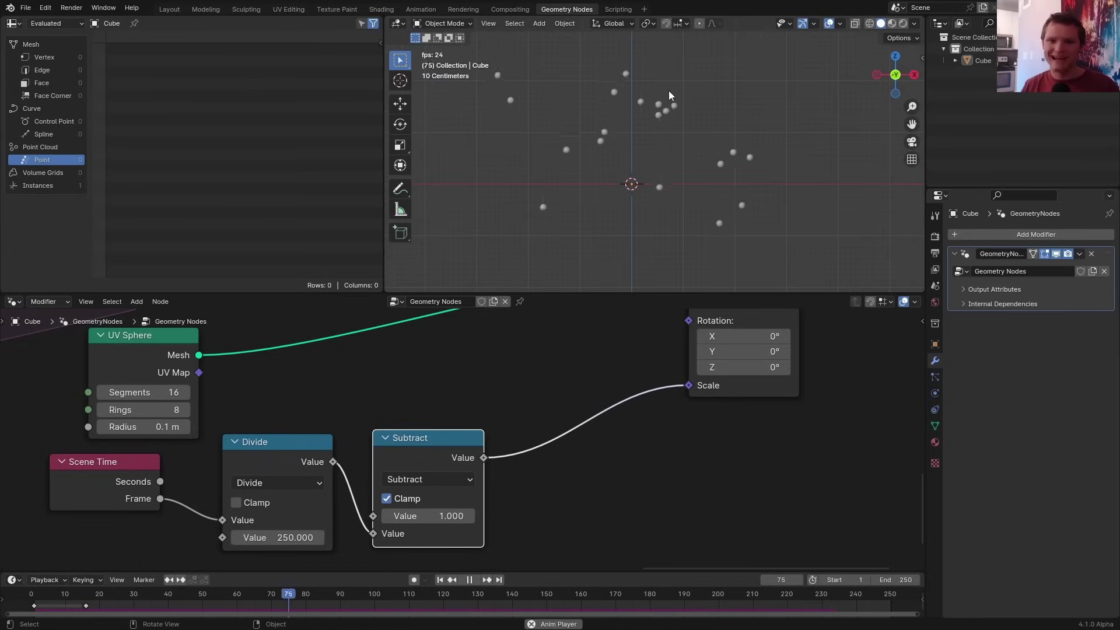
key(Escape)
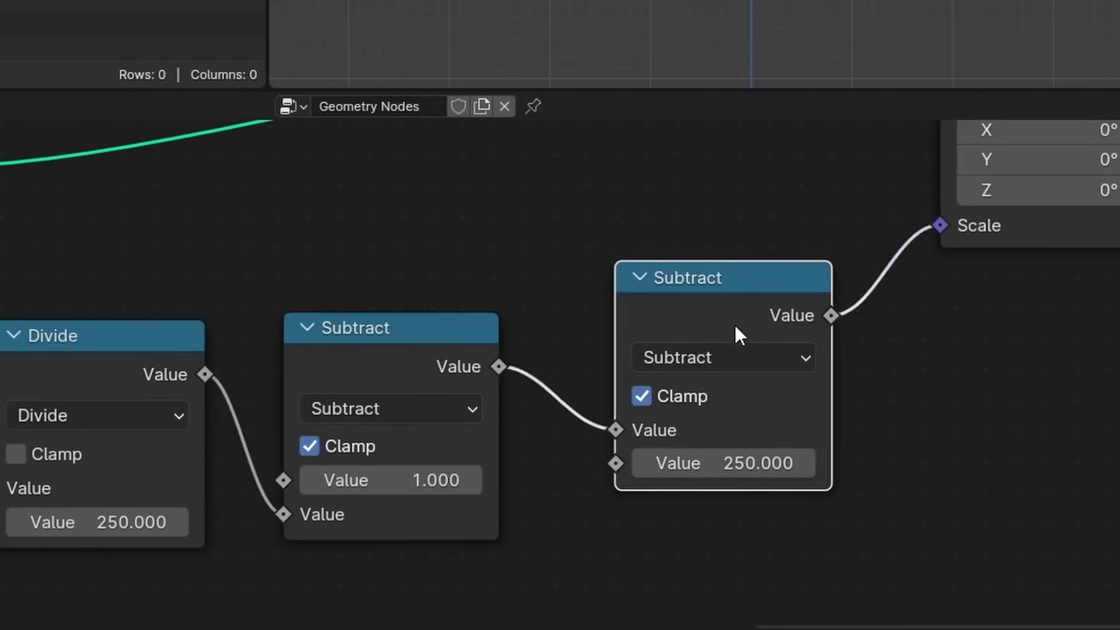
Step: Change the duplicated Subtract node before the Scale input to Multiply and disable its Clamp option
click(729, 349)
click(570, 35)
click(652, 396)
middle_drag(695, 355, 736, 282)
Step: Try driving the Multiply node's second value with a new Random Value node, then play and stop the simulation
key(shift+a)
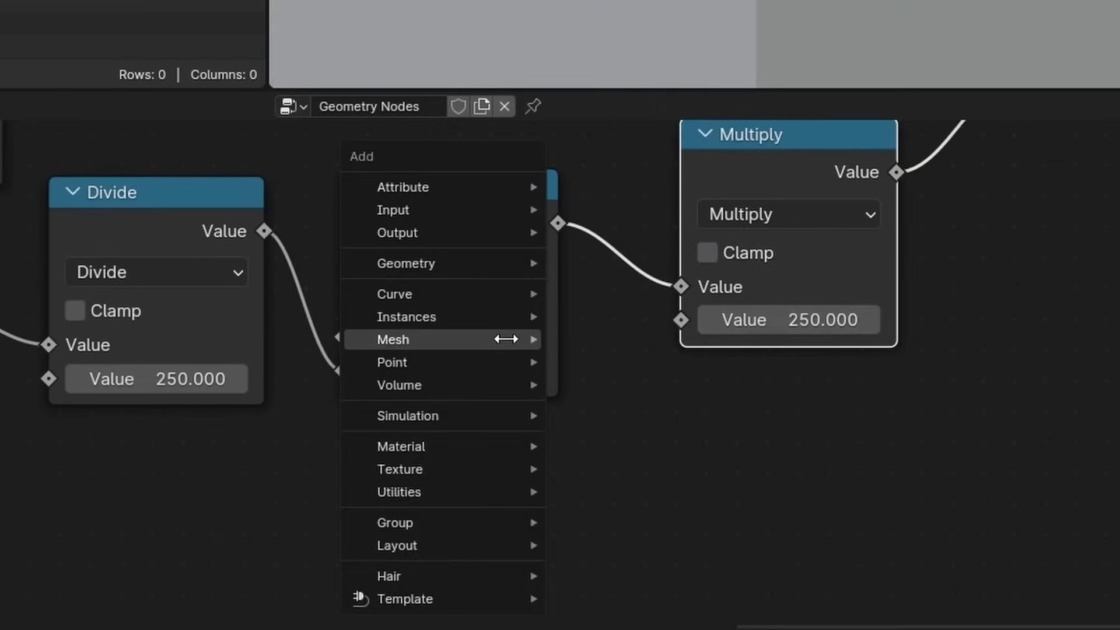
text(ra)
drag(563, 475, 642, 341)
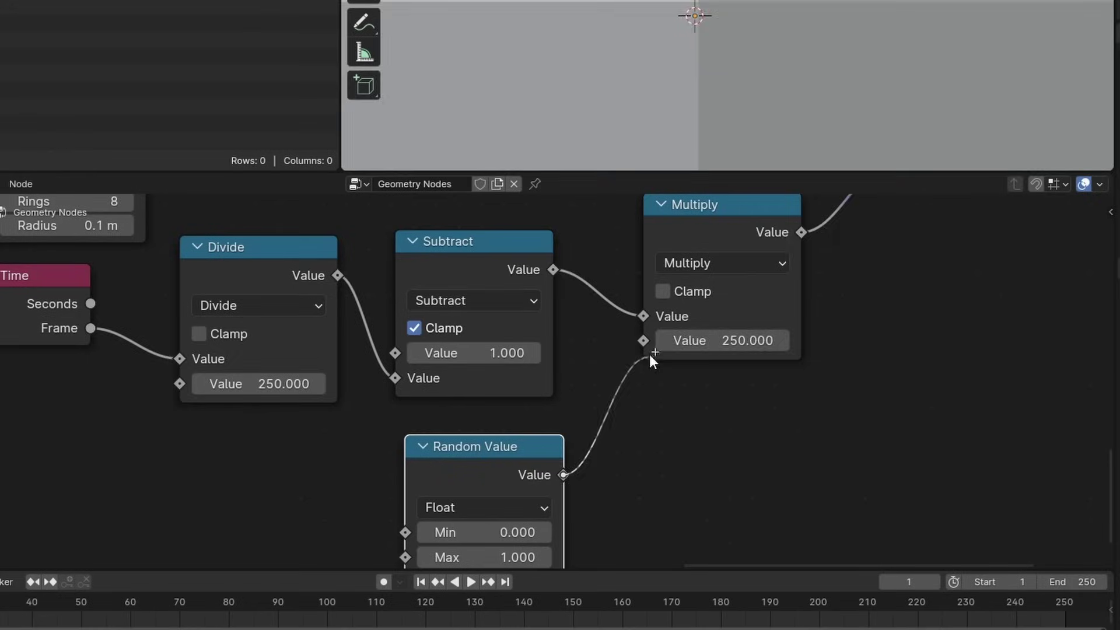
middle_drag(631, 437, 626, 334)
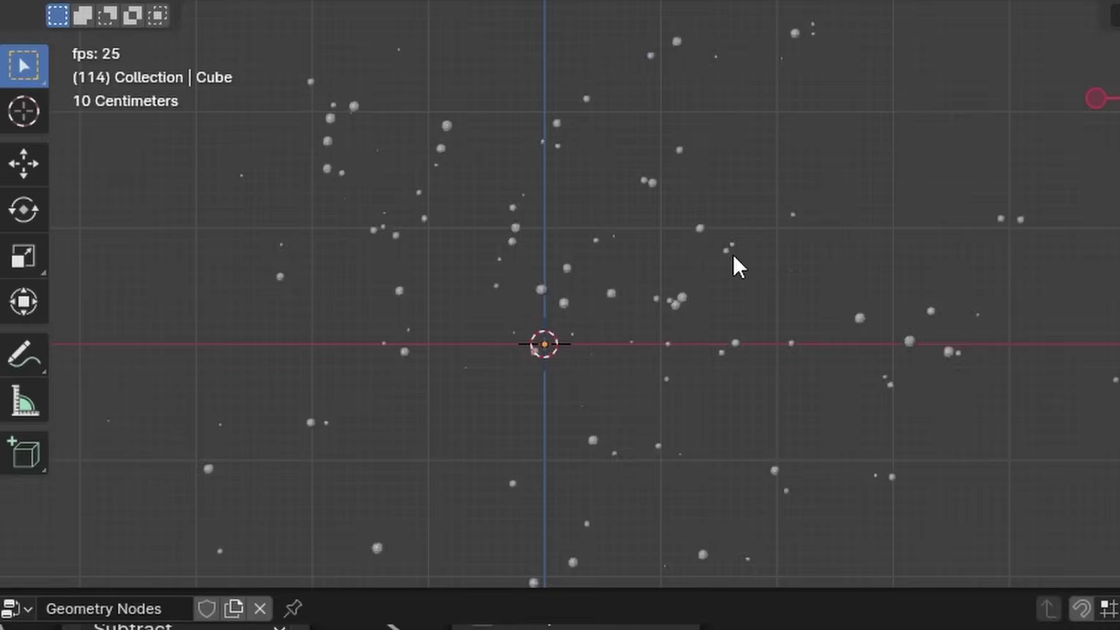
key(space)
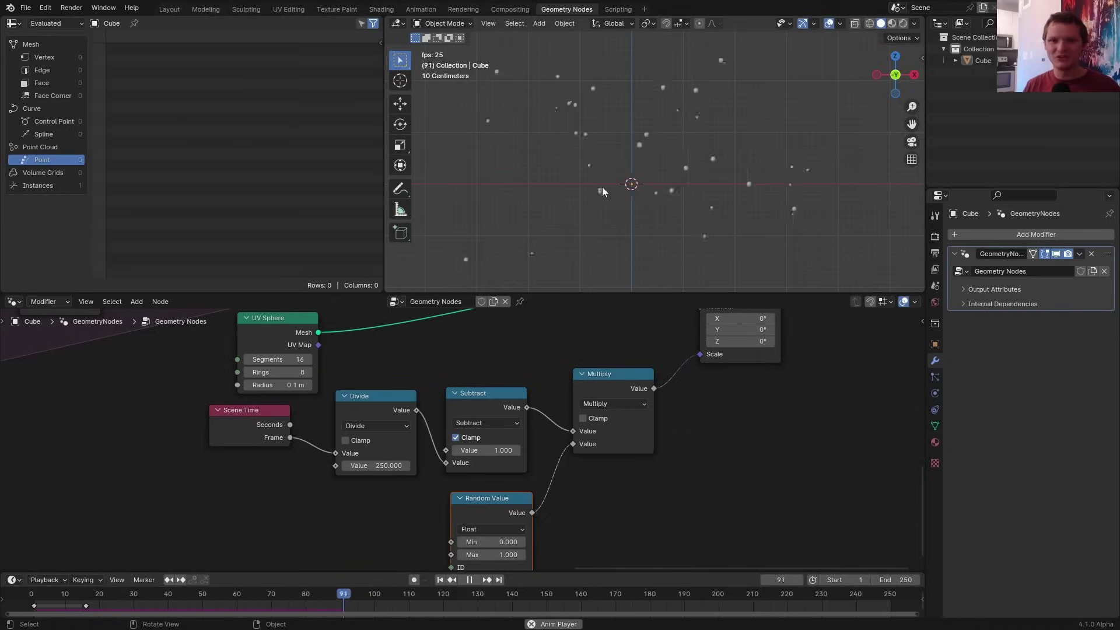
key(Escape)
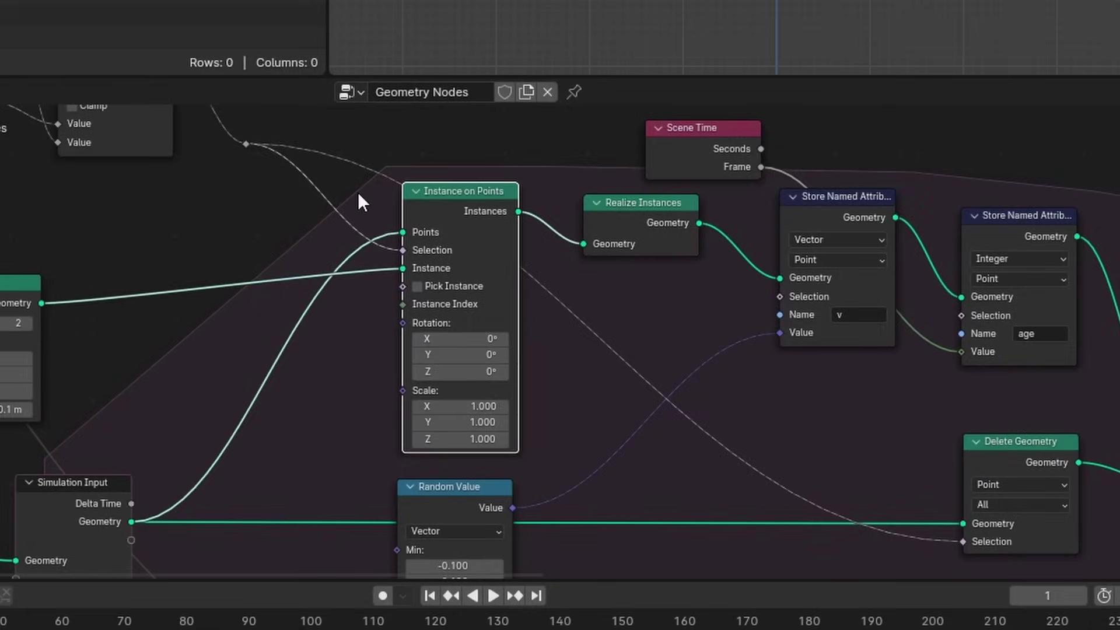
Step: Move the v and age Store Named Attribute nodes closer to Realize Instances inside the simulation zone
middle_drag(855, 255, 471, 261)
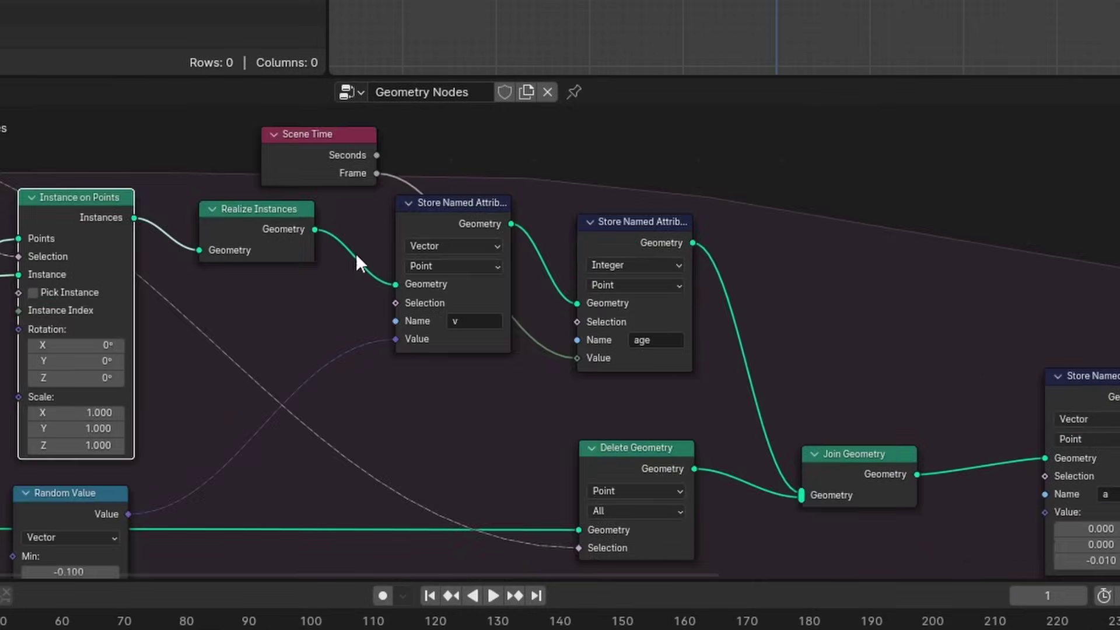
scroll(611, 315, up, 2)
drag(481, 366, 708, 272)
key(g)
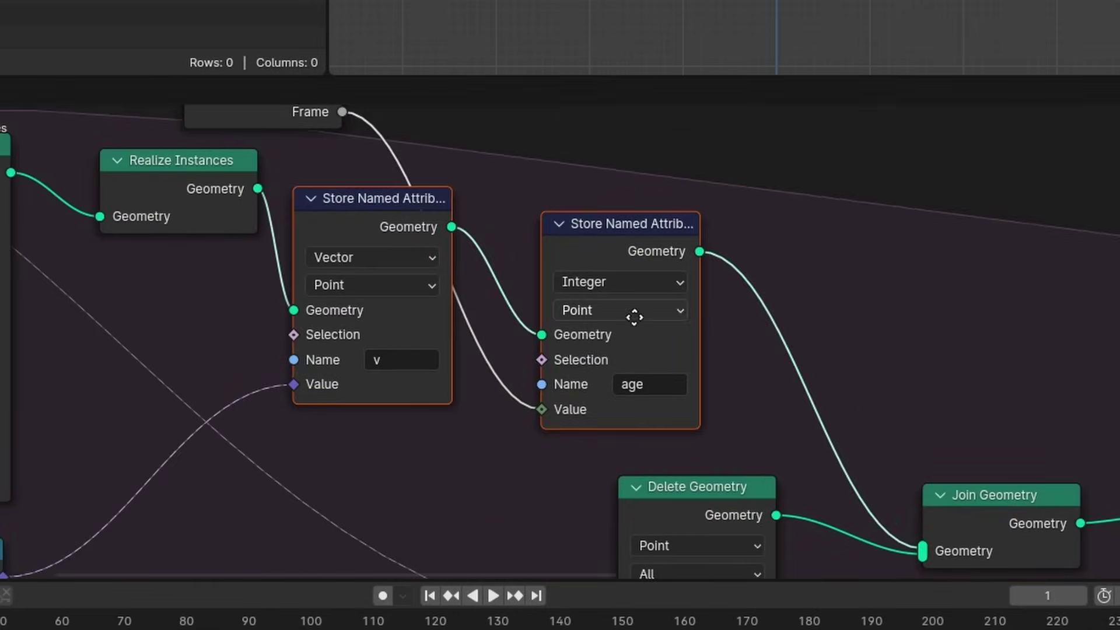
click(633, 318)
Step: Insert a Set Point Radius node between the age Store Named Attribute and Join Geometry nodes
middle_drag(799, 242, 548, 241)
key(shift+a)
mouse_move(567, 231)
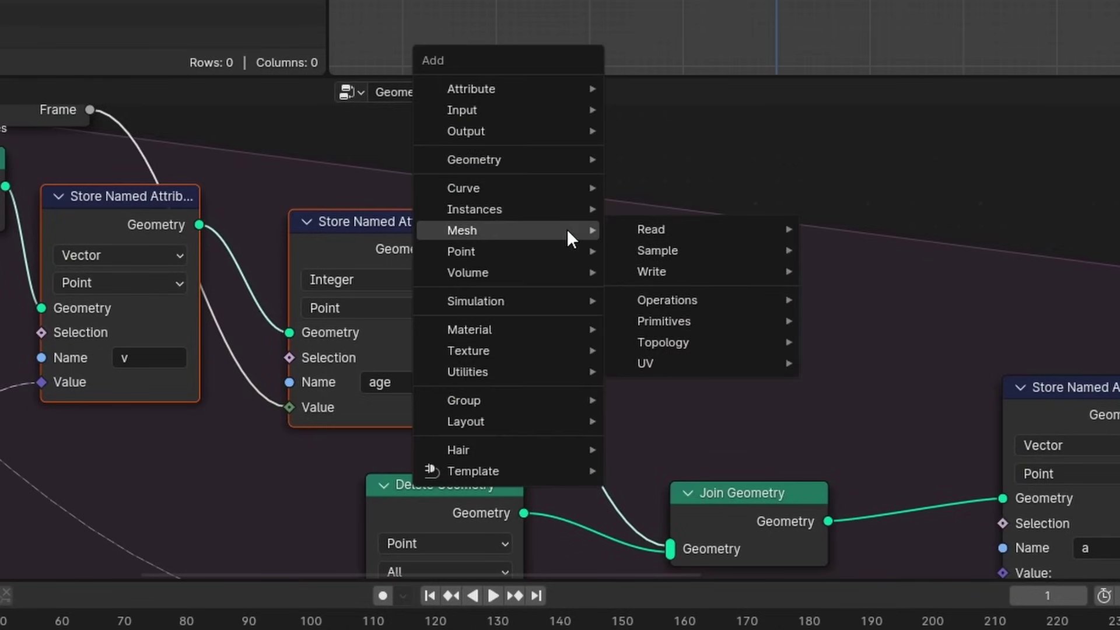
text(set rad)
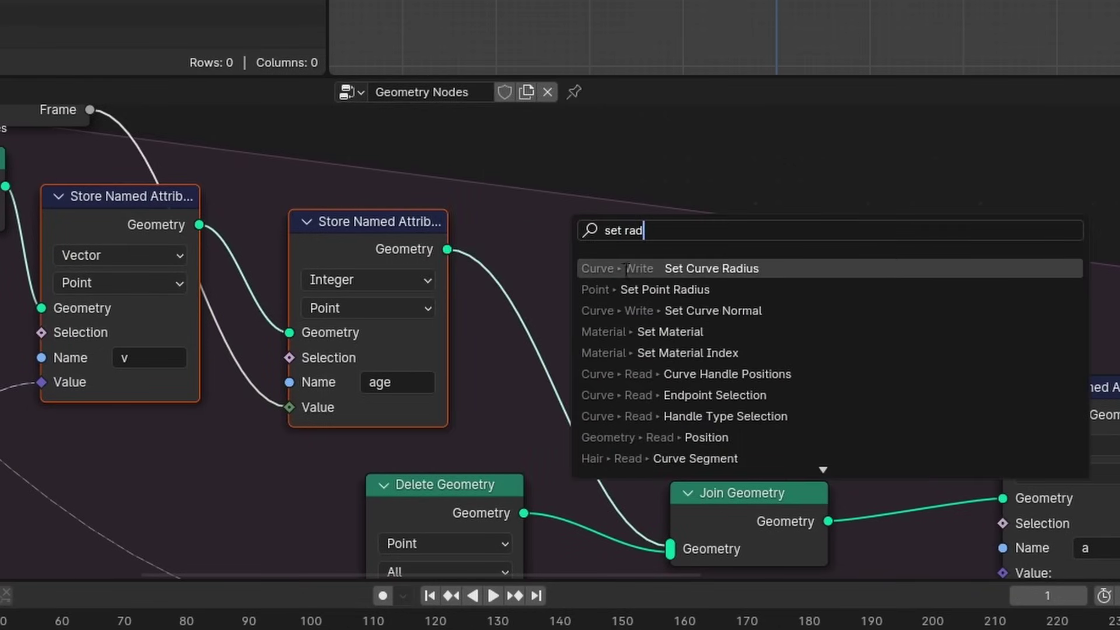
click(664, 290)
click(549, 285)
Step: Add a Random Value node above the age attribute node and connect it to the Set Point Radius node's Radius
scroll(581, 202, up, 3)
key(shift+a)
text(ran)
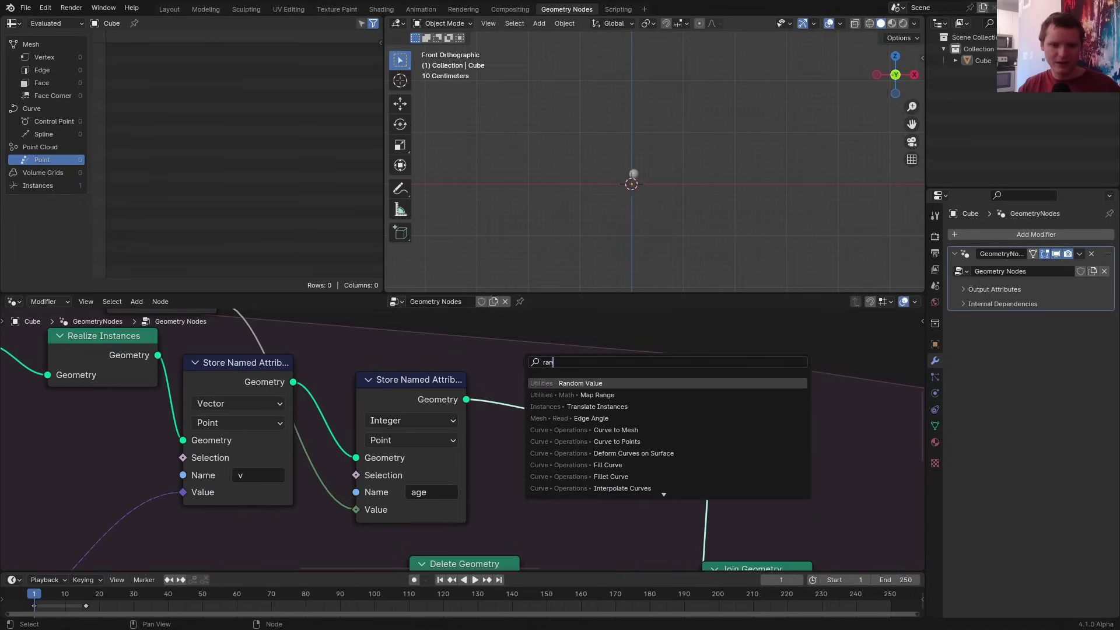
click(576, 383)
click(363, 375)
middle_drag(363, 375, 338, 331)
drag(447, 357, 572, 561)
Step: Set the Min of the Random Value node driving the point radius to 0.5
click(405, 396)
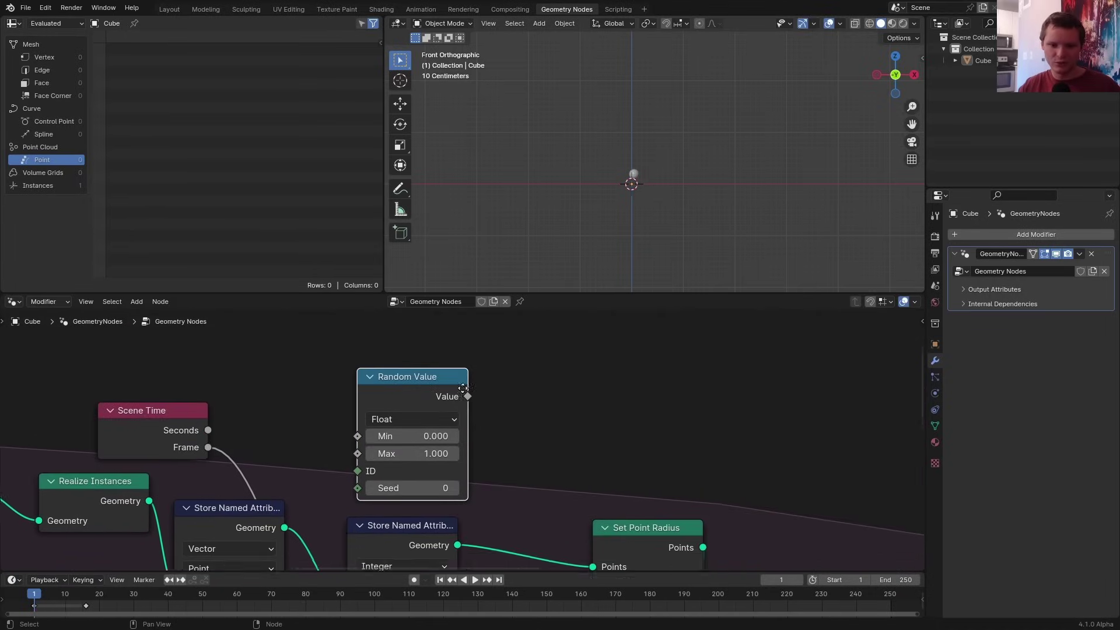
text(,5)
key(Return)
click(202, 209)
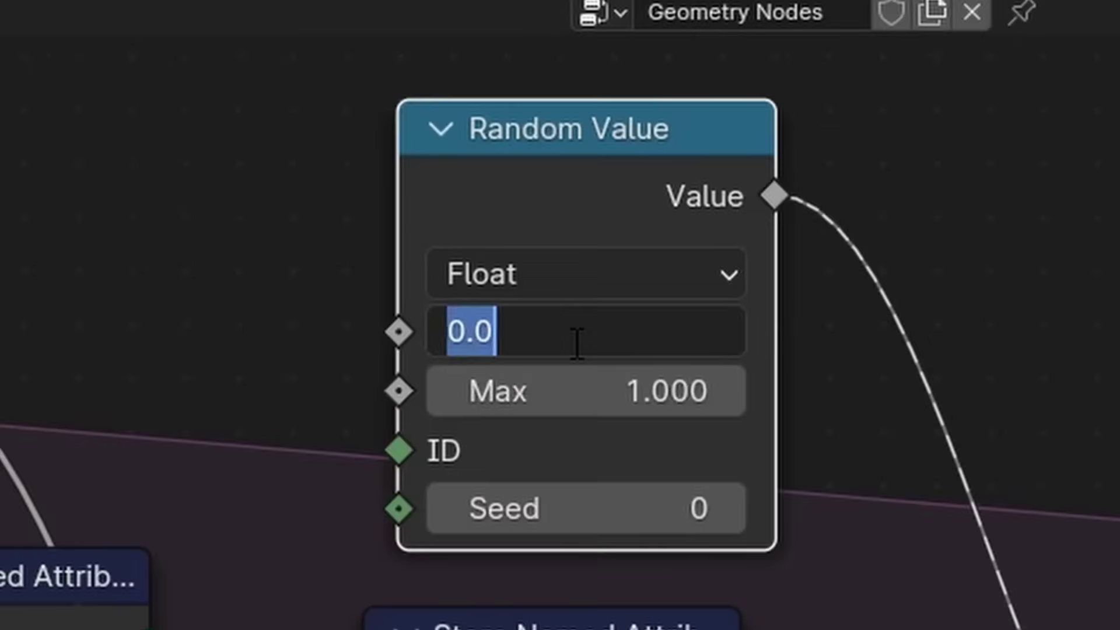
text(.5)
key(Return)
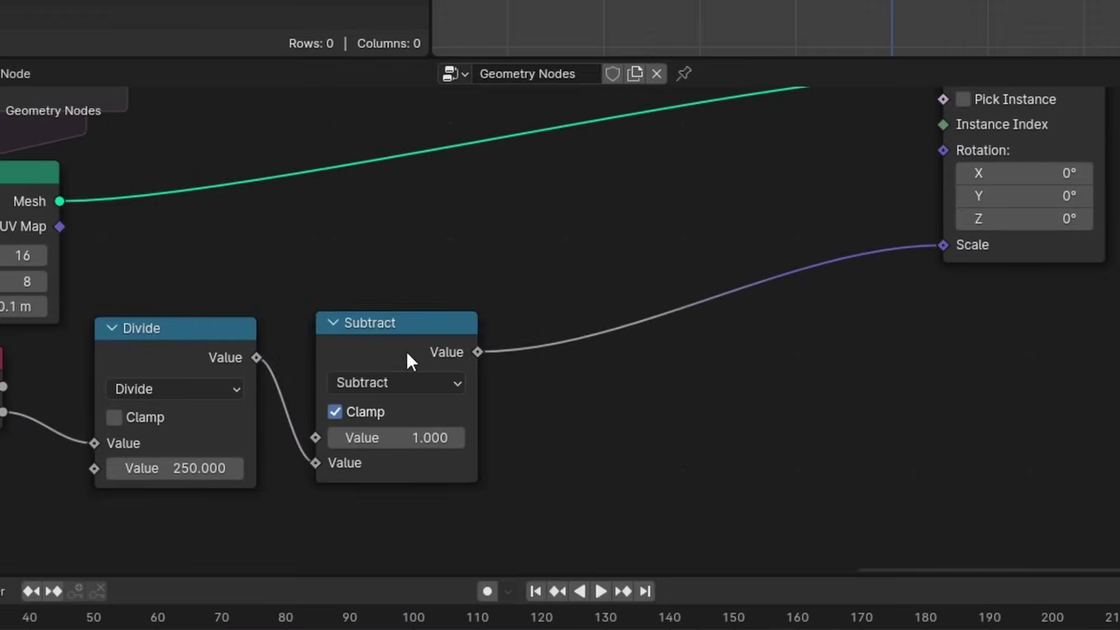
Step: Duplicate the Subtract node as a Multiply before the instance Scale input and add a Radius node for it
key(shift+d)
click(675, 301)
click(682, 338)
key(m)
middle_drag(454, 394, 656, 265)
key(shift+a)
text(ra)
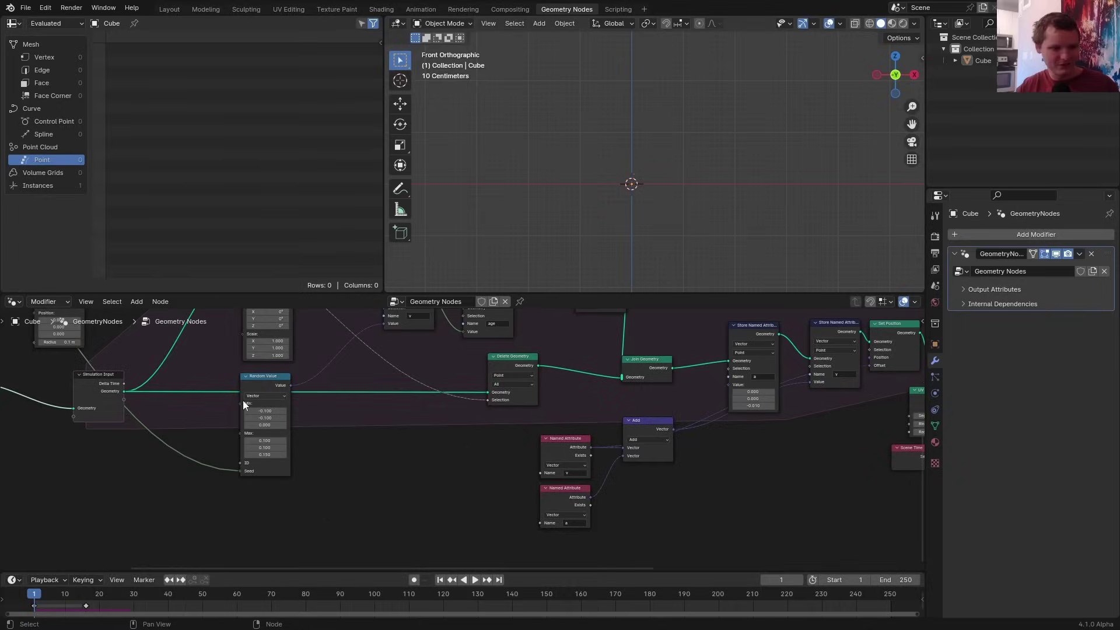
Step: Set the radius of the initial Points node to 1 and play the simulation until the particles spread, then stop
middle_drag(242, 401, 676, 387)
scroll(329, 431, up, 6)
scroll(328, 435, up, 4)
middle_drag(328, 435, 650, 483)
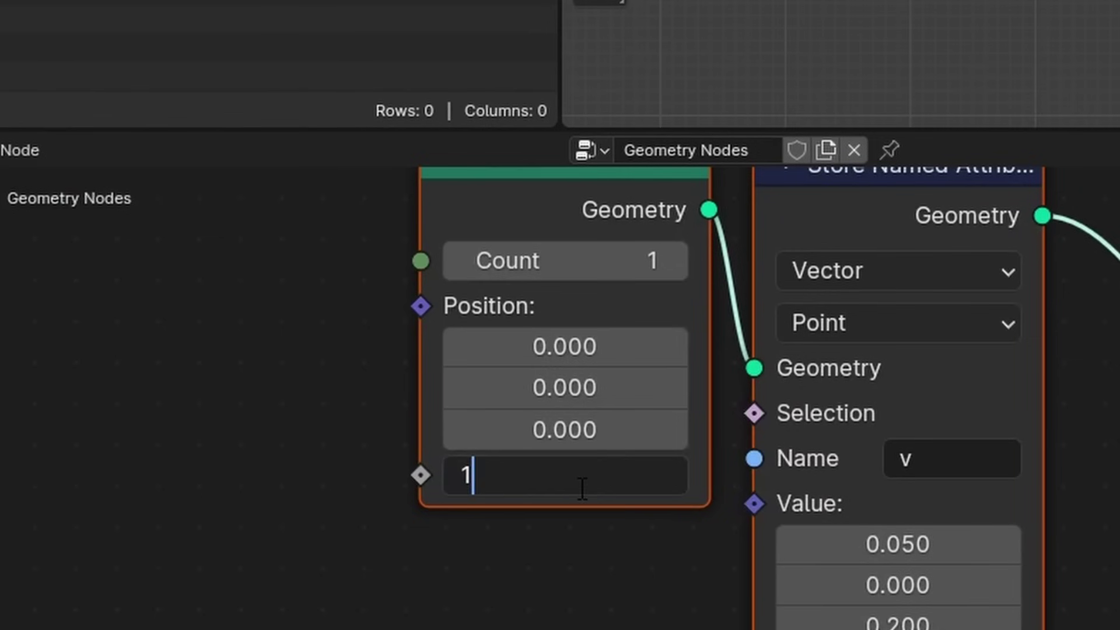
key(Return)
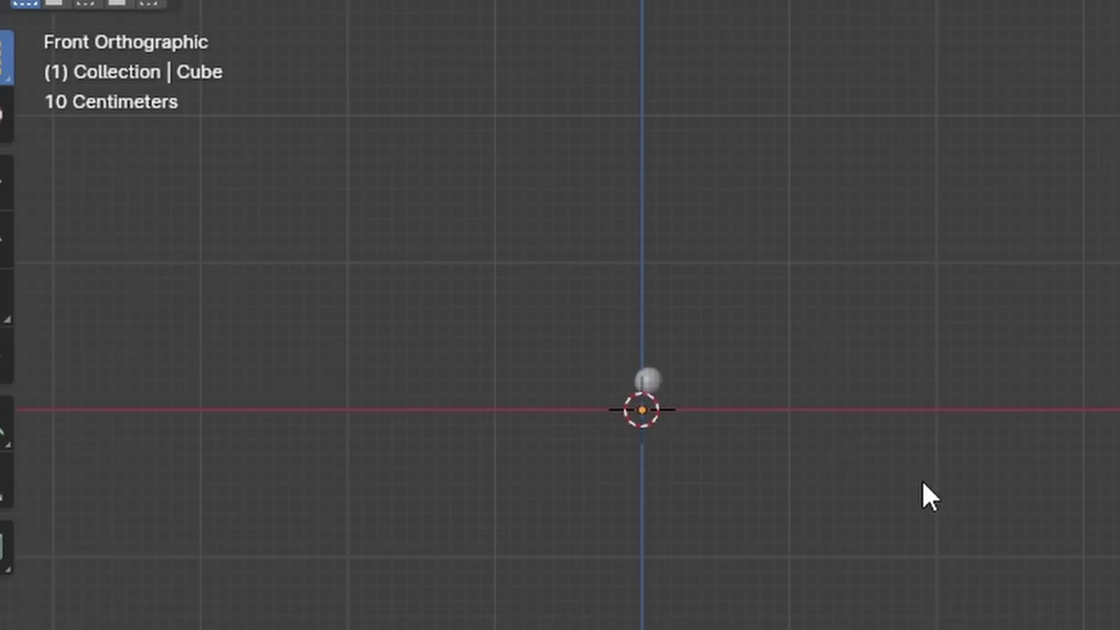
key(space)
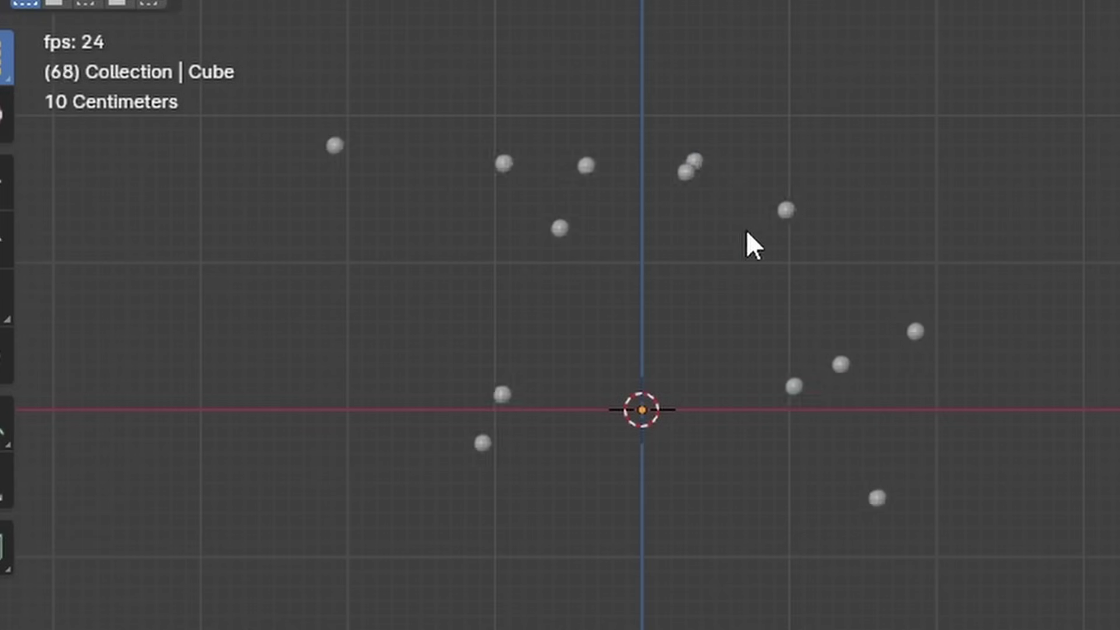
key(space)
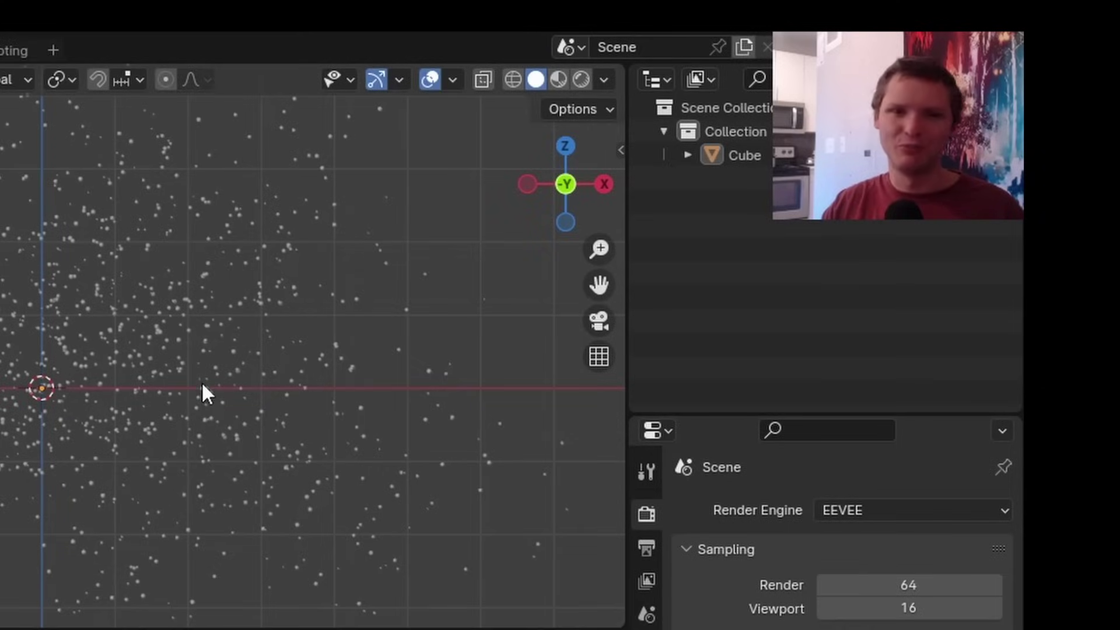
Step: Switch the viewport to rendered shading, set the render engine to Cycles and change its render device
click(581, 79)
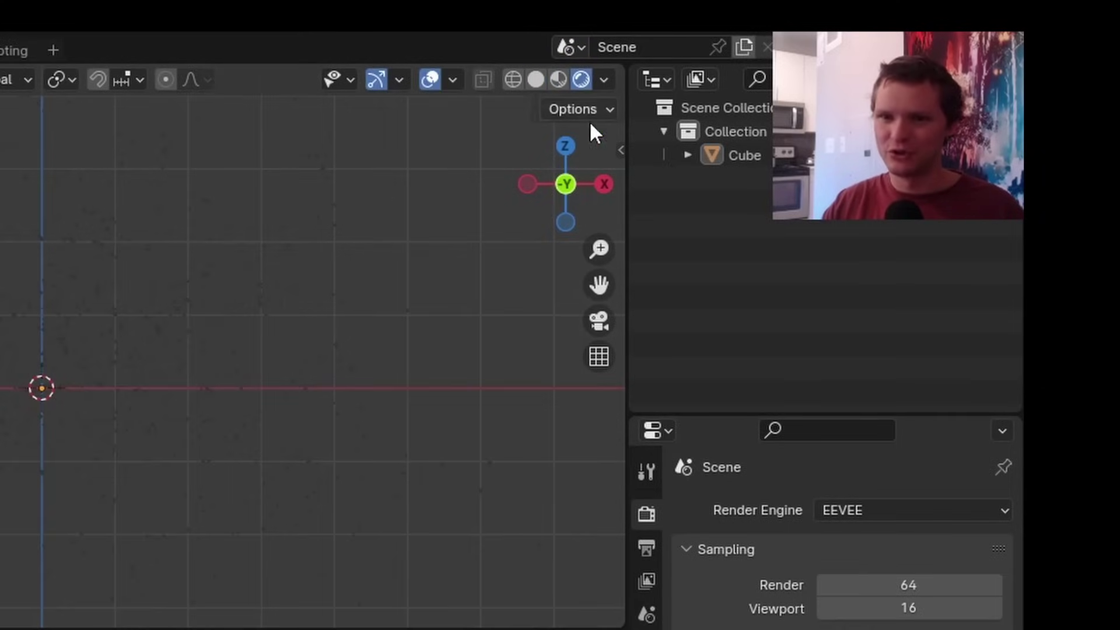
click(864, 511)
click(876, 591)
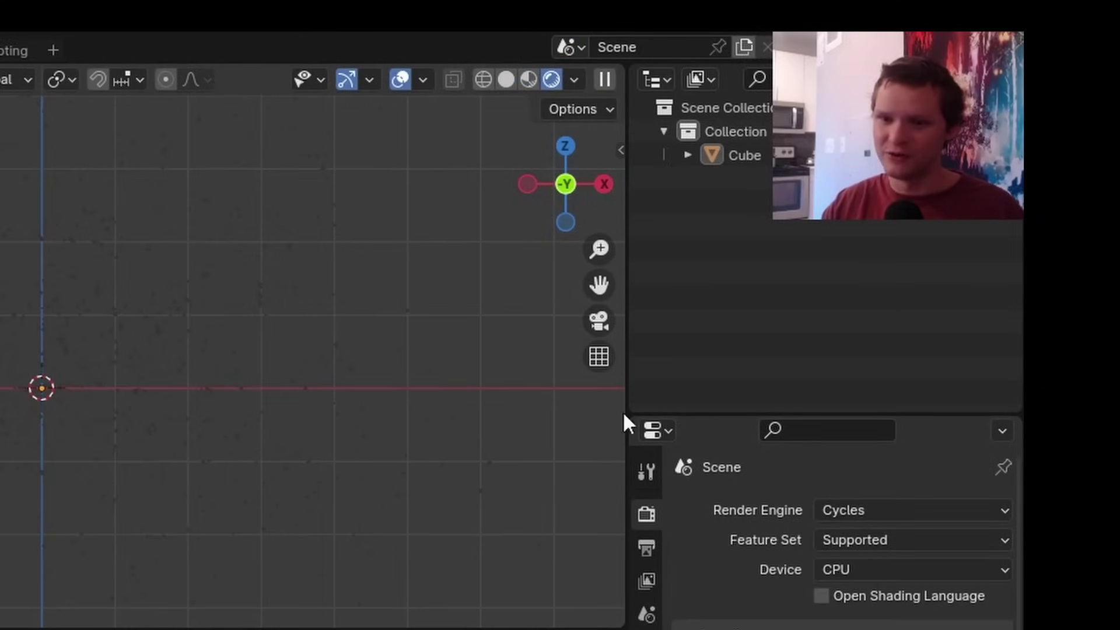
click(846, 570)
click(863, 595)
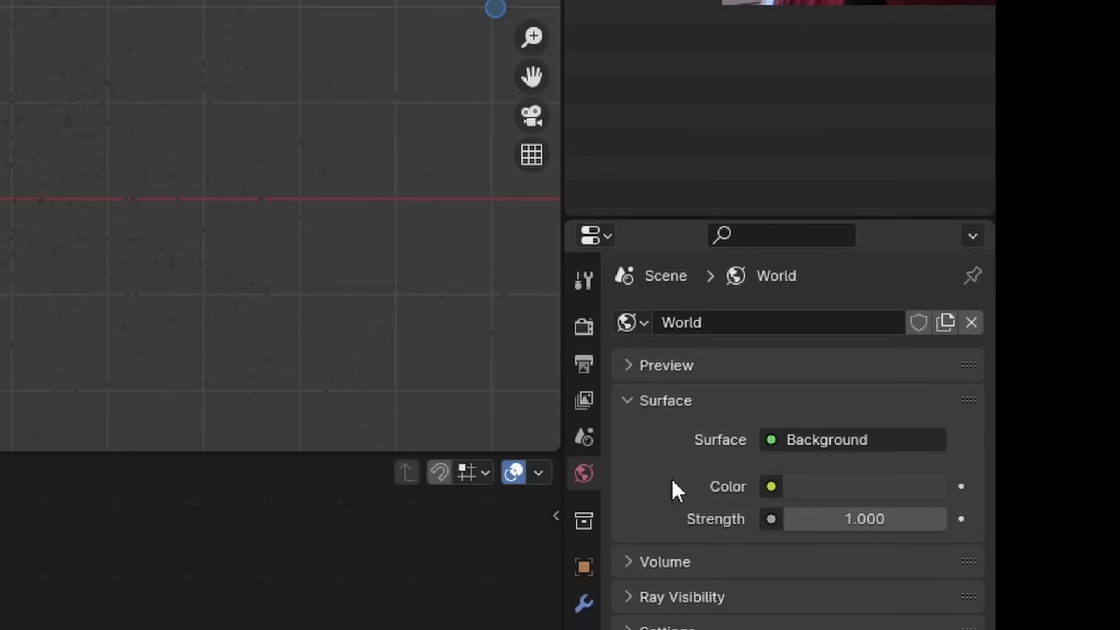
Step: Set the world background color to black
click(828, 486)
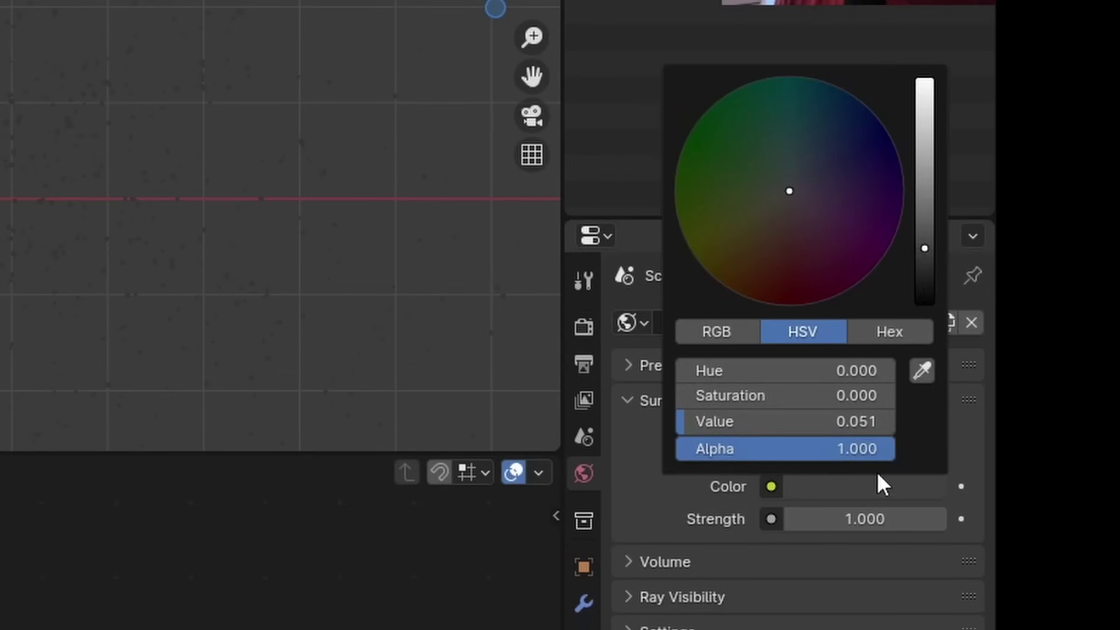
drag(925, 292, 909, 312)
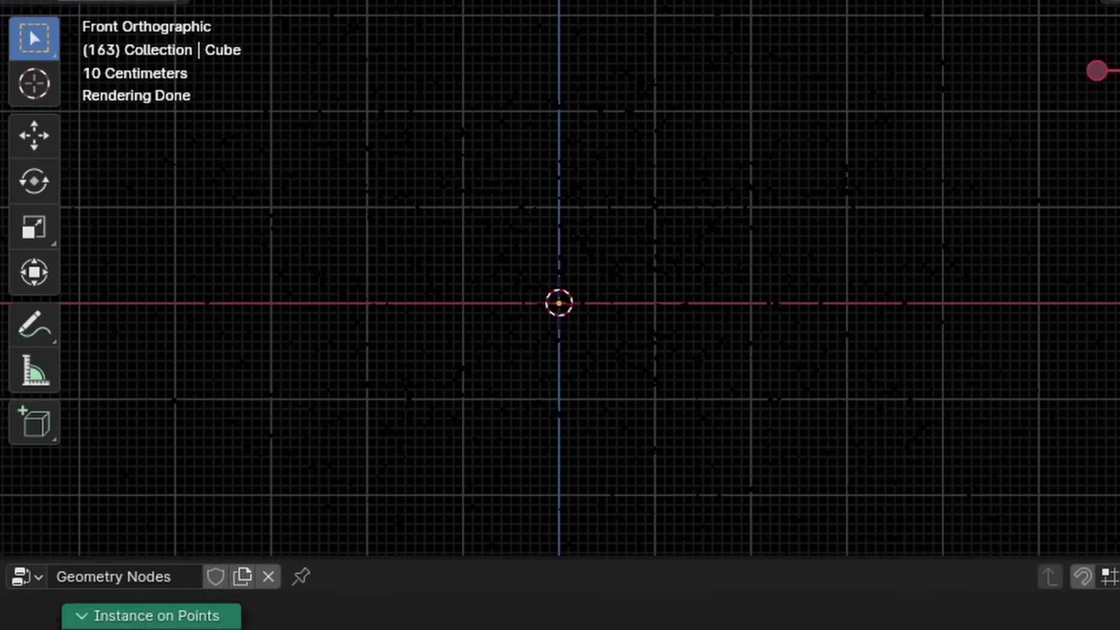
Step: Insert a Set Material node between the UV Sphere and Instance on Points and assign Material to it
key(shift+a)
text(set)
click(646, 357)
click(487, 351)
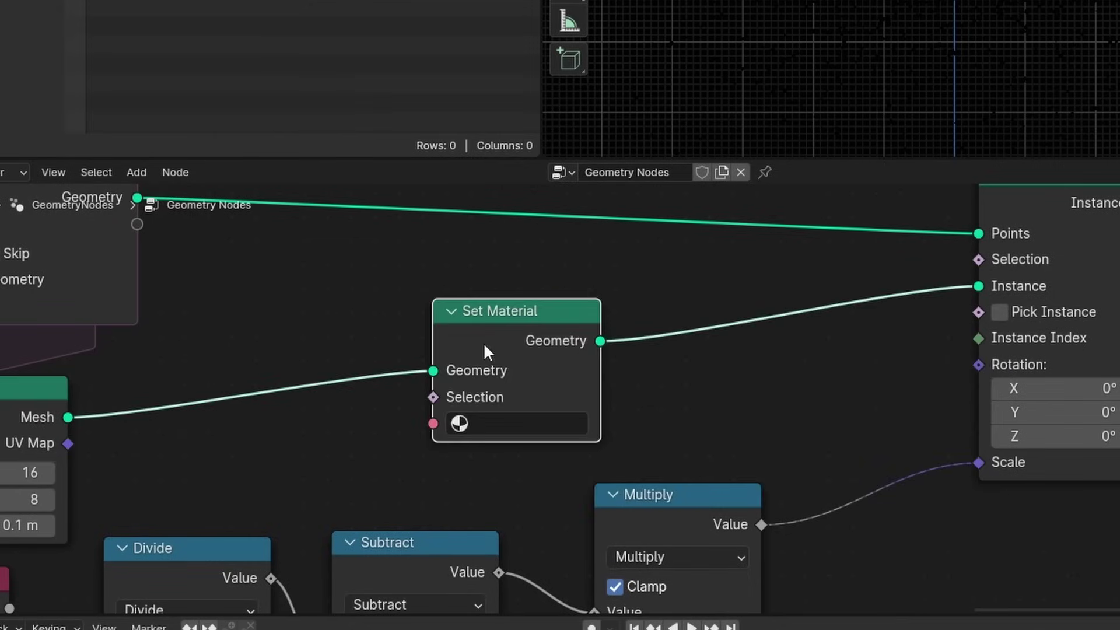
click(529, 421)
click(514, 458)
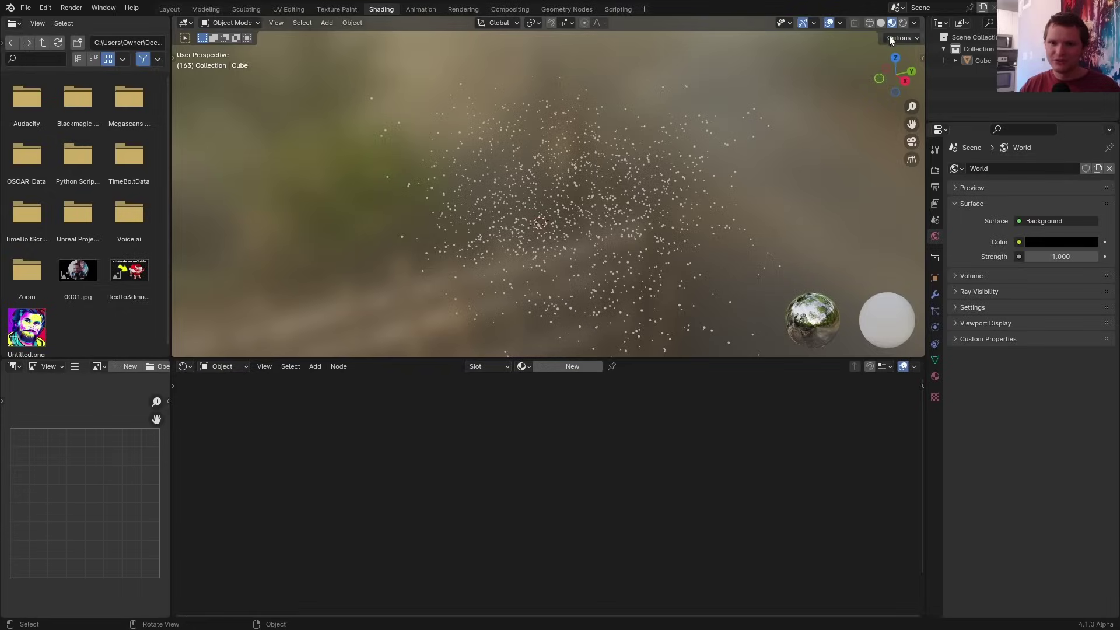
Step: In the Shading workspace, show the viewport rendered and assign the existing Material to the cube object
click(903, 23)
click(522, 367)
click(537, 385)
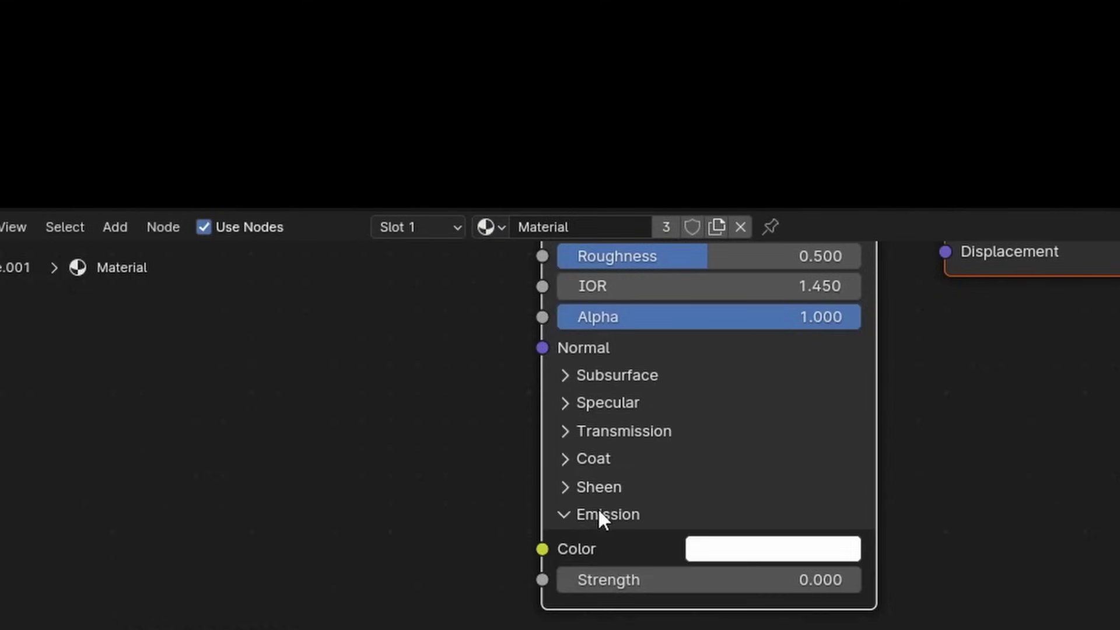
Step: Expand the shader's Emission settings and set the emission strength to 1
shift+scroll(578, 508, down, 2)
click(597, 516)
text(1)
key(Return)
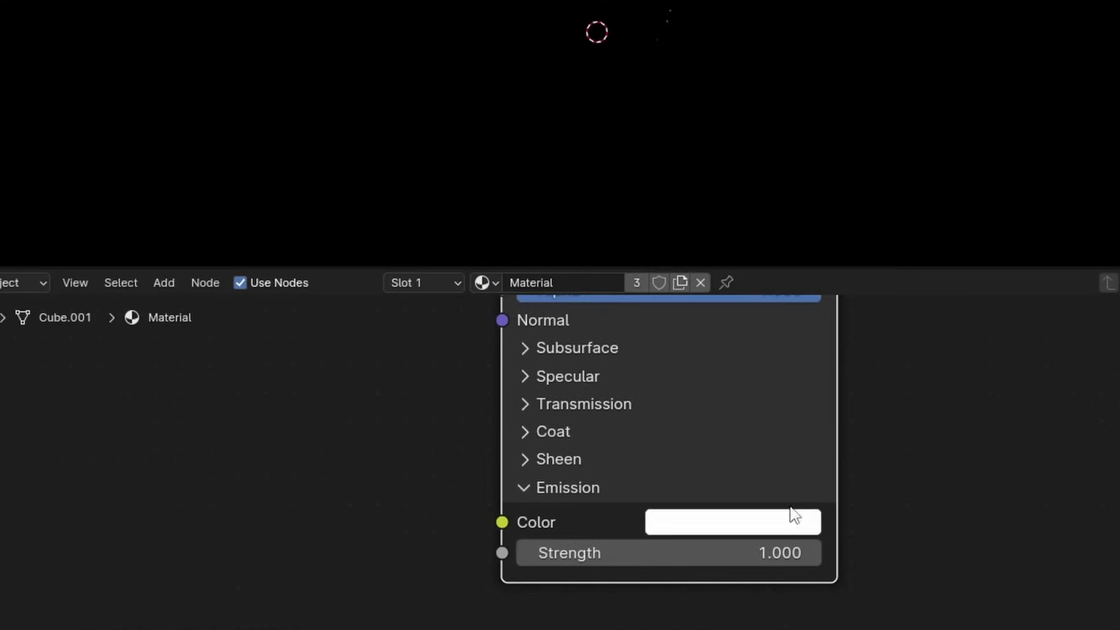
Step: Set the material's emission color to a saturated blue and look at the scene from the front
click(804, 505)
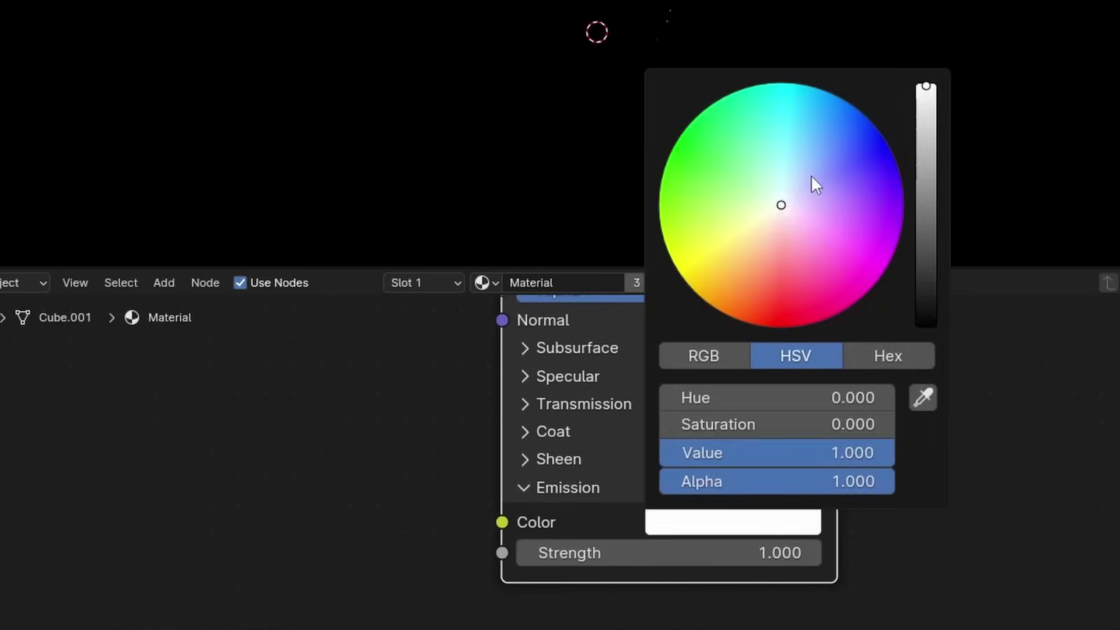
click(867, 116)
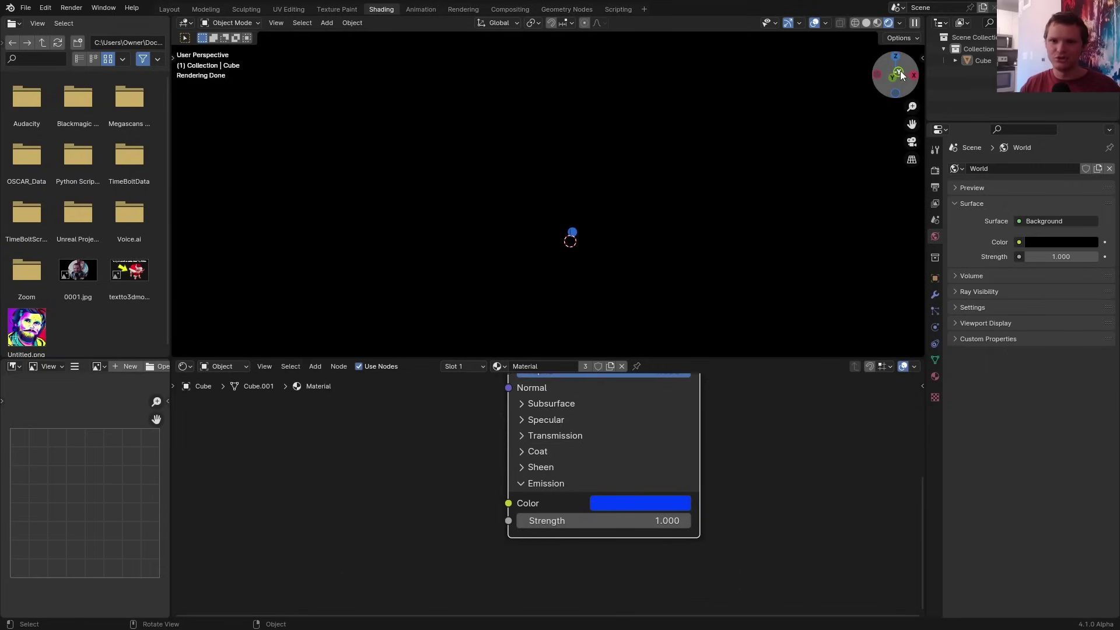
click(901, 74)
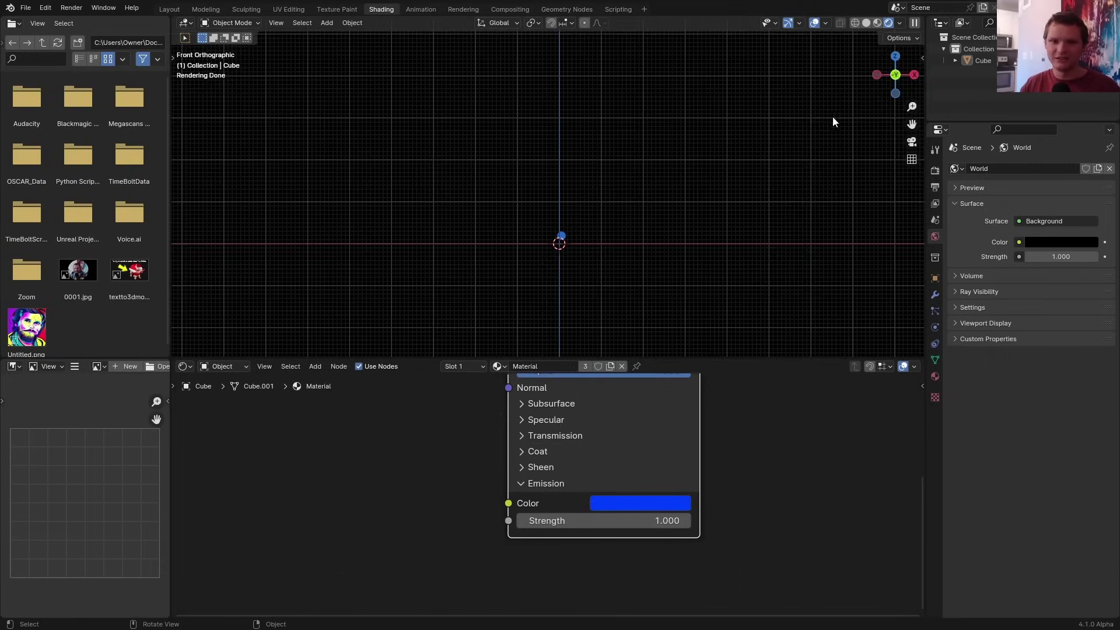
Step: Add a cube at the origin and scale it up uniformly to about 29.88 so it encloses the particles and the camera
key(shift+a)
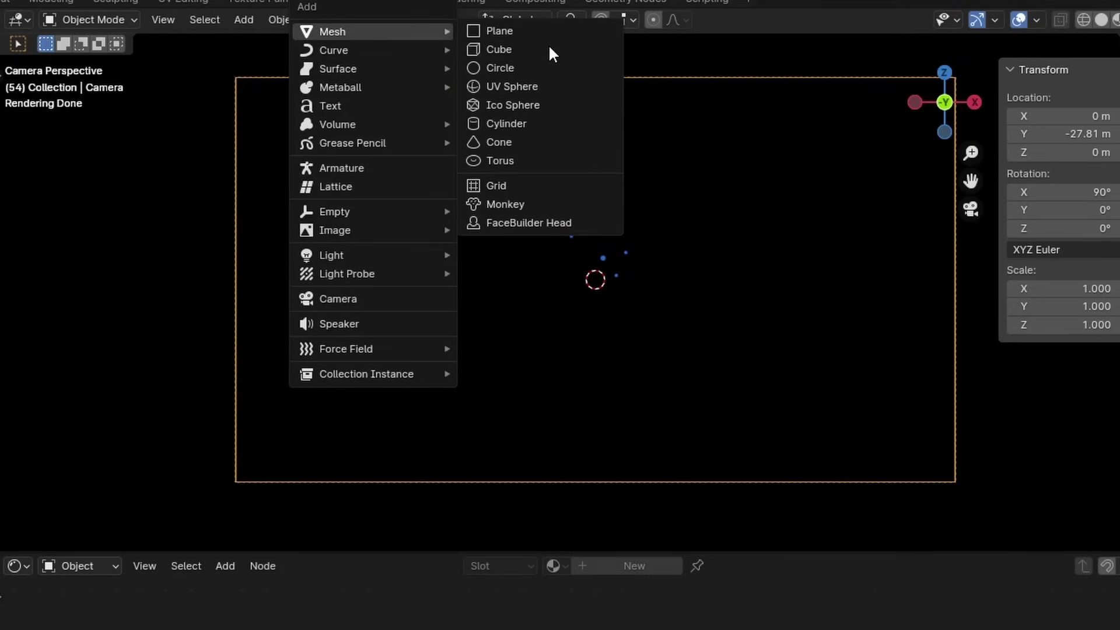
click(513, 52)
key(s)
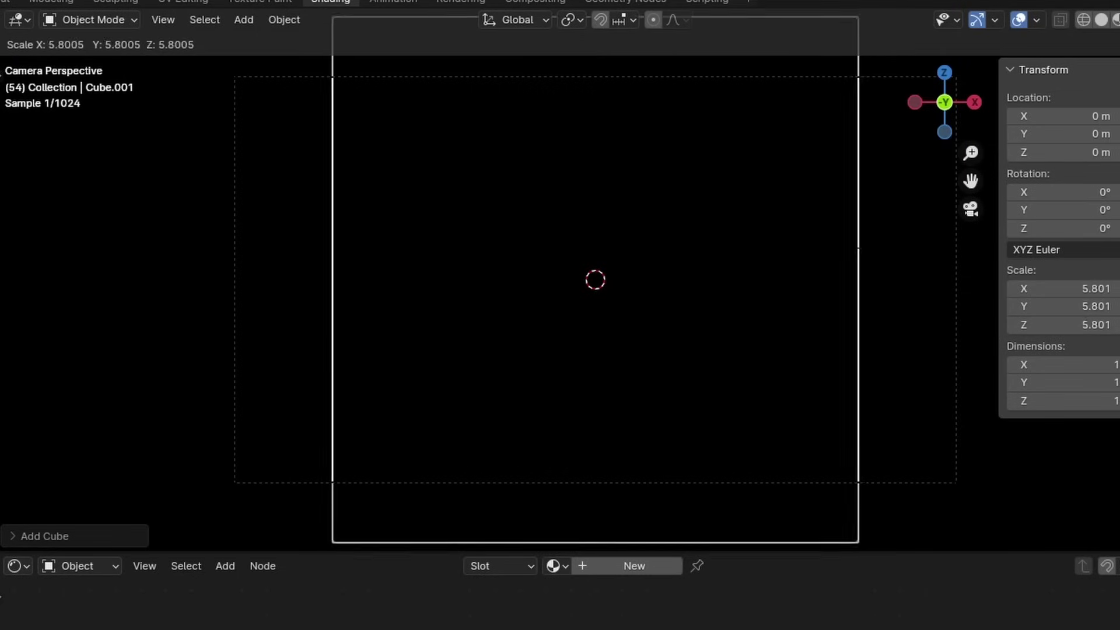
click(19, 222)
key(s)
key(2)
key(Return)
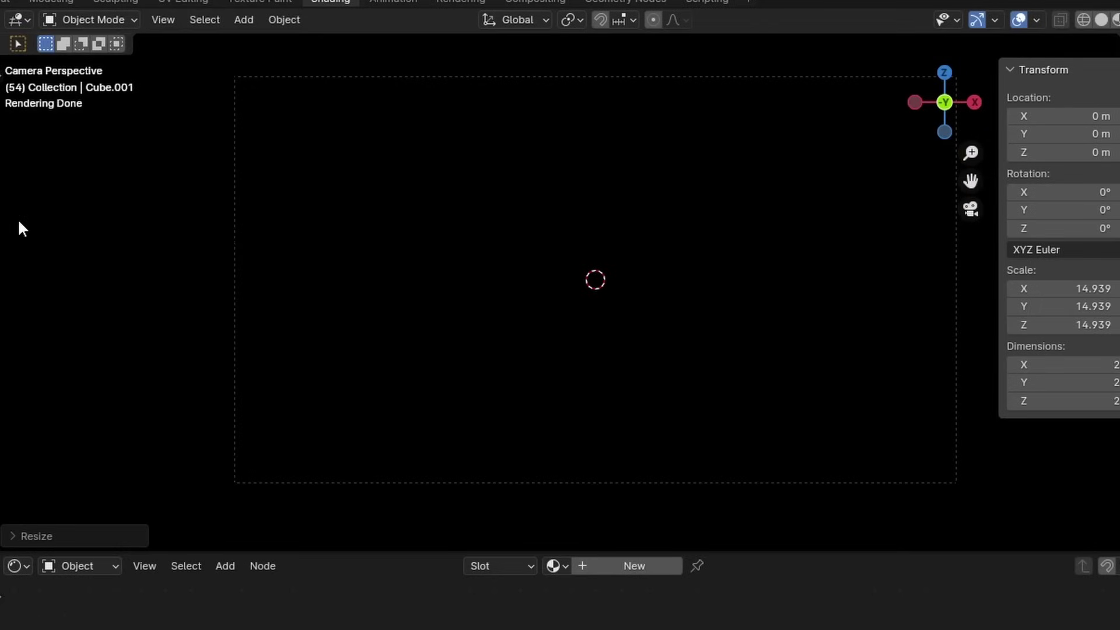
key(s)
key(2)
key(Return)
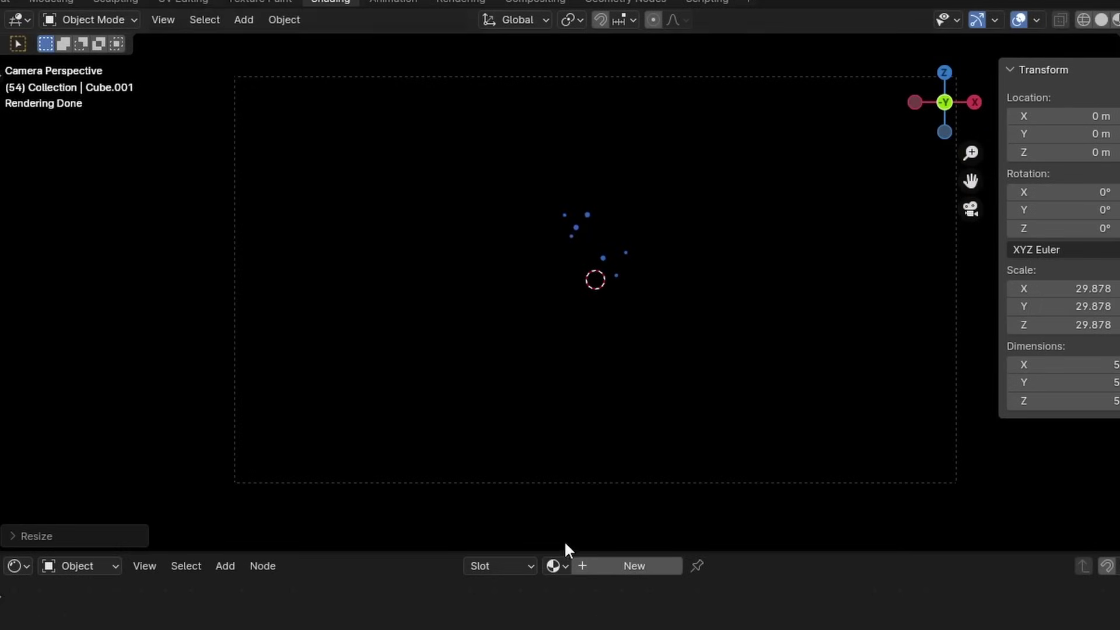
Step: Give the large cube a new material, replacing its Principled BSDF with a Principled Volume node of density 0.1
click(628, 565)
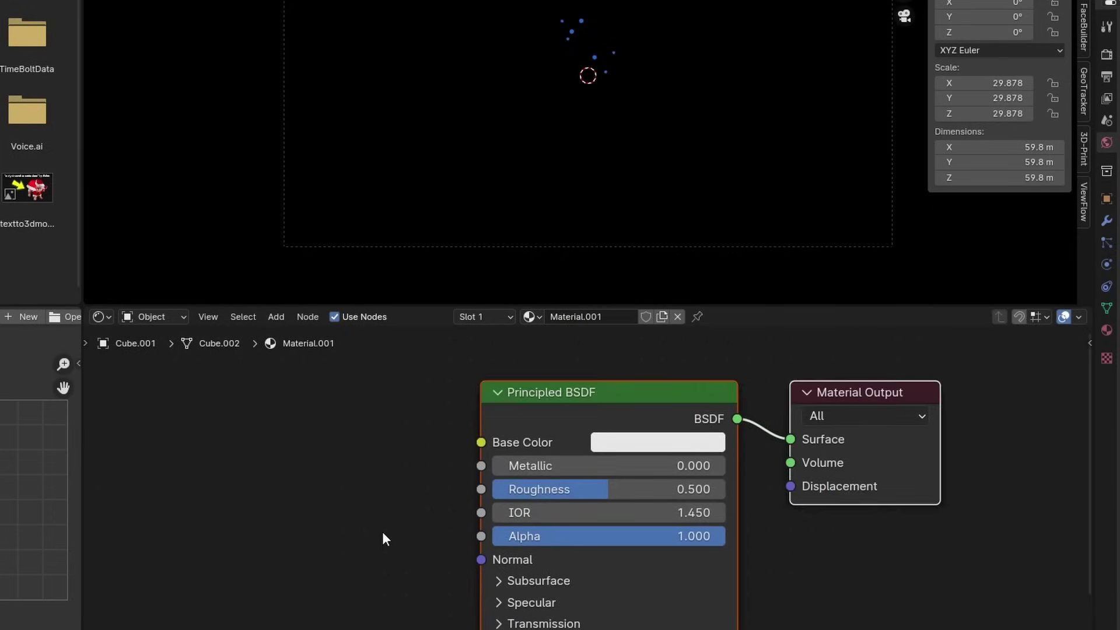
click(585, 427)
key(x)
middle_drag(584, 427, 527, 447)
drag(731, 482, 530, 478)
text(pr)
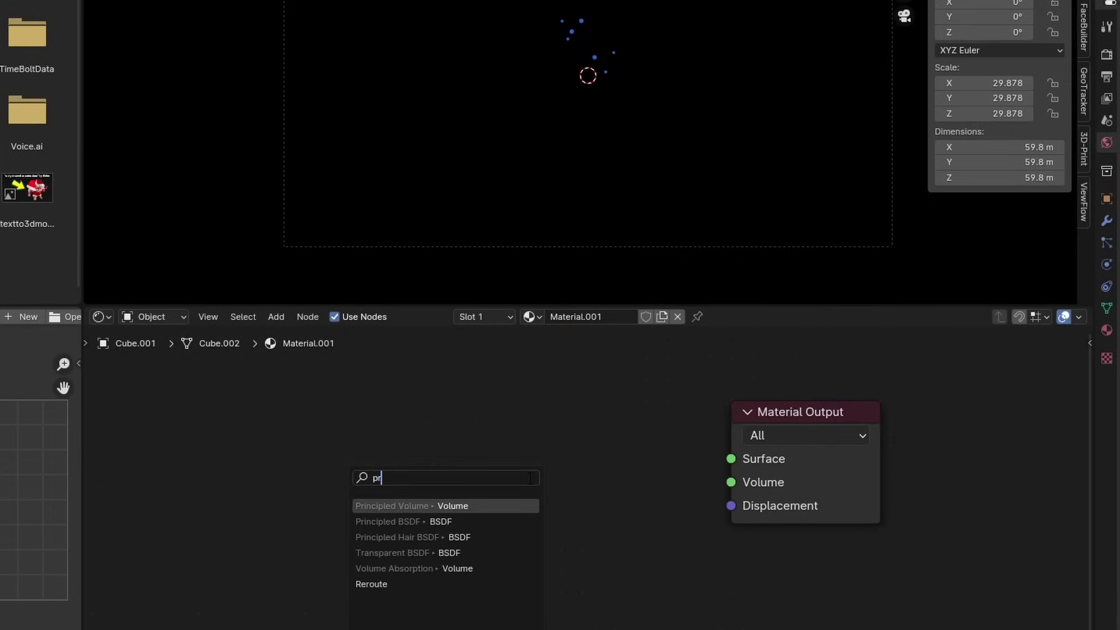
key(Return)
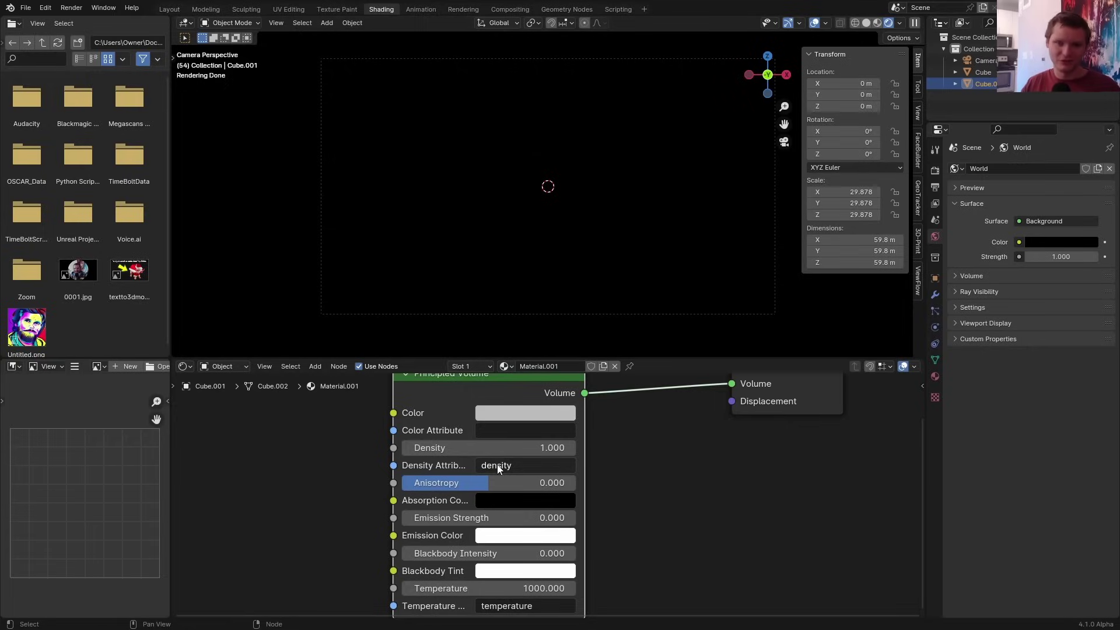
click(501, 453)
text(.1)
key(Return)
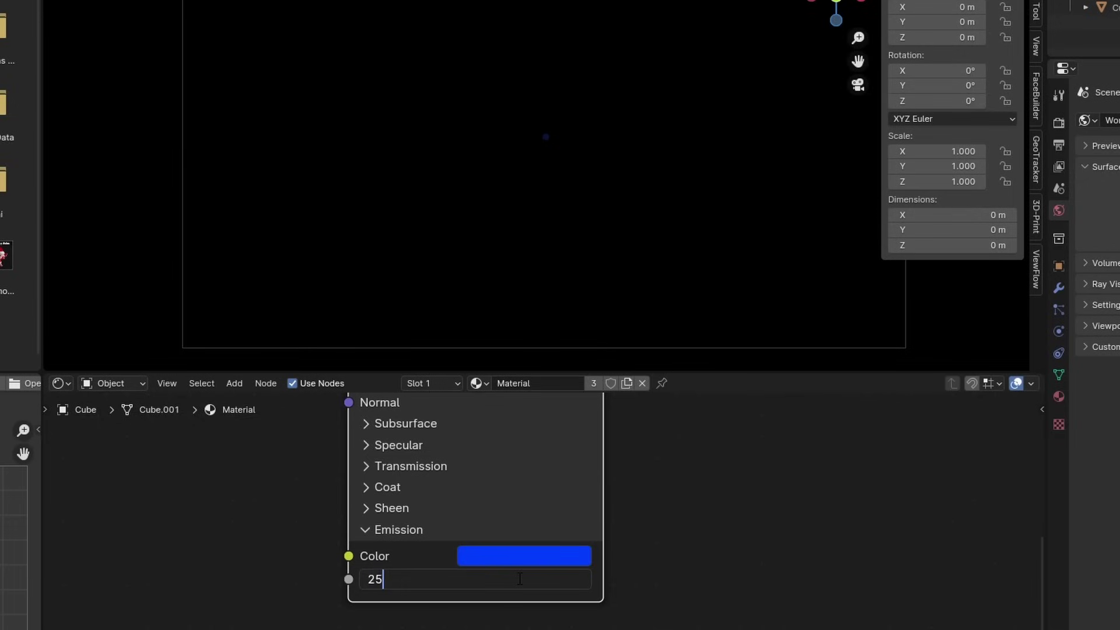
Step: Set the emission strength of the particle material to 25
click(519, 580)
text(25)
key(Return)
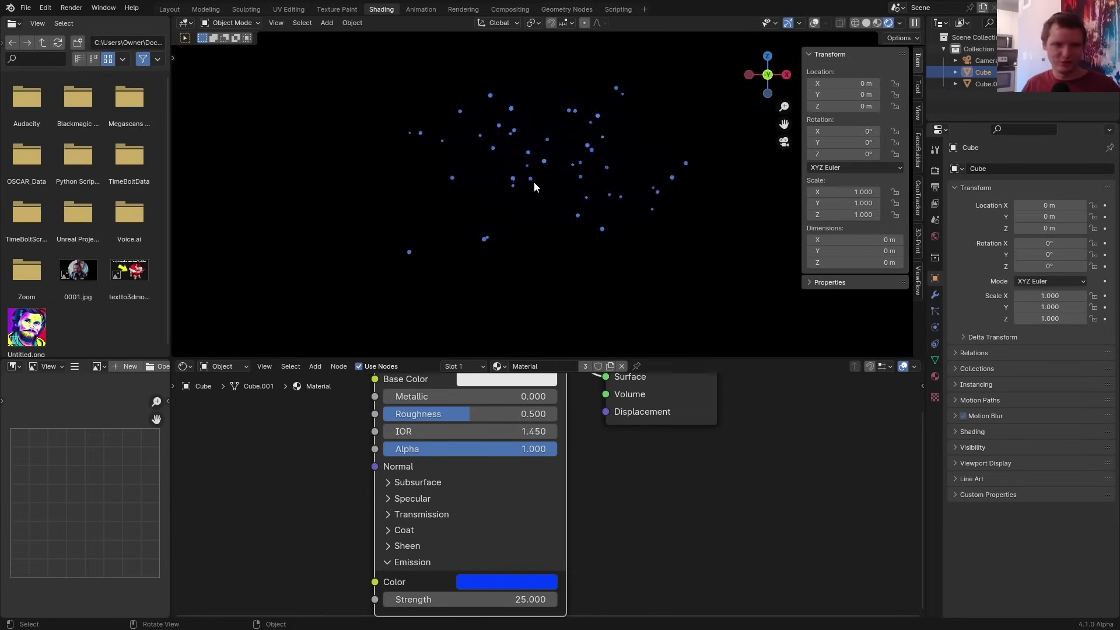
Step: Add an Object Info node to the particle material, in the free space before the Principled BSDF
middle_drag(319, 417, 484, 445)
scroll(443, 443, down, 3)
middle_drag(290, 430, 420, 434)
key(shift+a)
mouse_move(420, 432)
text(ob)
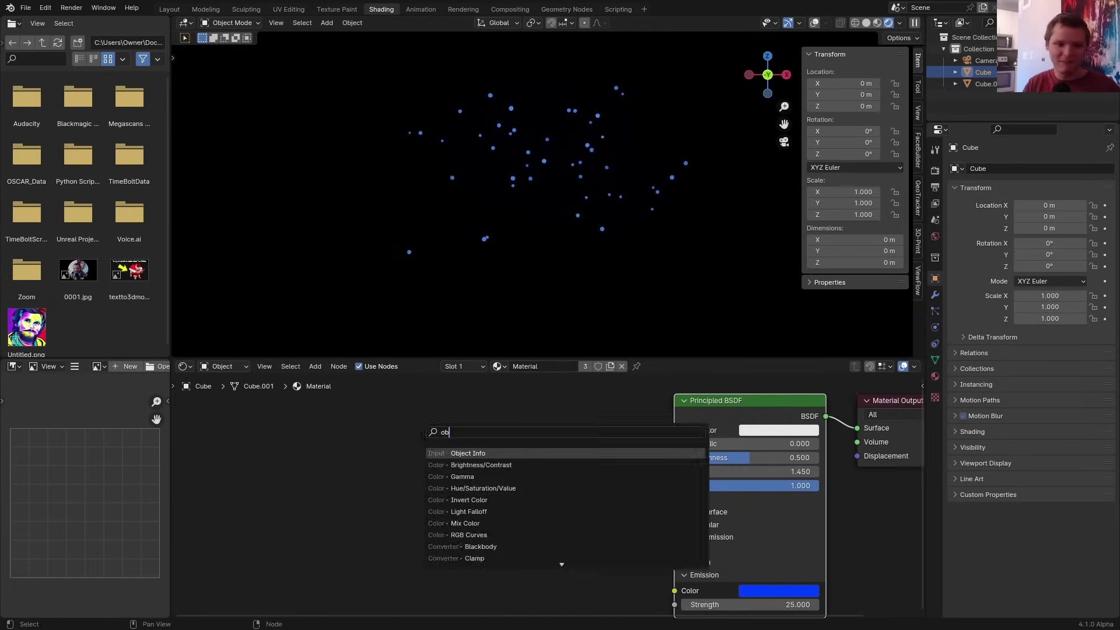
key(Return)
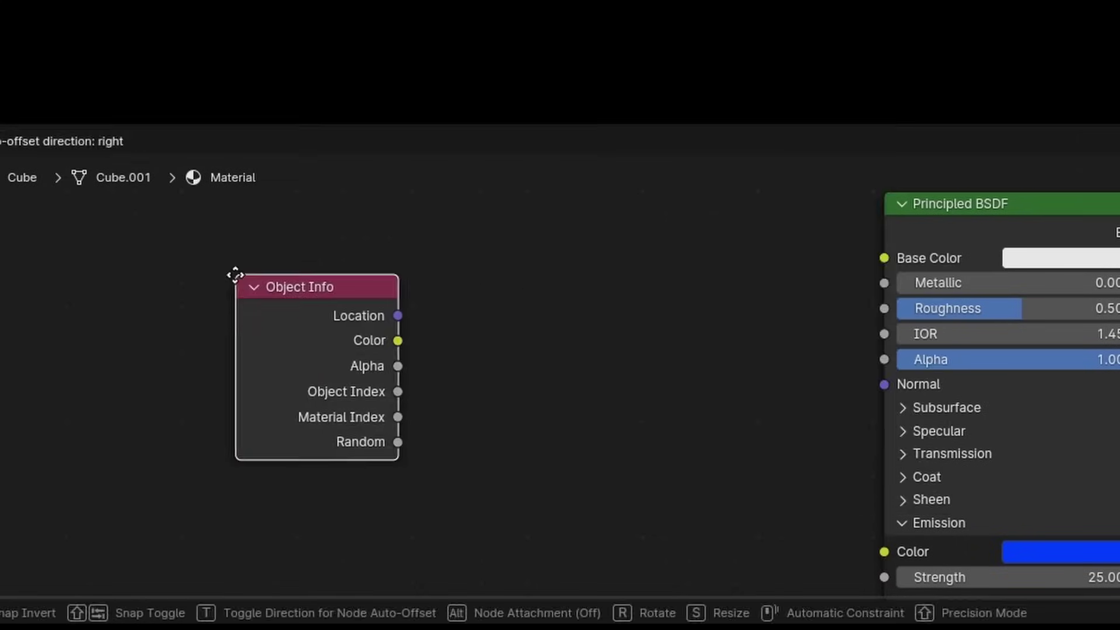
click(235, 275)
Step: Preview the Object Info node's outputs one after another, ending with Random feeding the material's surface
scroll(342, 373, up, 4)
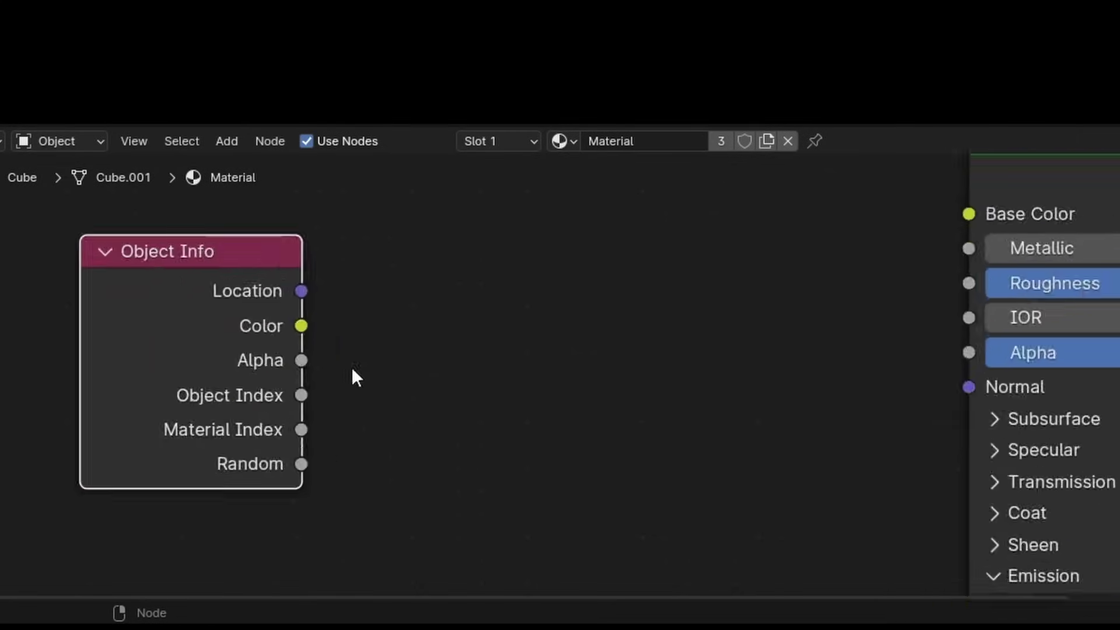
ctrl+shift+click(474, 320)
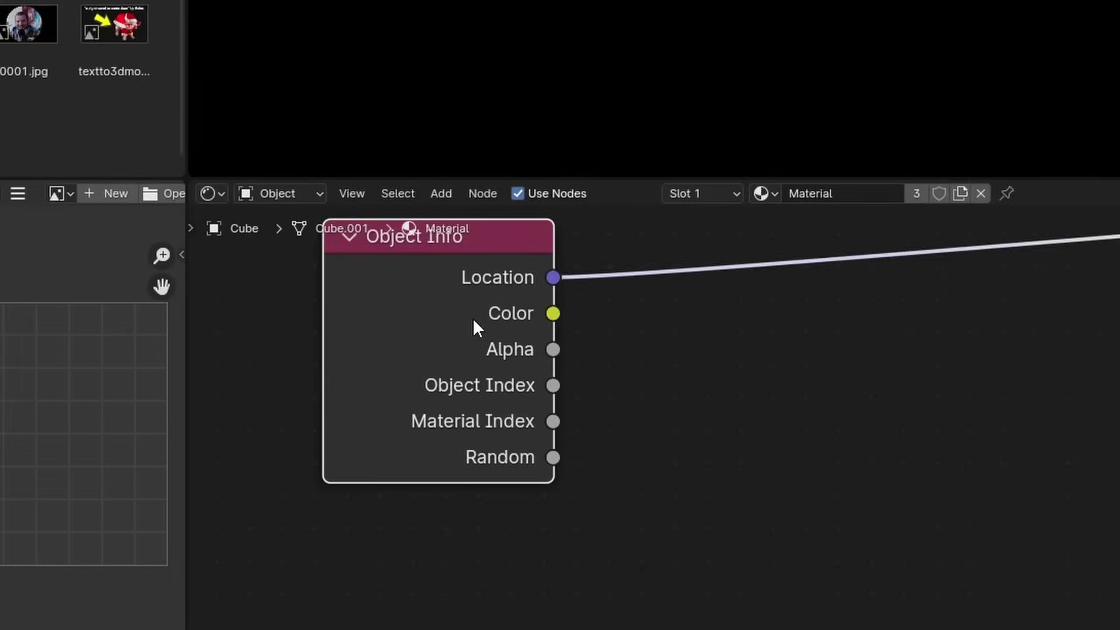
ctrl+shift+click(473, 320)
ctrl+shift+click(474, 320)
ctrl+shift+click(473, 320)
ctrl+shift+click(474, 320)
ctrl+shift+click(473, 319)
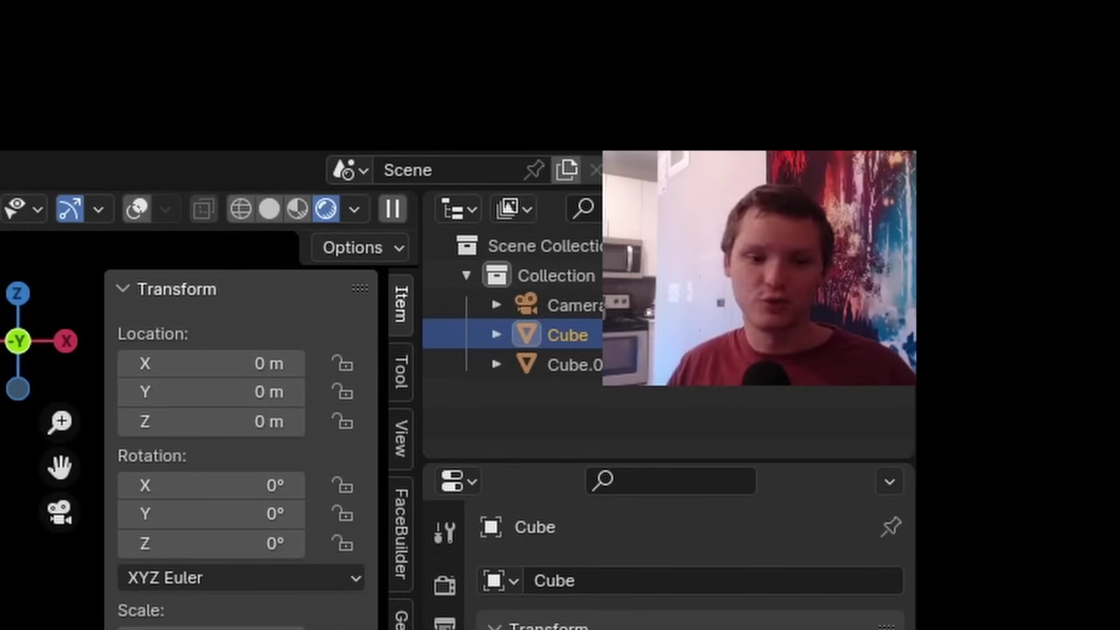
Step: Insert a Hue/Saturation/Value node after Object Info, feed Random into its Hue and set its color to red
text(hu)
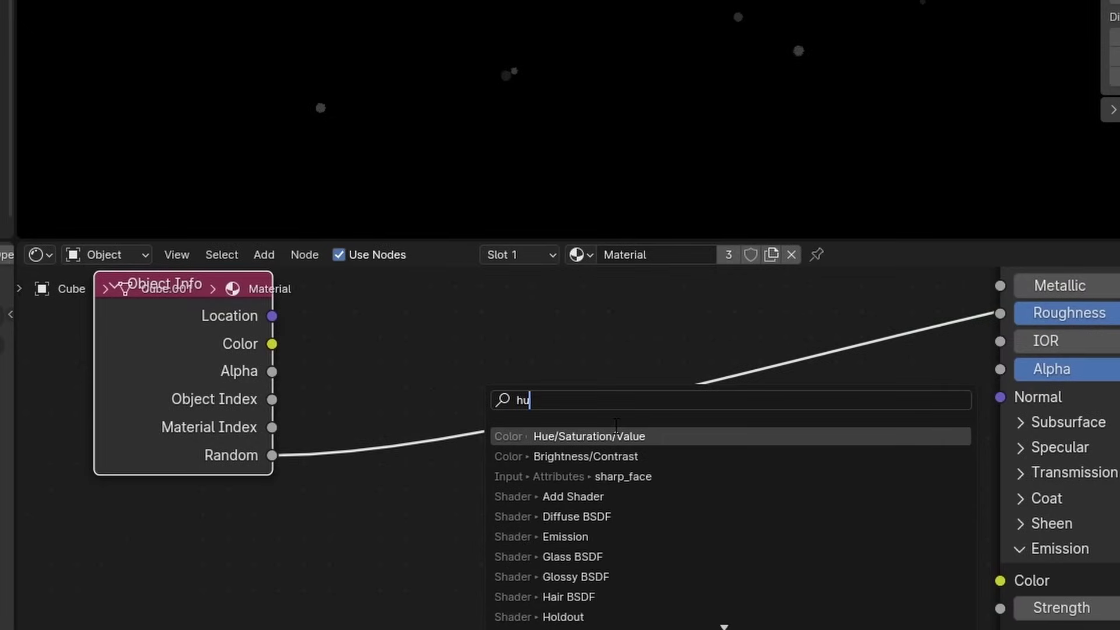
key(Return)
click(580, 459)
scroll(580, 459, up, 2)
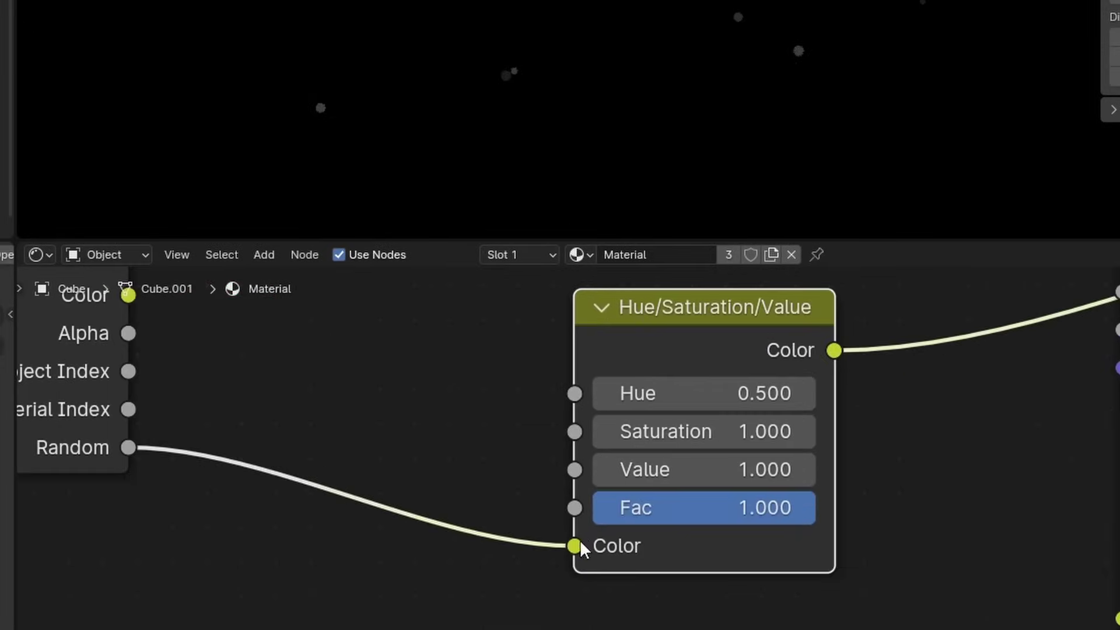
drag(580, 545, 583, 399)
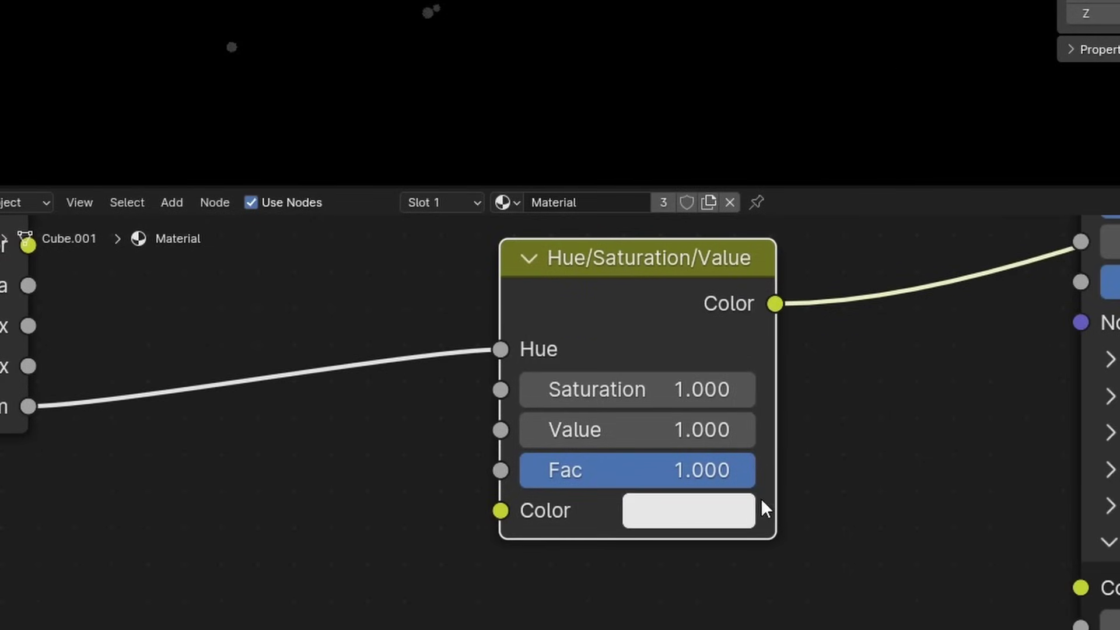
click(725, 510)
click(801, 253)
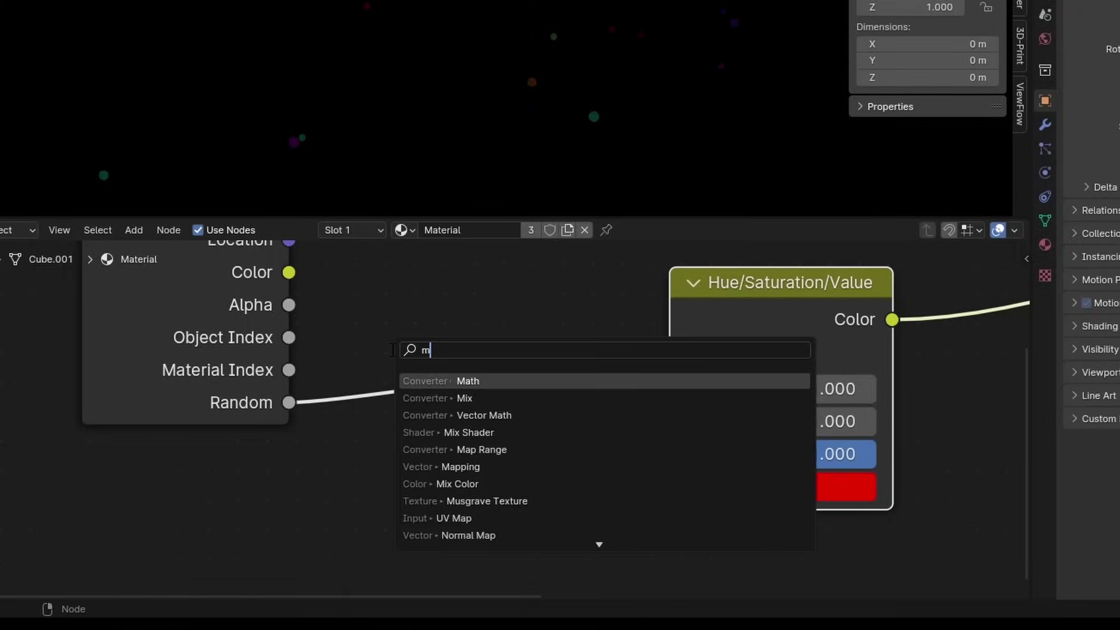
Step: Insert a Math node between Random and Hue, set to Divide with a value of 5
text(ath)
key(Return)
click(415, 338)
click(488, 408)
key(d)
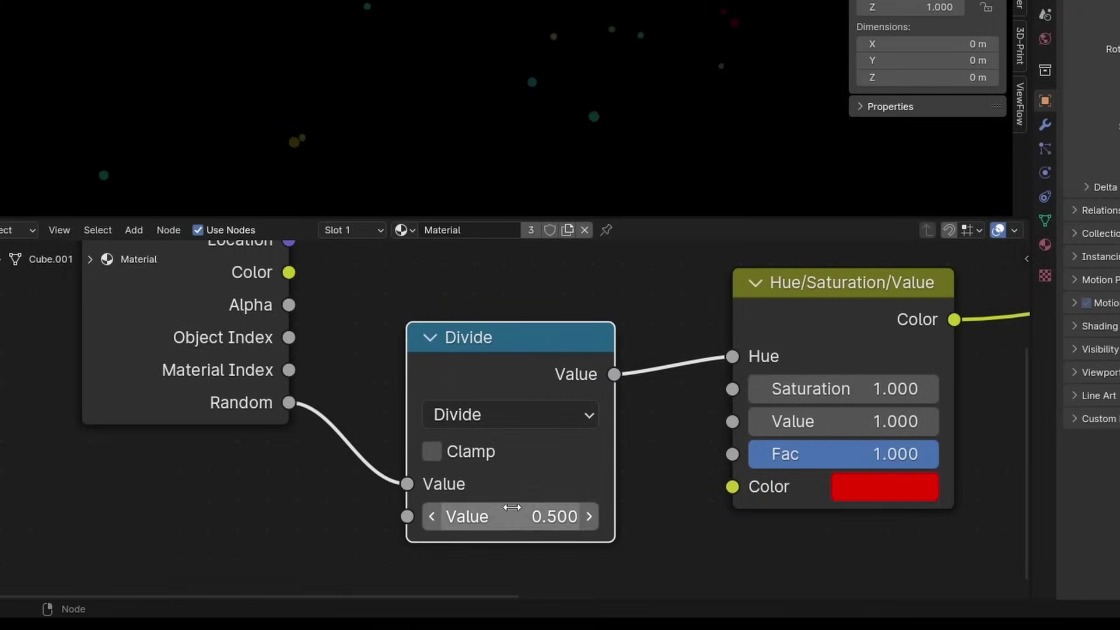
click(512, 513)
text(5)
key(Return)
middle_drag(686, 409, 559, 403)
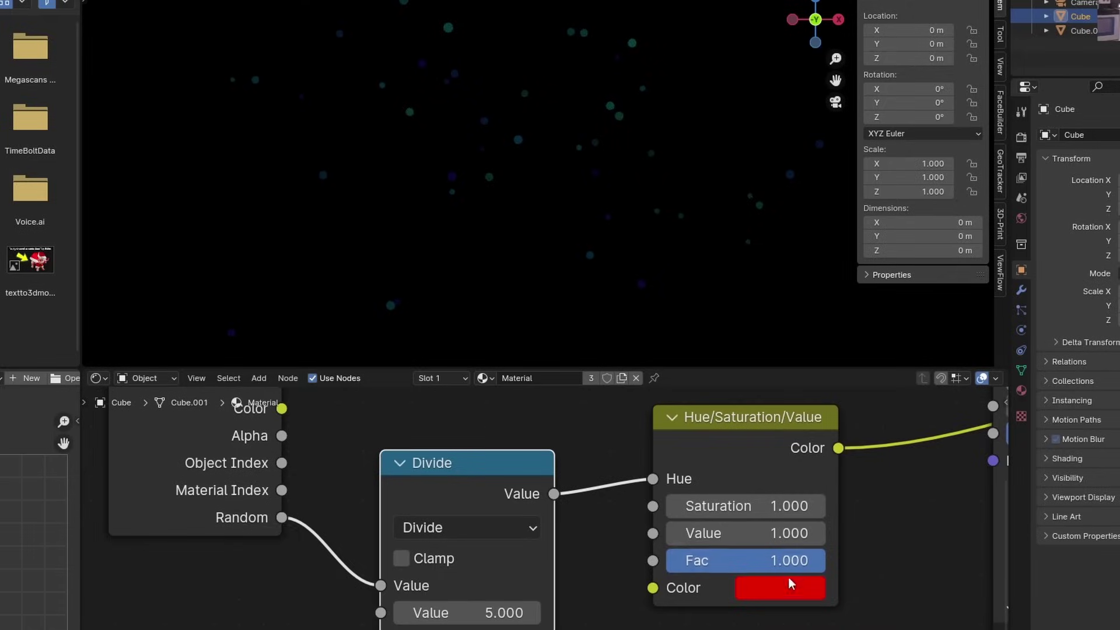
Step: Shift the Hue/Saturation/Value color to pinkish red, connect its output to the emission color and route the Principled BSDF to the surface
click(788, 589)
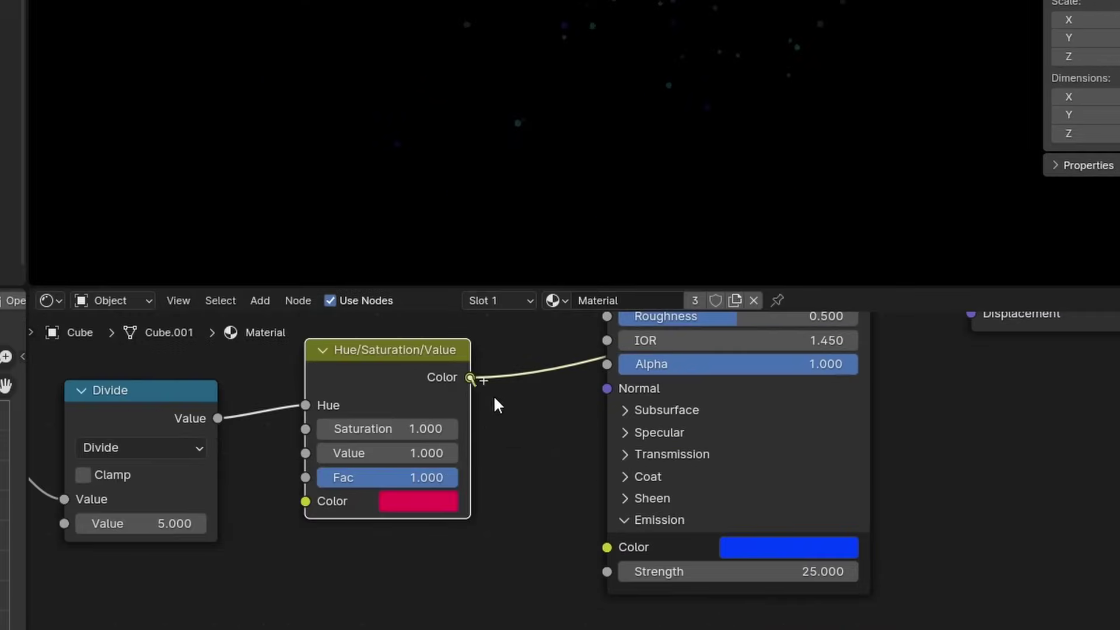
drag(470, 377, 607, 546)
middle_drag(759, 374, 626, 508)
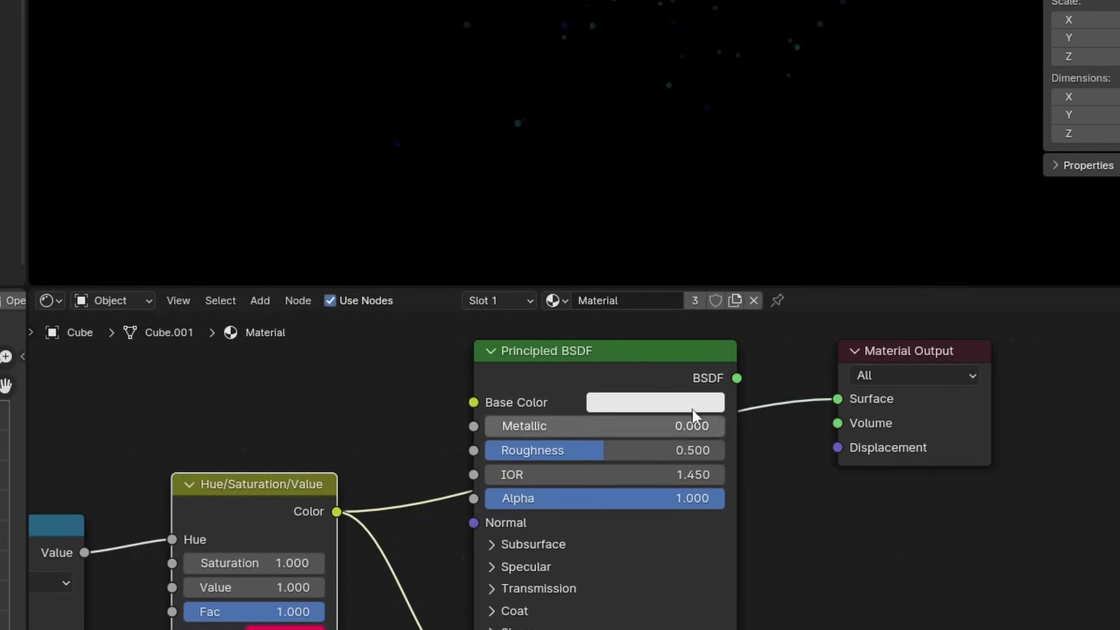
ctrl+shift+click(672, 359)
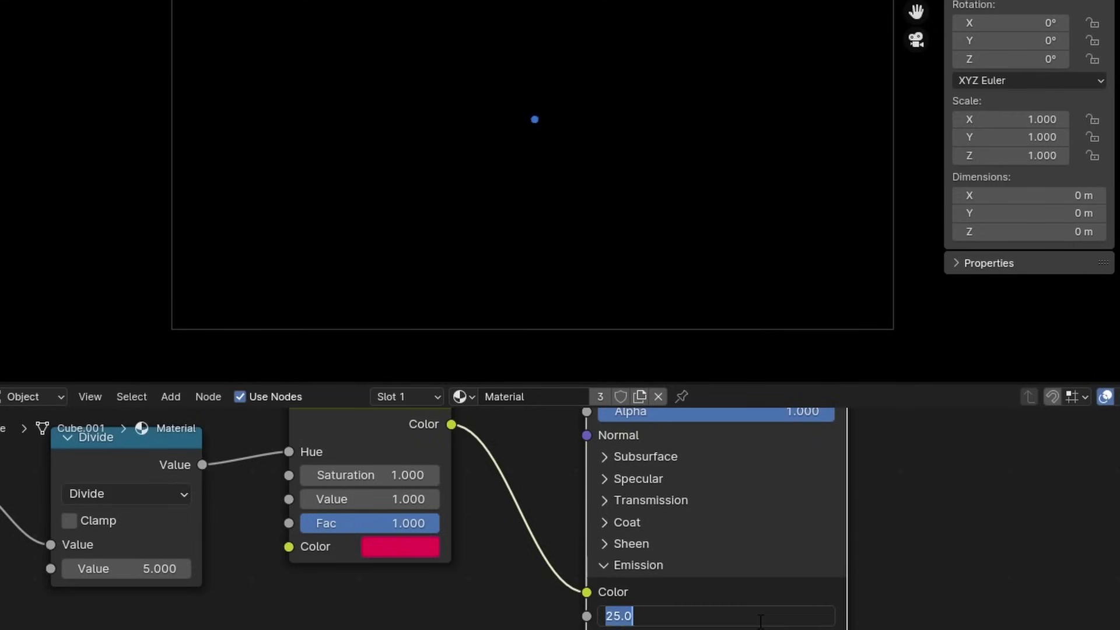
Step: Set the particle material's emission strength to 100
click(760, 621)
text(100)
key(Return)
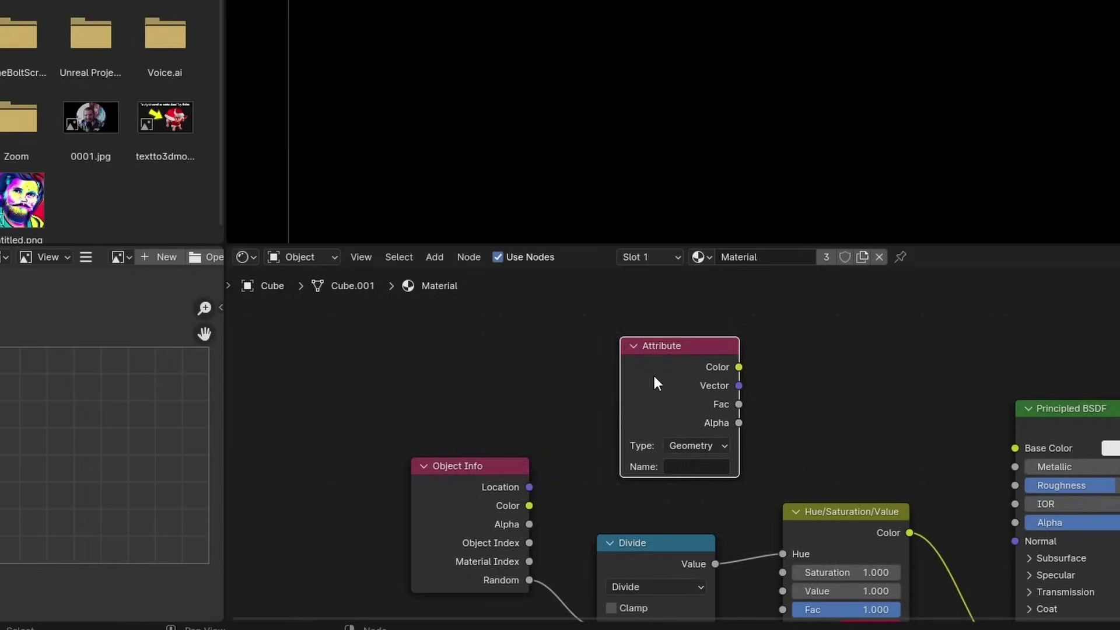
Step: Set the Attribute node's type to Instancer and its name to age
scroll(465, 451, up, 3)
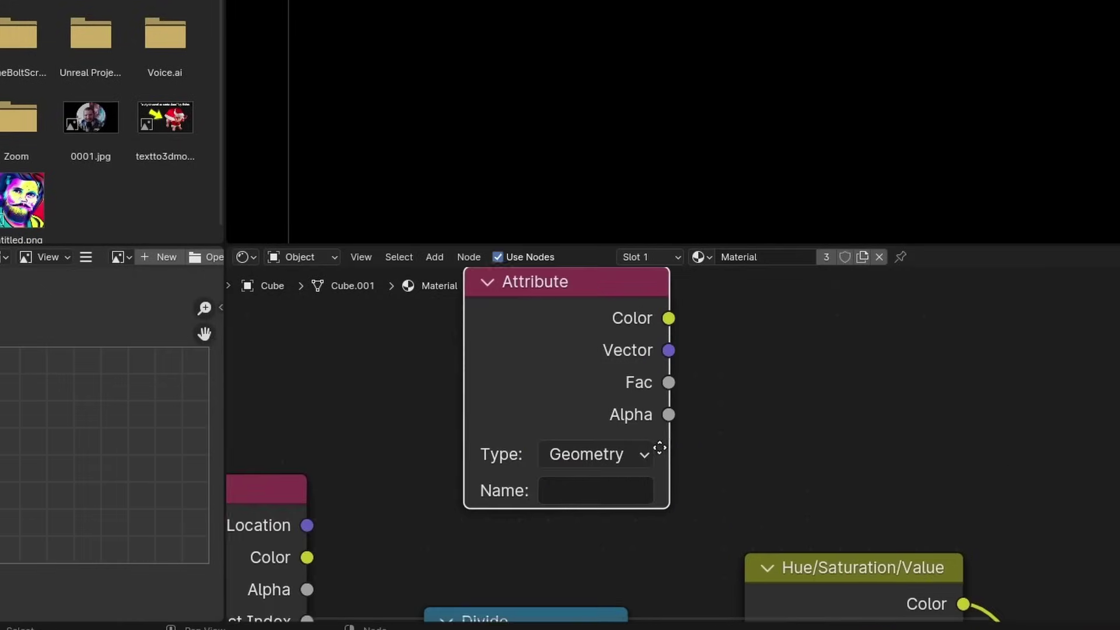
click(598, 454)
click(573, 555)
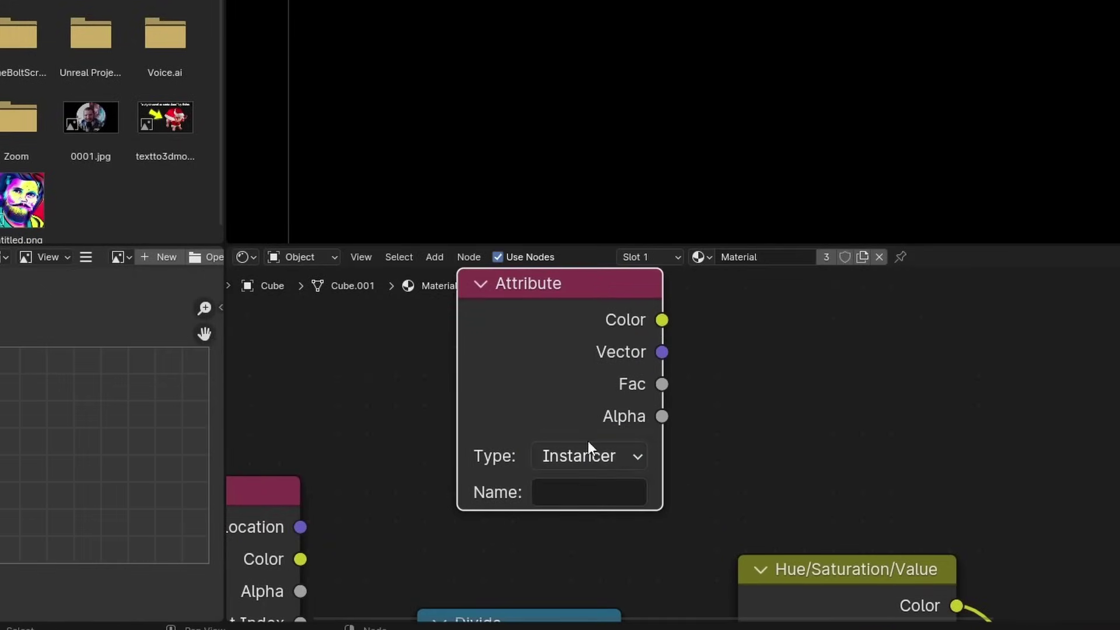
click(581, 491)
text(age)
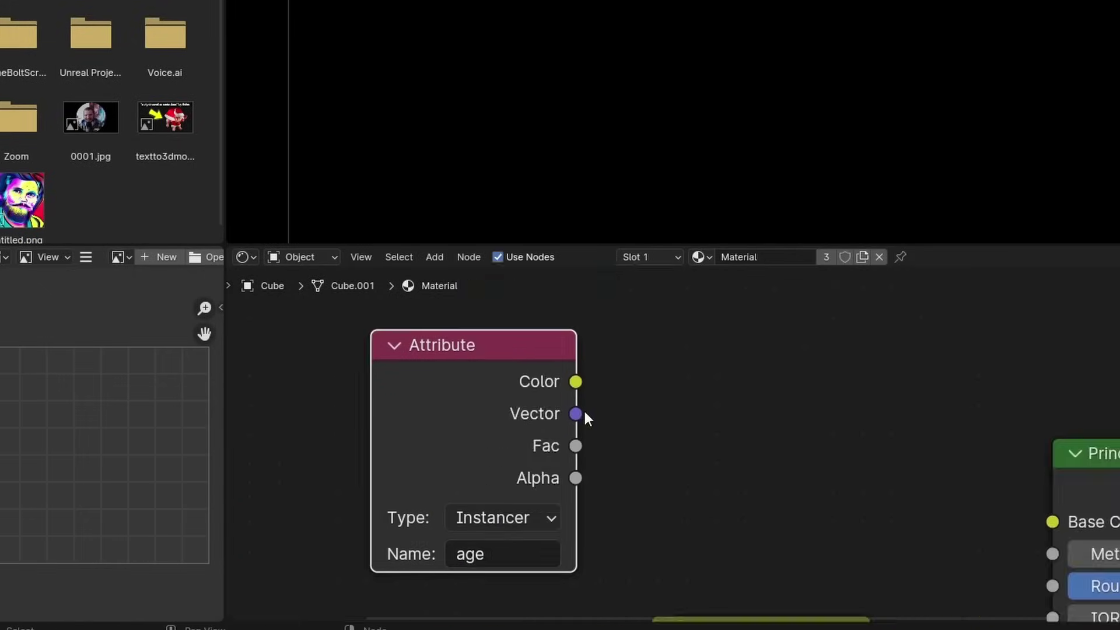
Step: Add a Subtract node that subtracts the age attribute's Fac from the driver expression #frame
drag(575, 445, 619, 445)
drag(443, 497, 443, 497)
text(sub)
key(Return)
click(482, 444)
click(561, 542)
text(#)
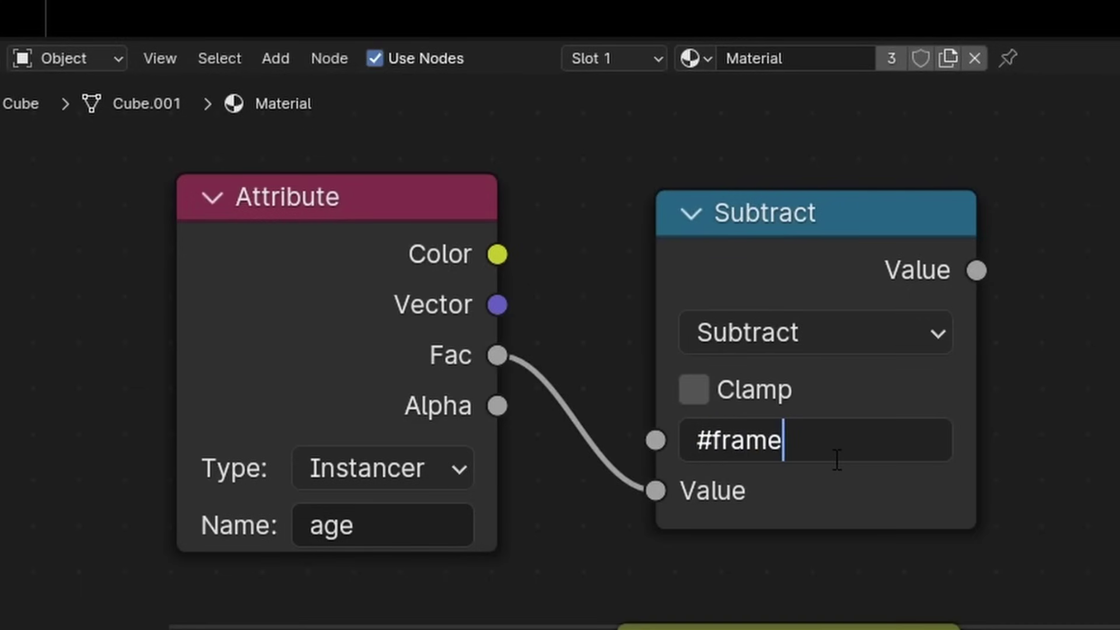
text(frame)
key(Return)
Step: Connect the Subtract result to the Principled BSDF's Alpha and move the Attribute and Subtract nodes farther from the shader
drag(571, 307, 759, 565)
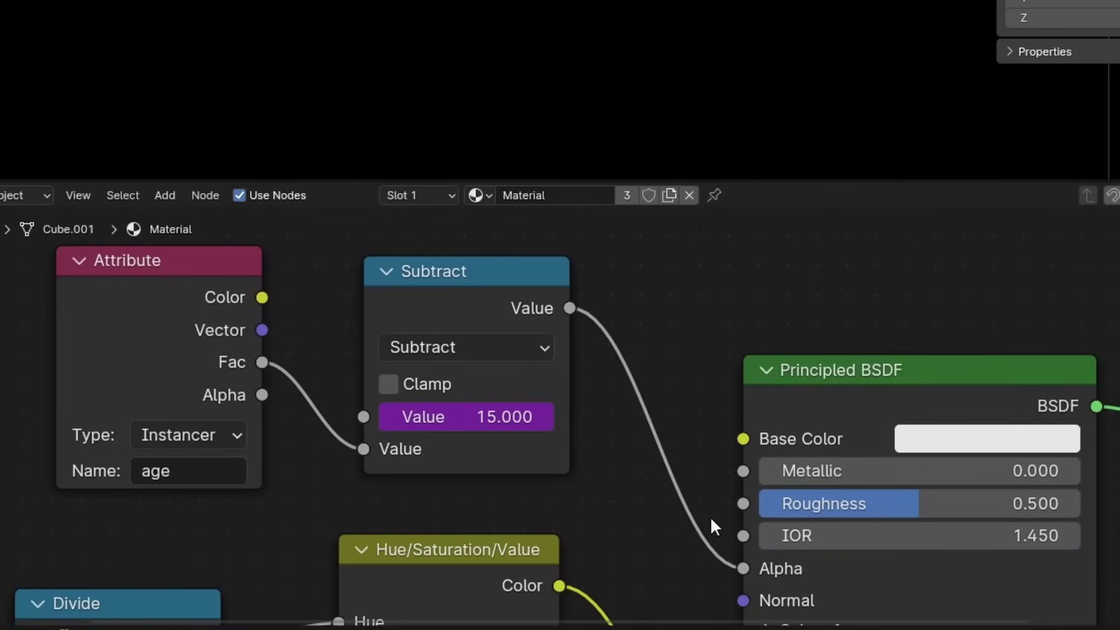
middle_drag(627, 418, 902, 502)
drag(367, 442, 831, 384)
key(g)
click(331, 290)
Step: Insert a Map Range node between Subtract and Alpha, with To Min 1 and To Max 0
key(shift+a)
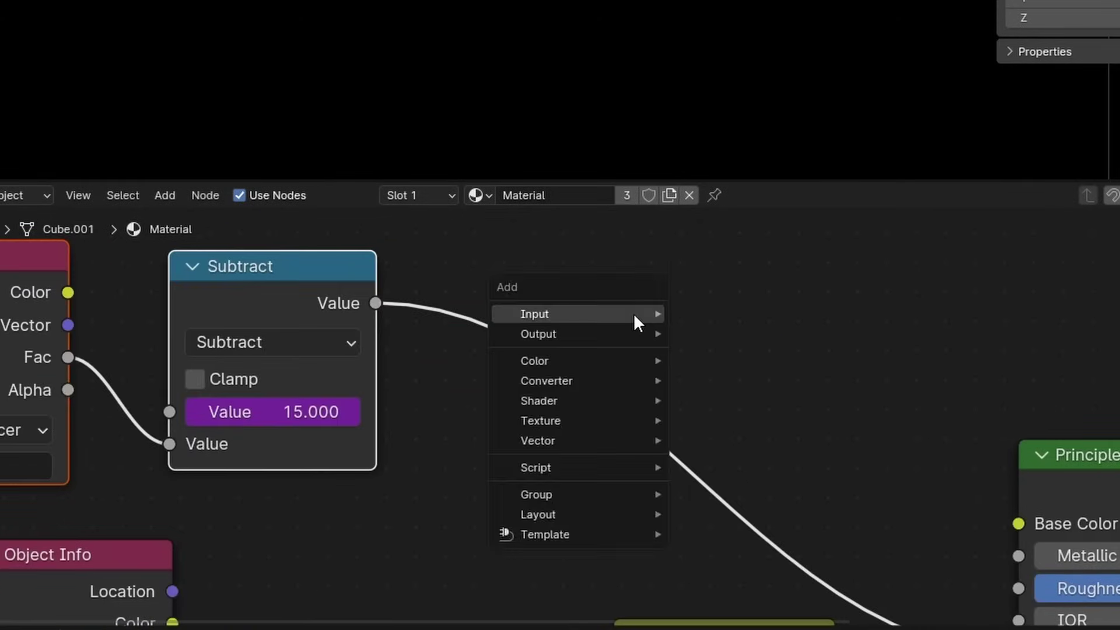
text(rang)
key(Return)
click(635, 198)
click(580, 512)
text(1)
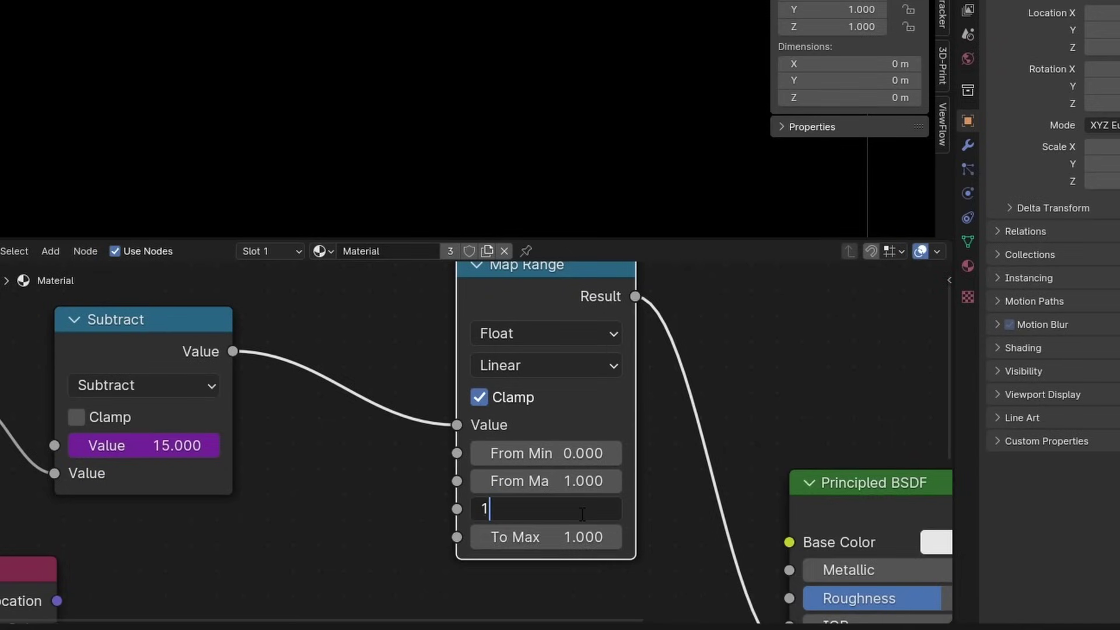
key(Tab)
text(0)
key(Return)
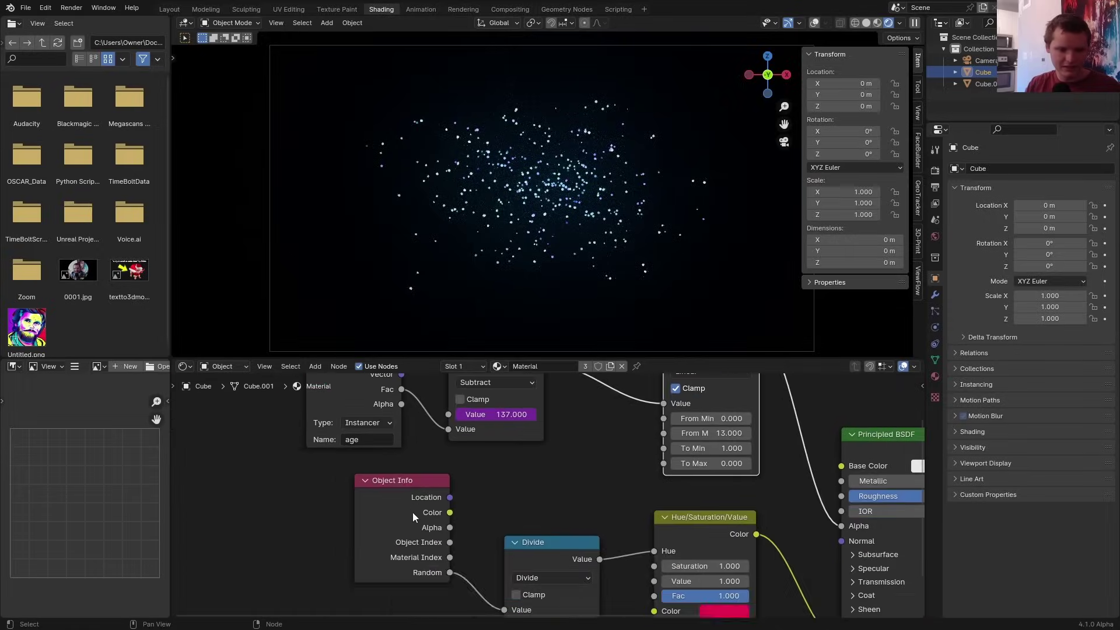
Step: Move the Object Info node away from Divide and add a Map Range node fed by its Random output
drag(412, 515, 258, 514)
drag(295, 573, 296, 573)
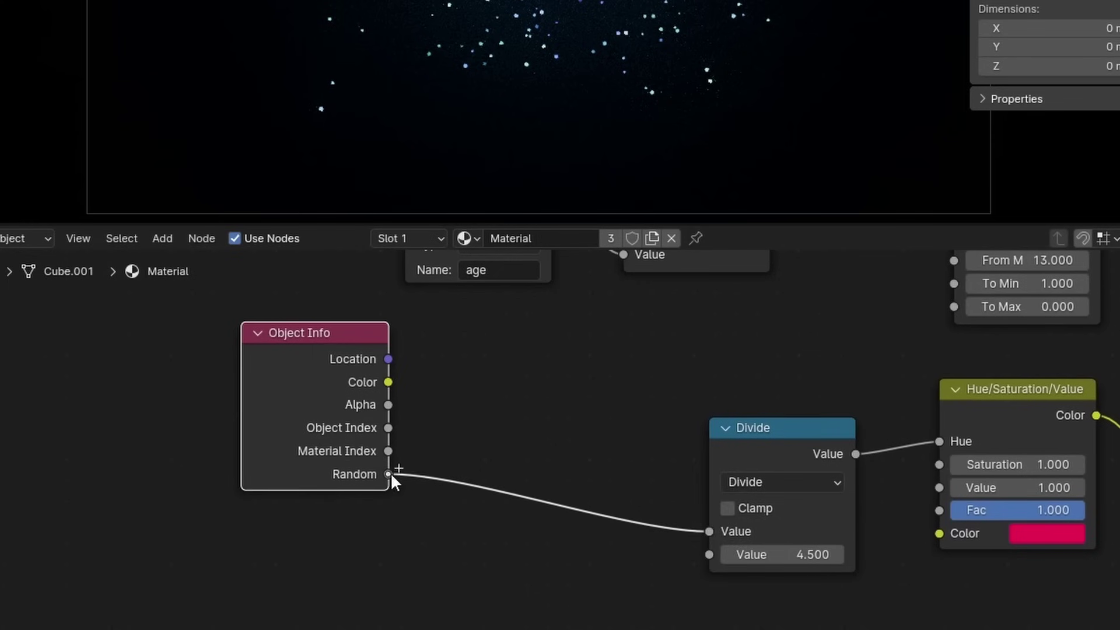
drag(390, 474, 539, 408)
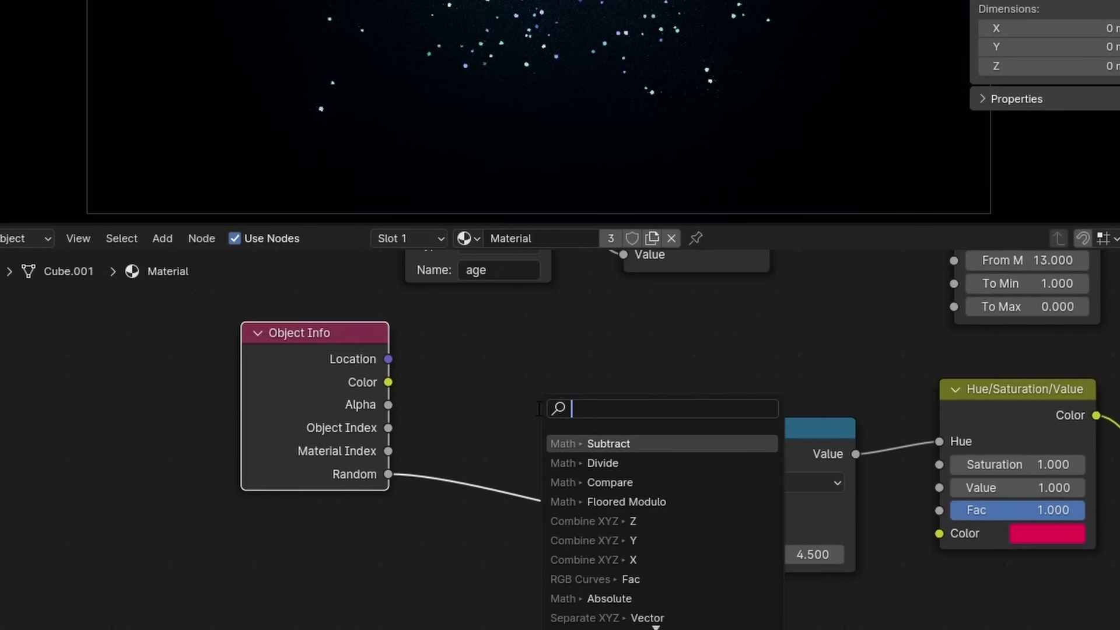
text(map)
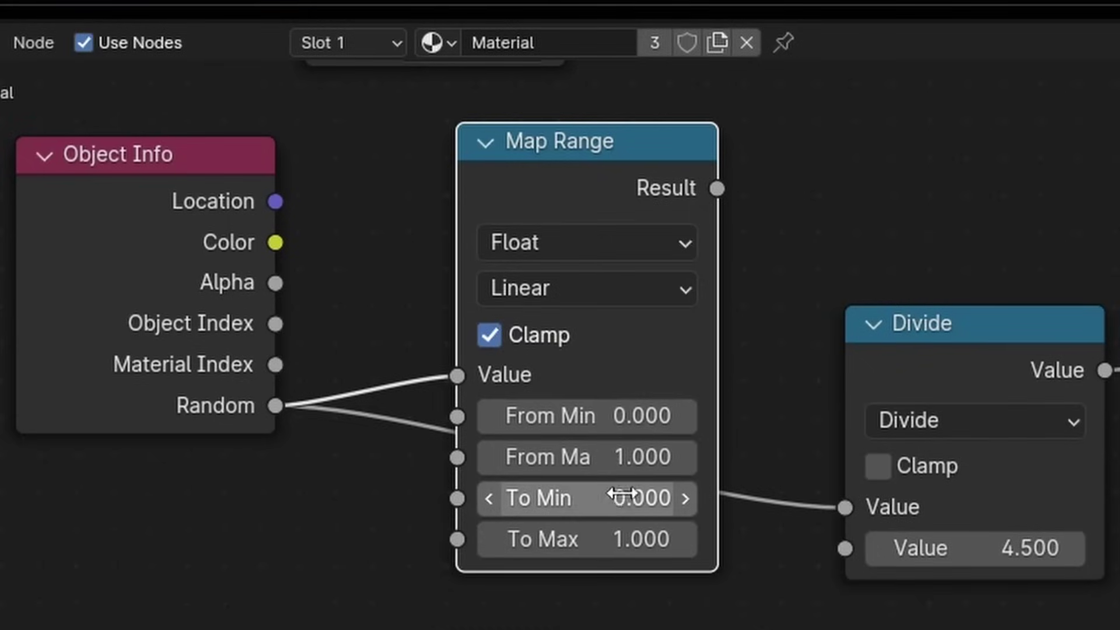
Step: Set To Min to 0.7 on the Map Range node fed by the Object Info node's Random output
click(625, 505)
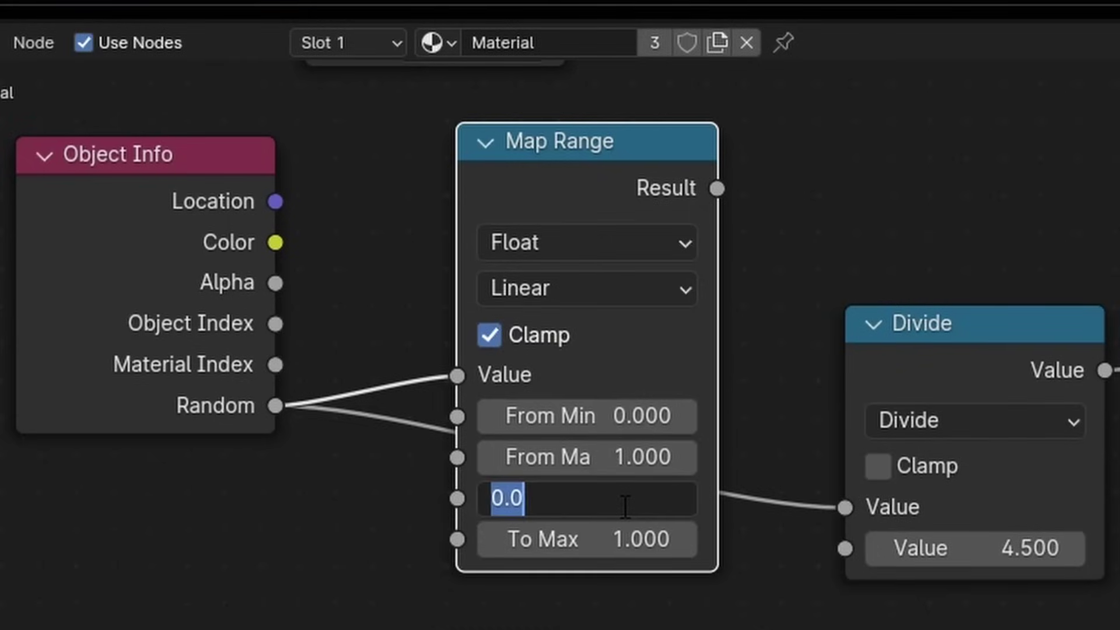
key(BackSpace)
text(0.7)
key(Return)
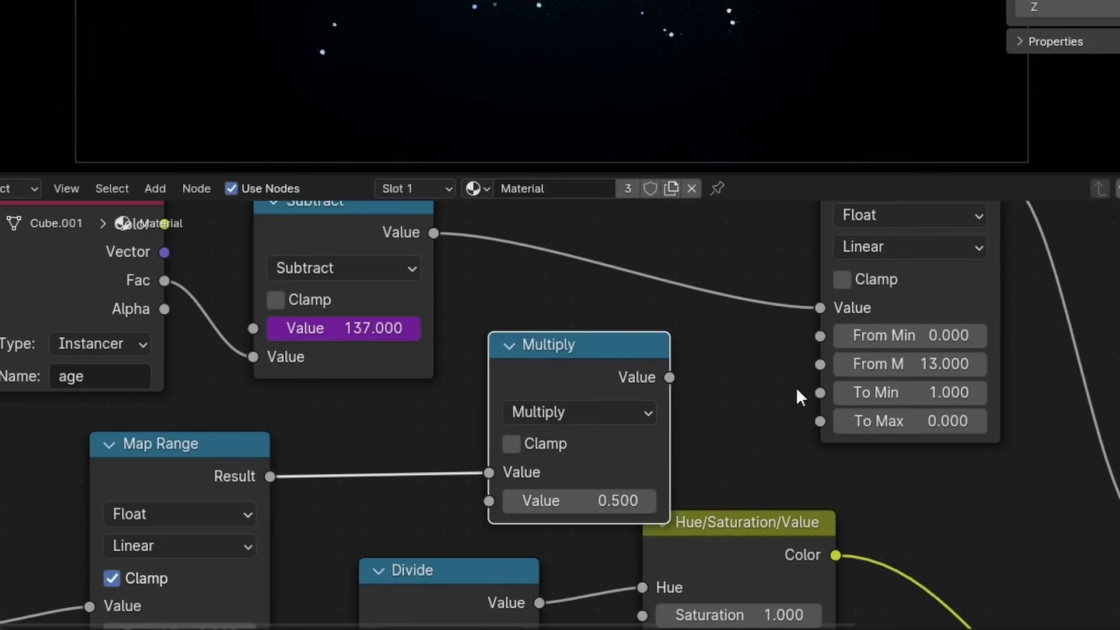
Step: Set the Multiply node's value to 14 and connect its result to From Max of the Map Range node that controls Alpha
click(636, 500)
text(13)
key(Return)
drag(670, 378, 820, 364)
scroll(658, 426, down, 5)
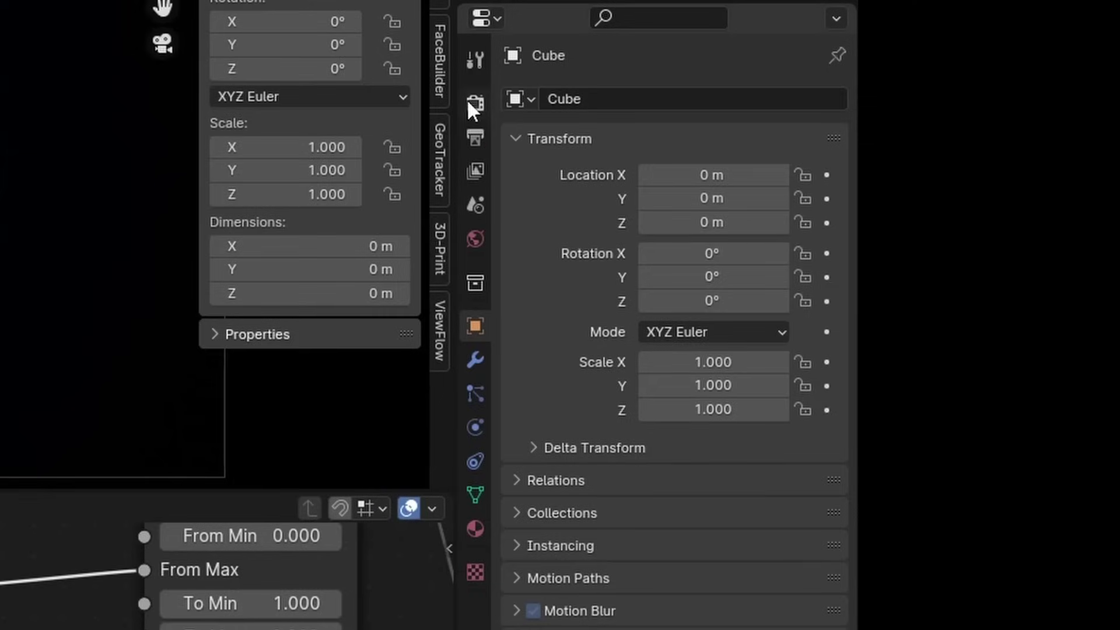
Step: Enable Motion Blur in the render settings with a shutter of 1 and render the current frame
click(474, 105)
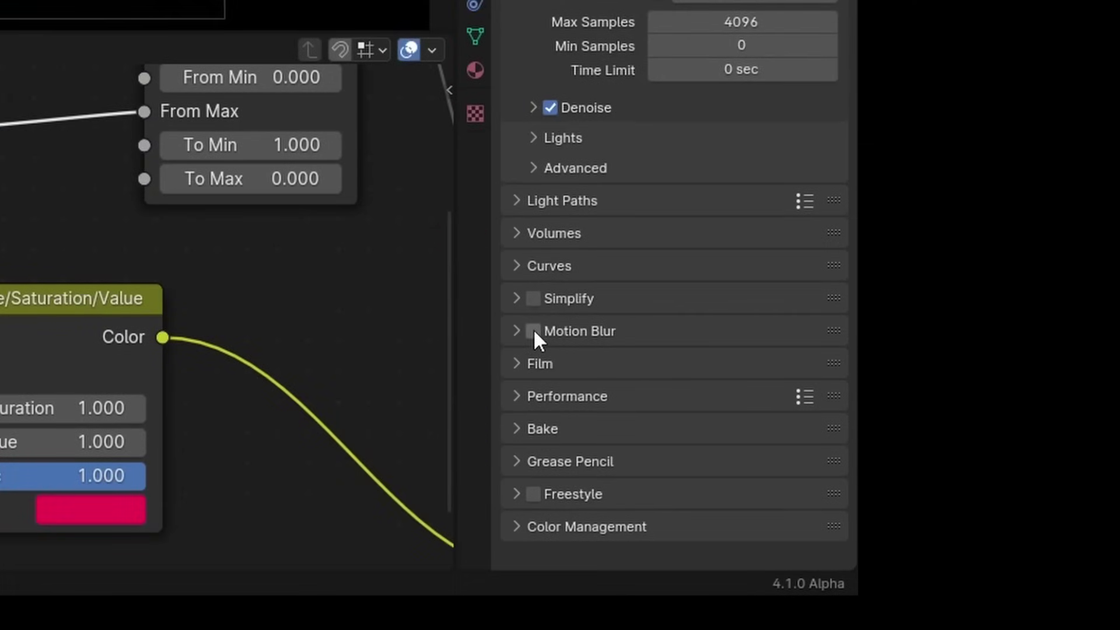
click(534, 331)
click(526, 330)
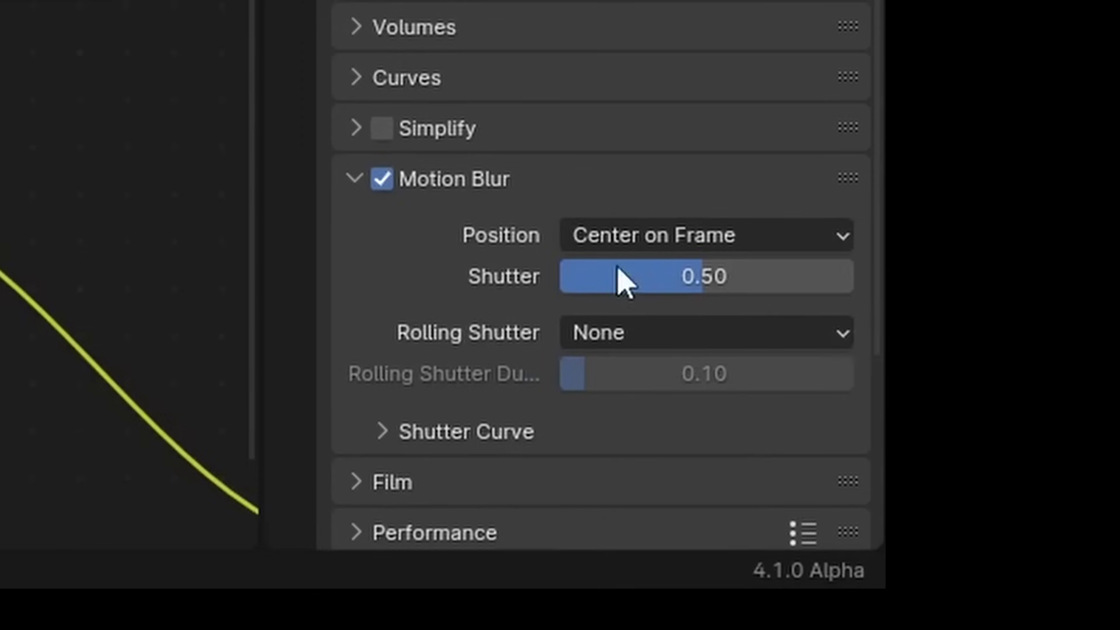
double_click(753, 392)
text(1)
key(Return)
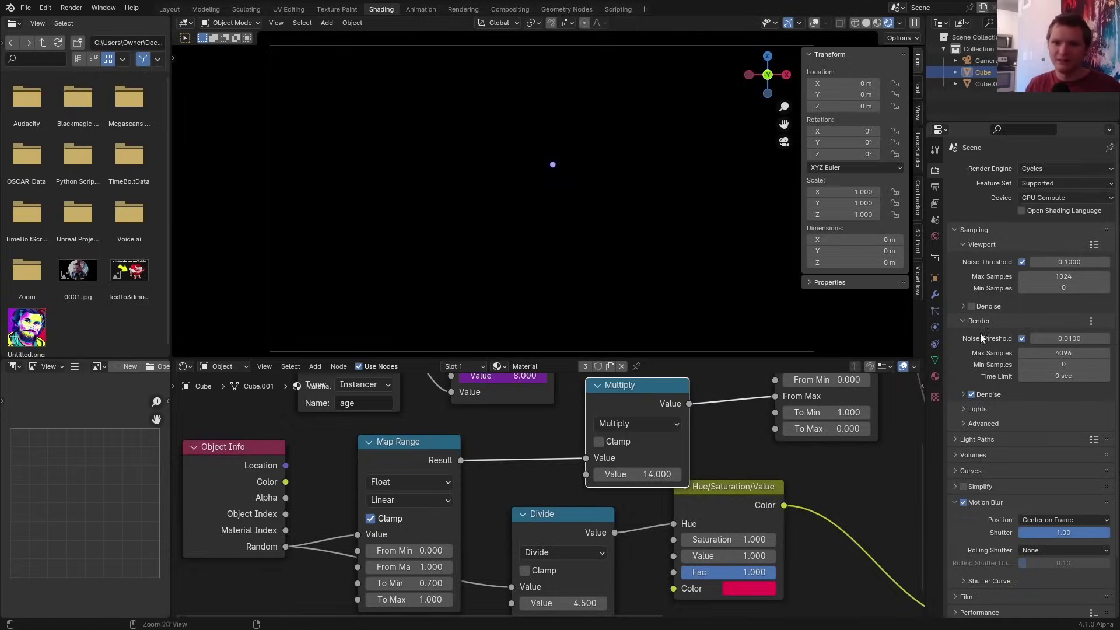
key(F12)
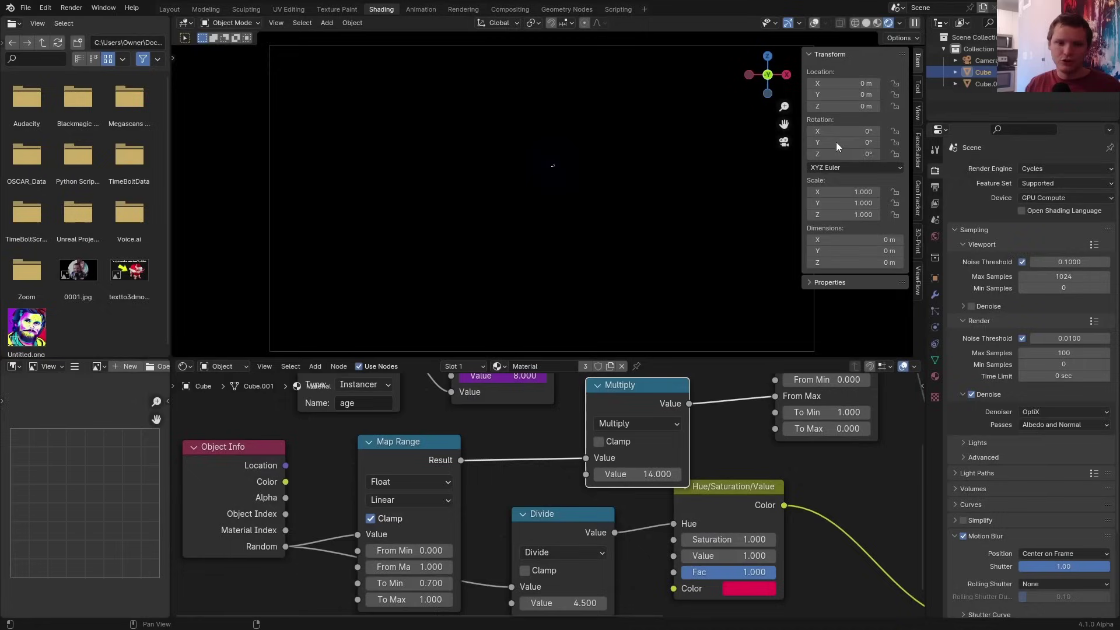
key(ctrl+F11)
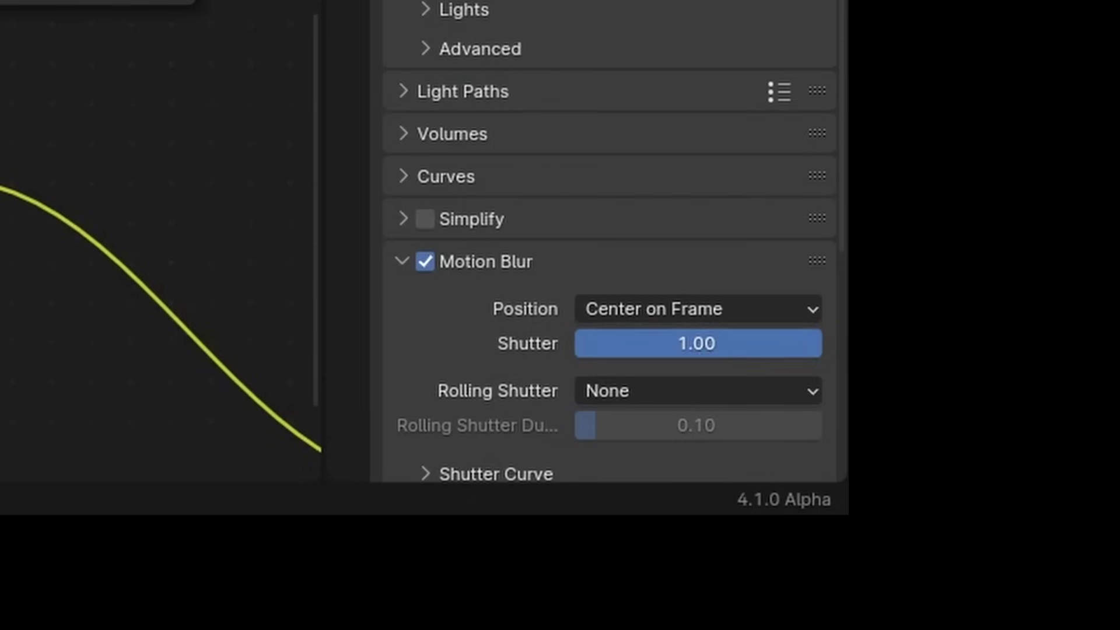
Step: Set the Motion Blur shutter to 0.3 and inspect the rendered frame
double_click(1066, 569)
text(.3)
key(Return)
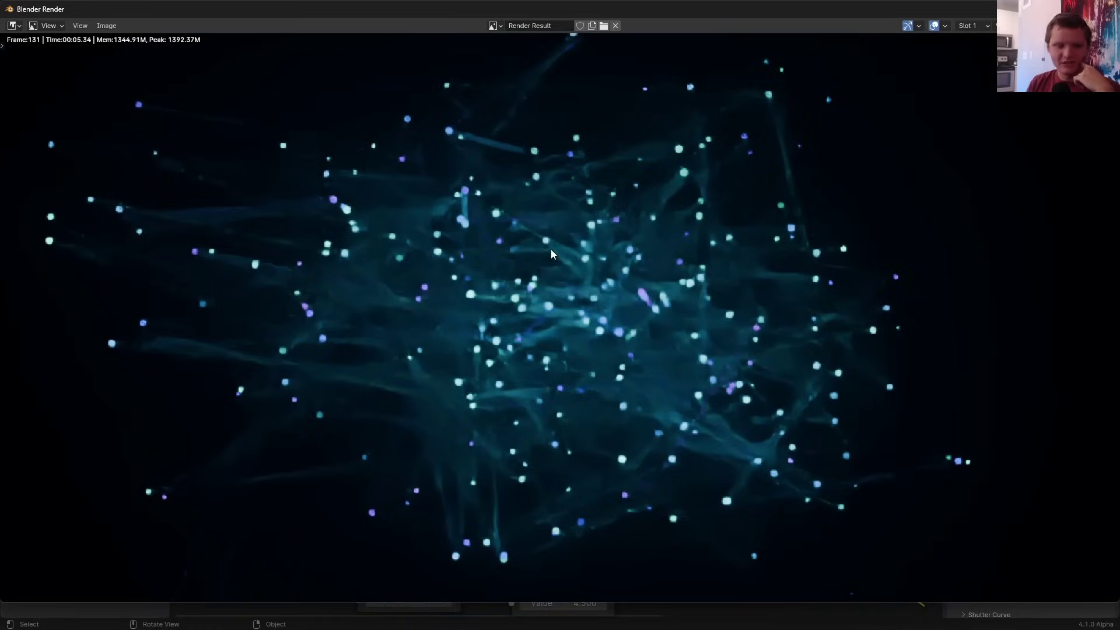
scroll(548, 256, down, 1)
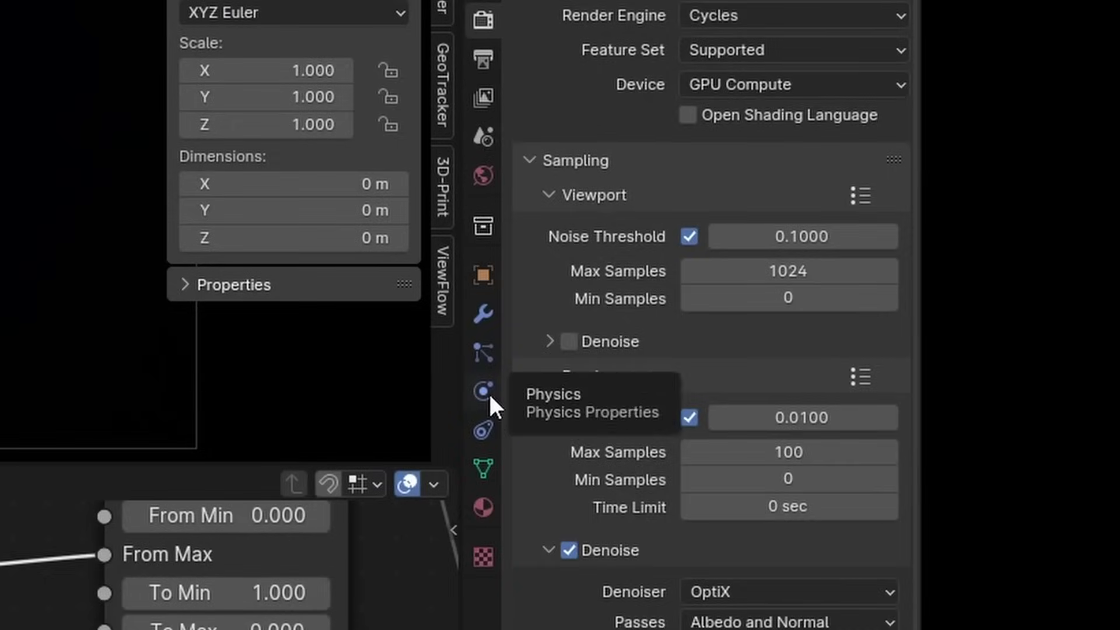
Step: Bake the Cube's simulation nodes and scrub through the baked frames on the timeline
click(488, 391)
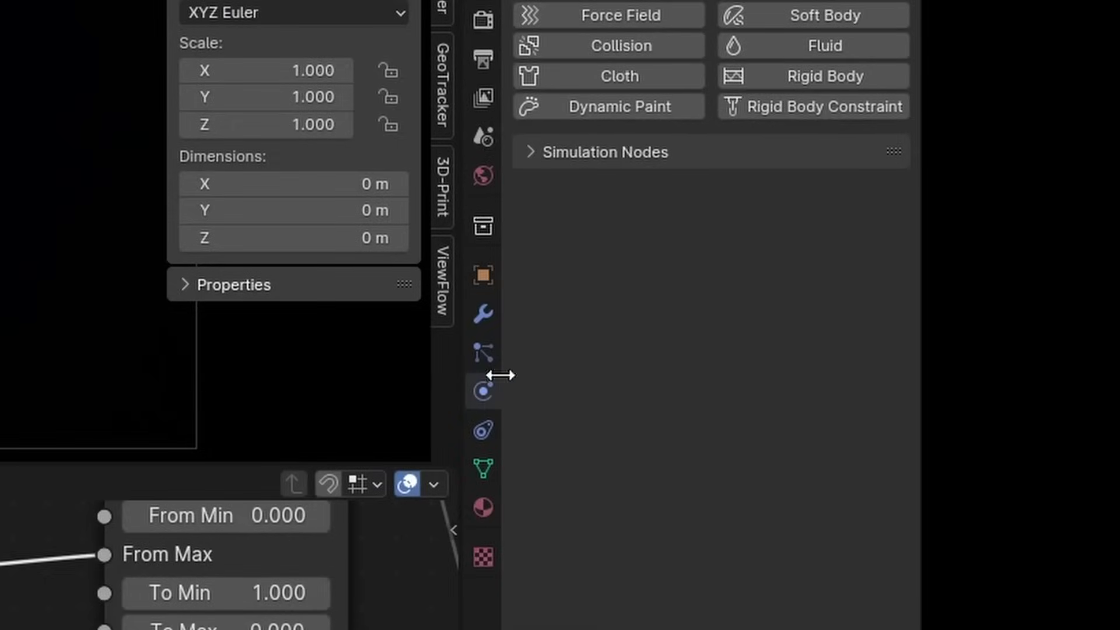
click(584, 153)
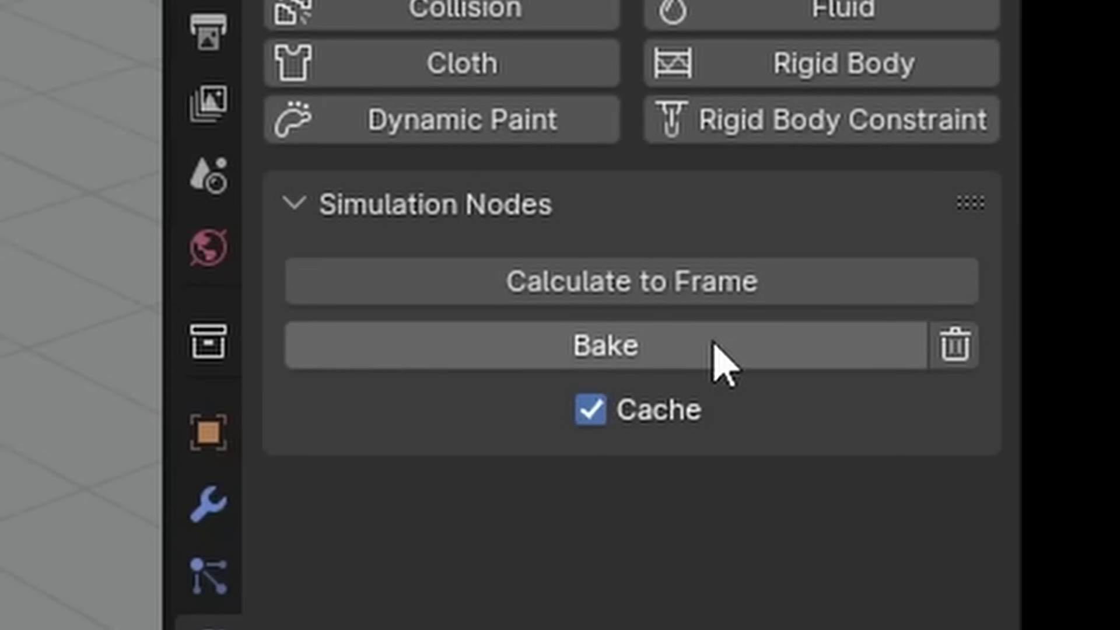
click(693, 348)
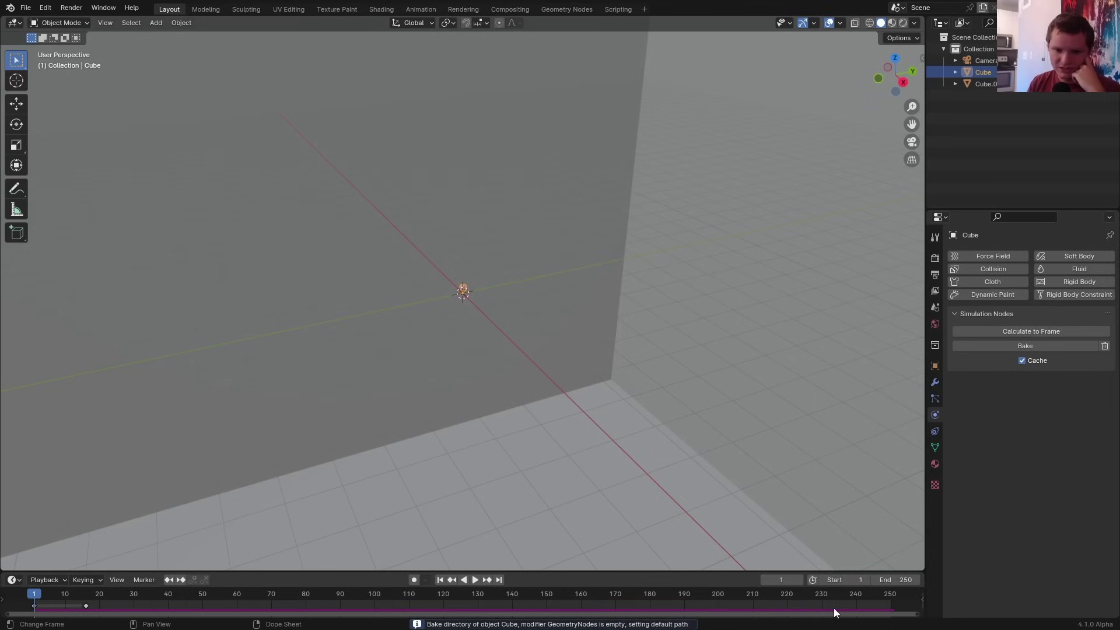
drag(775, 598, 712, 519)
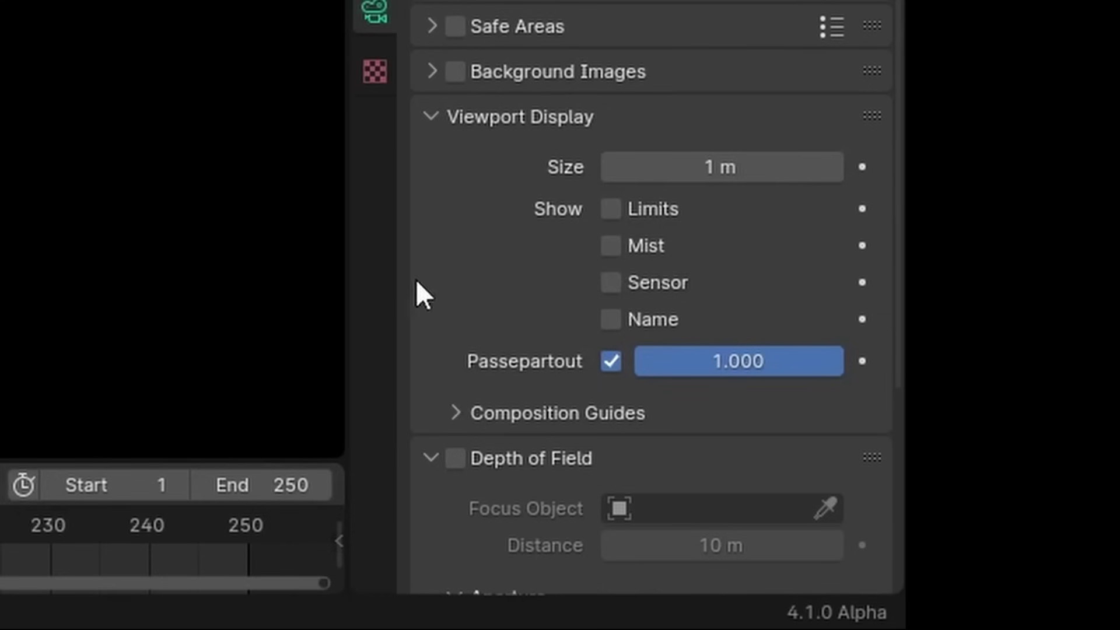
Step: Enable the camera's Depth of Field with a 28 m focus distance and an F-Stop of 0.1, and inspect the rendered frame
scroll(519, 323, down, 5)
click(454, 257)
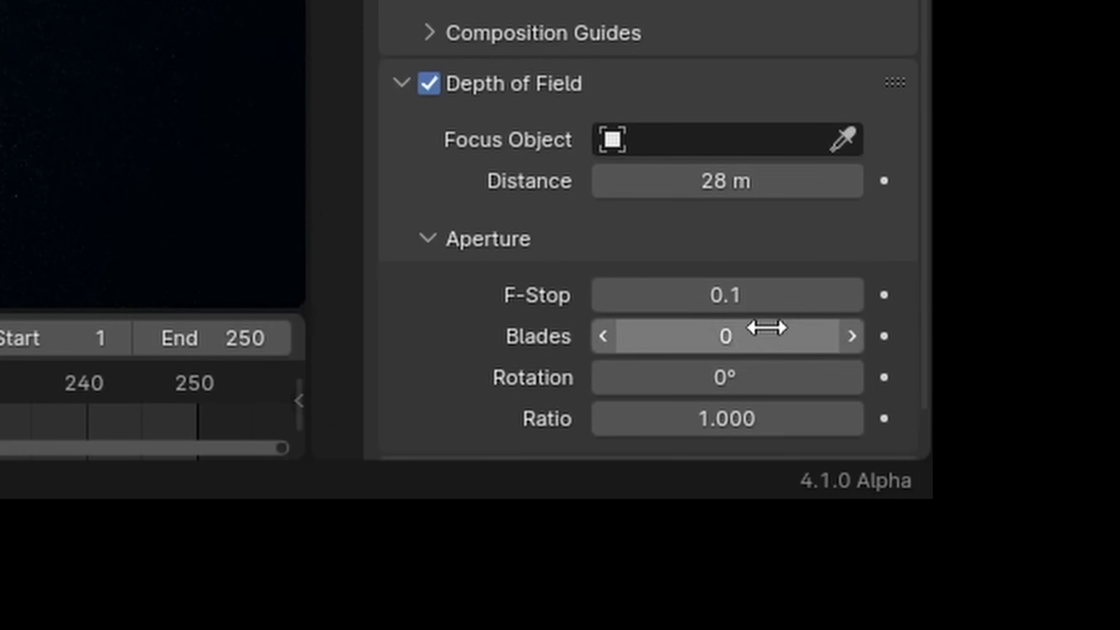
click(1070, 578)
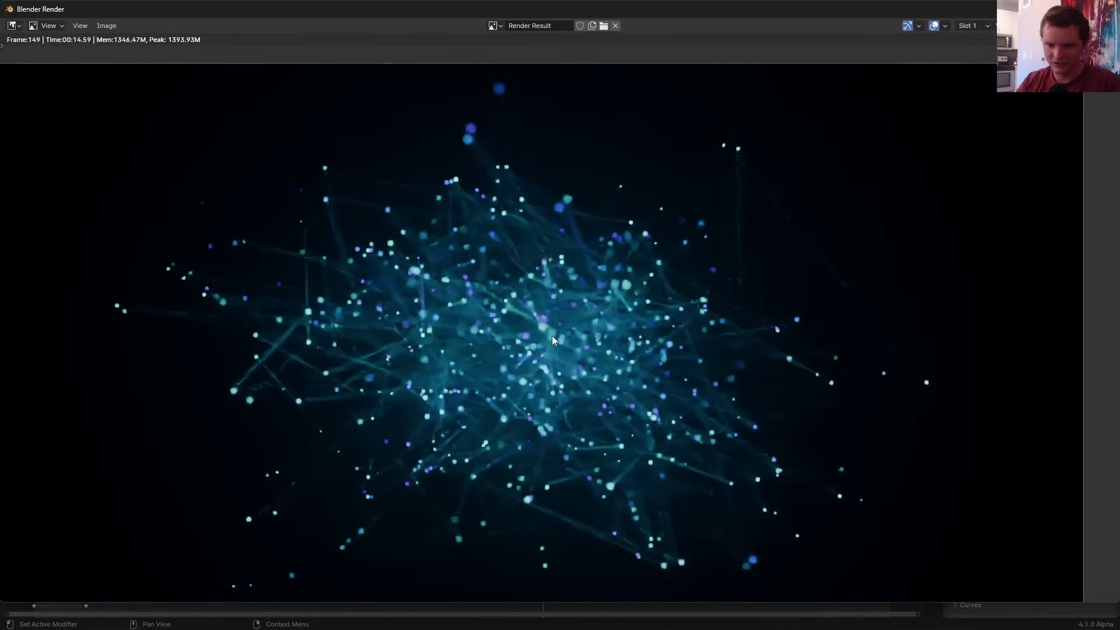
middle_drag(553, 339, 559, 332)
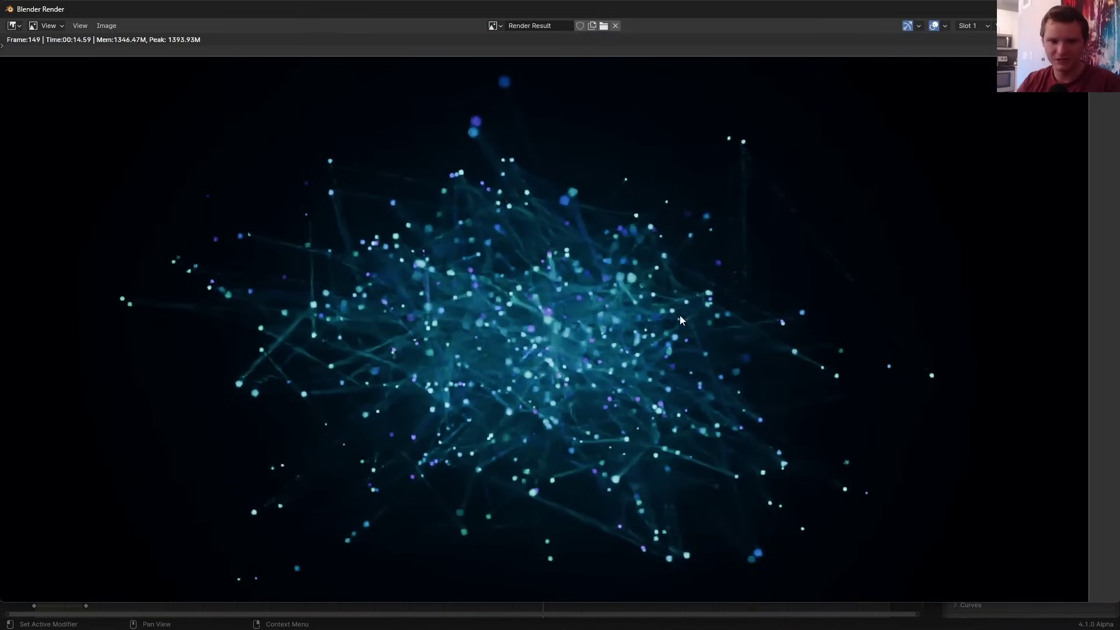